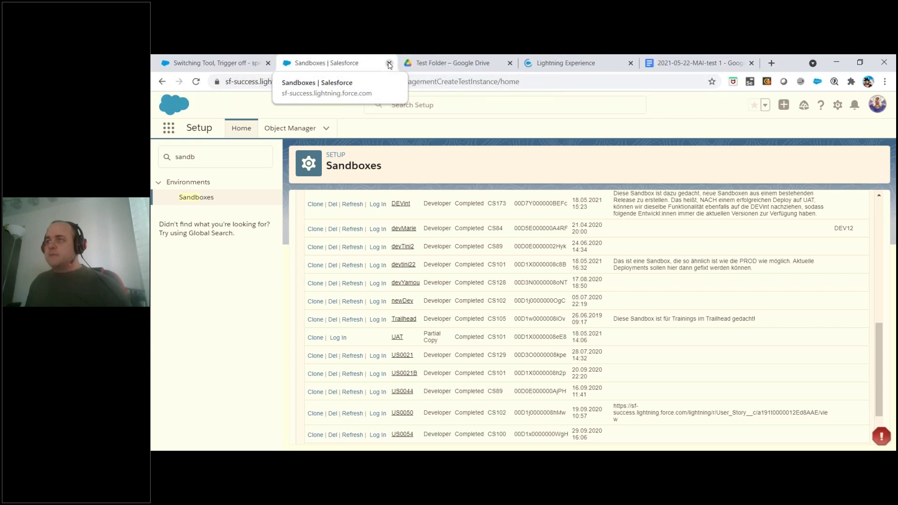
Close the Sandboxes, 2021-05-22-MAI-test 1 and Test Folder tabs, and place a new blank tab before the sandbox home tab
{"action": "left_click", "coordinate": [236, 63]}
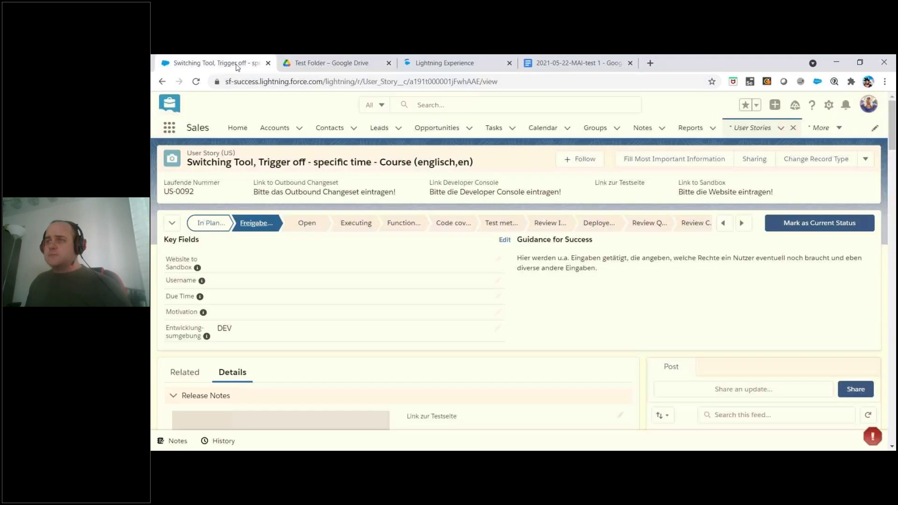
{"action": "left_click", "coordinate": [356, 63]}
{"action": "left_click_drag", "start_coordinate": [544, 63], "coordinate": [360, 62]}
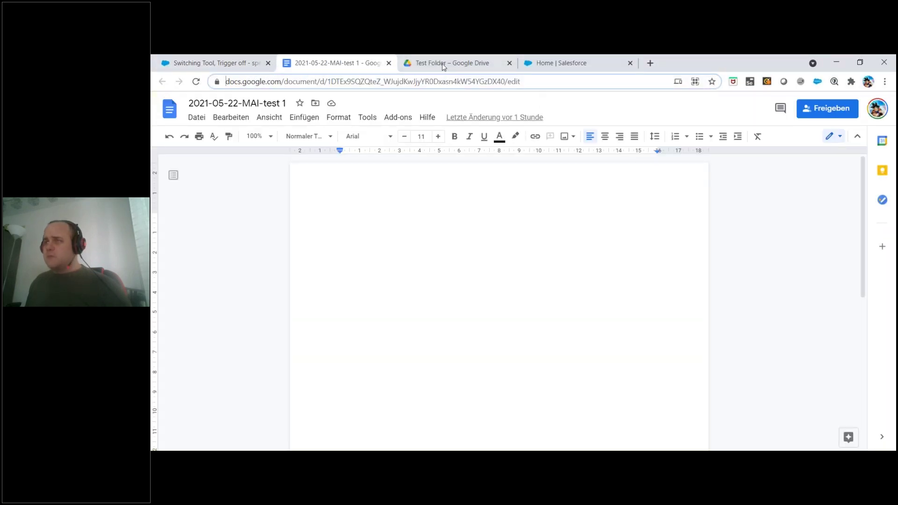
{"action": "left_click", "coordinate": [388, 62]}
{"action": "left_click", "coordinate": [388, 63]}
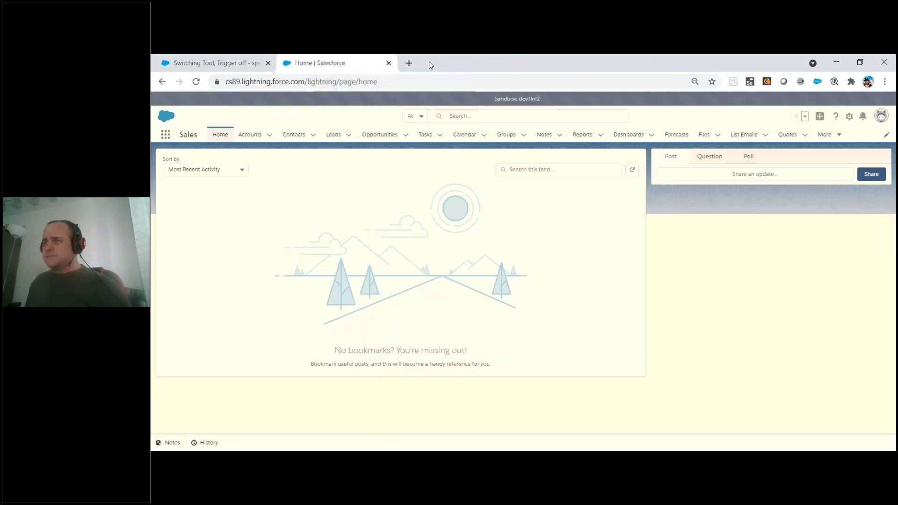
{"action": "left_click", "coordinate": [409, 62]}
{"action": "left_click_drag", "start_coordinate": [416, 63], "coordinate": [328, 63]}
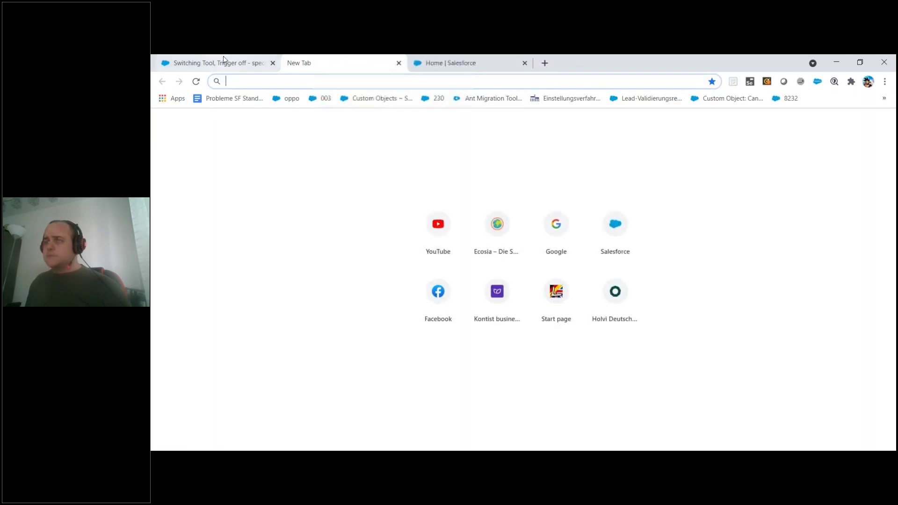
Mark the Freigabe stage as the current status of the Switching Tool user story
{"action": "left_click", "coordinate": [224, 63]}
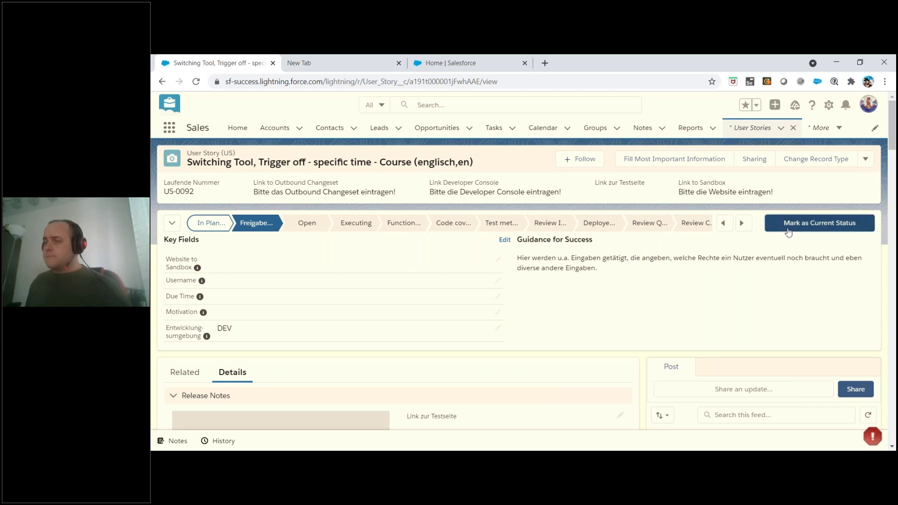
{"action": "left_click", "coordinate": [820, 223]}
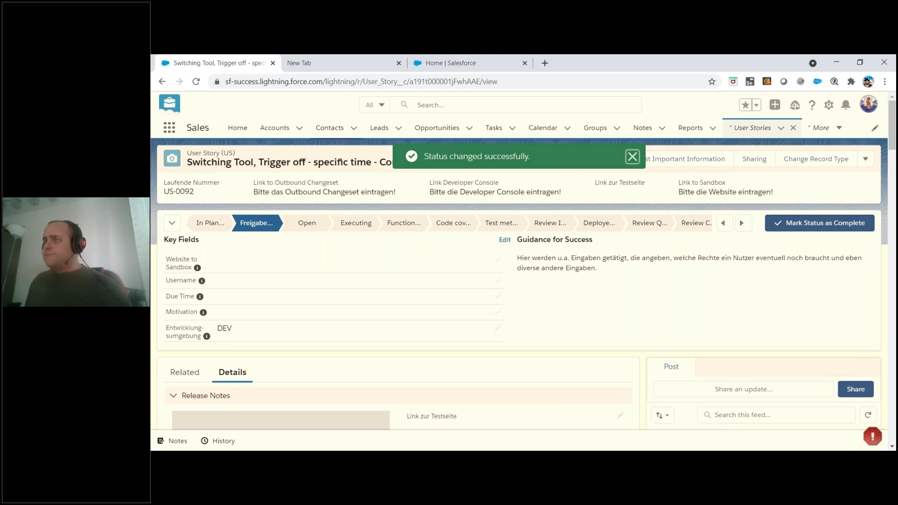
Open Setup from the user story and find its Sandboxes page by searching for "sandb"
{"action": "left_click", "coordinate": [828, 105]}
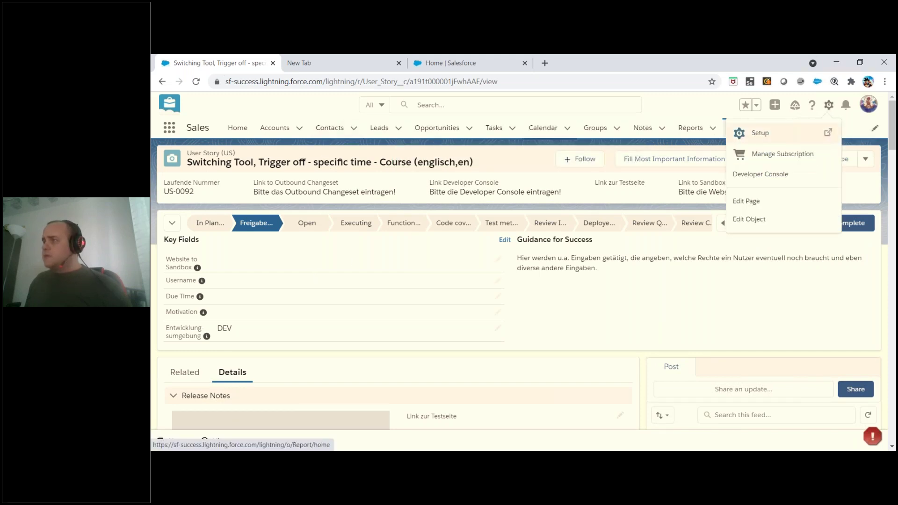
{"action": "left_click", "coordinate": [806, 135]}
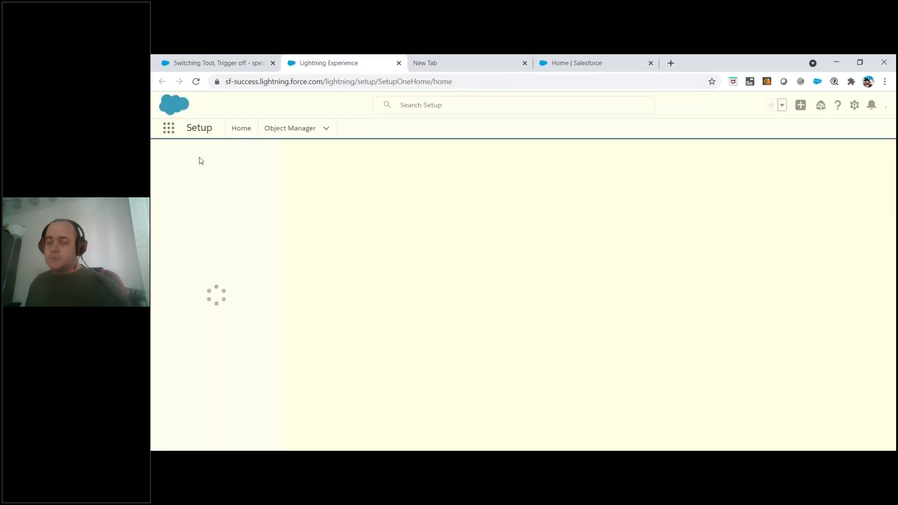
{"action": "type", "text": "sandb"}
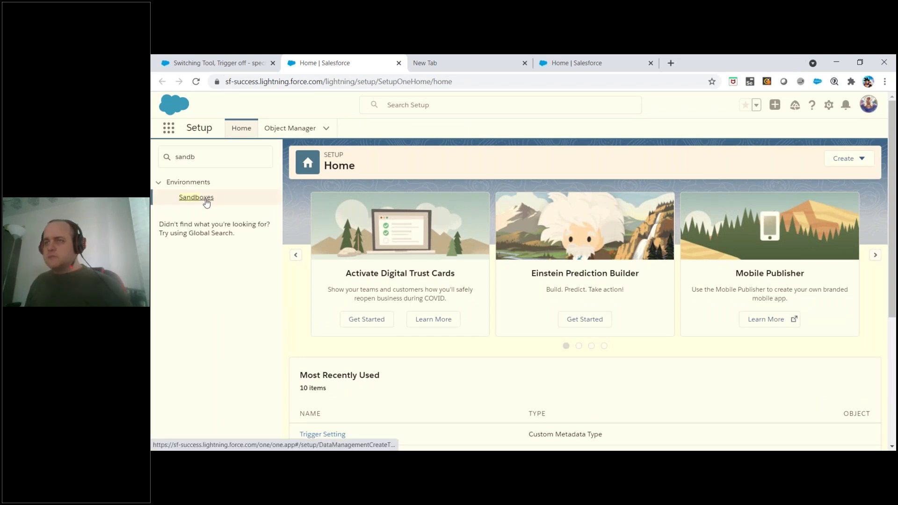
{"action": "left_click", "coordinate": [206, 201]}
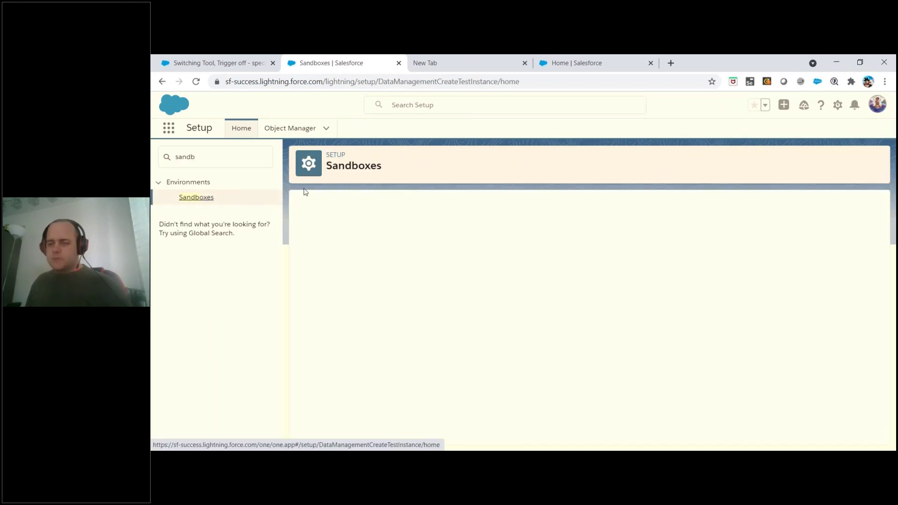
Find devTini2 in the sandbox list and start a login to it
{"action": "left_click", "coordinate": [235, 68]}
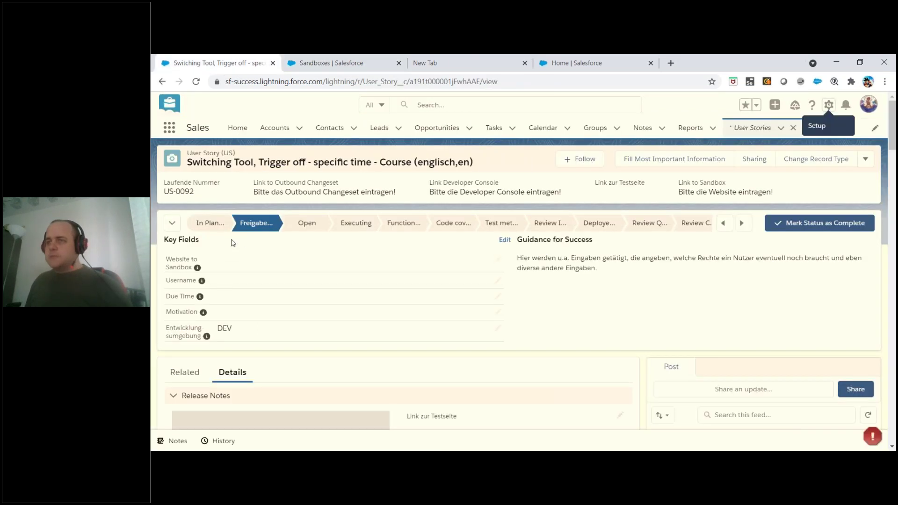
{"action": "left_click", "coordinate": [331, 62]}
{"action": "scroll", "coordinate": [397, 306], "scroll_direction": "down", "scroll_amount": 5}
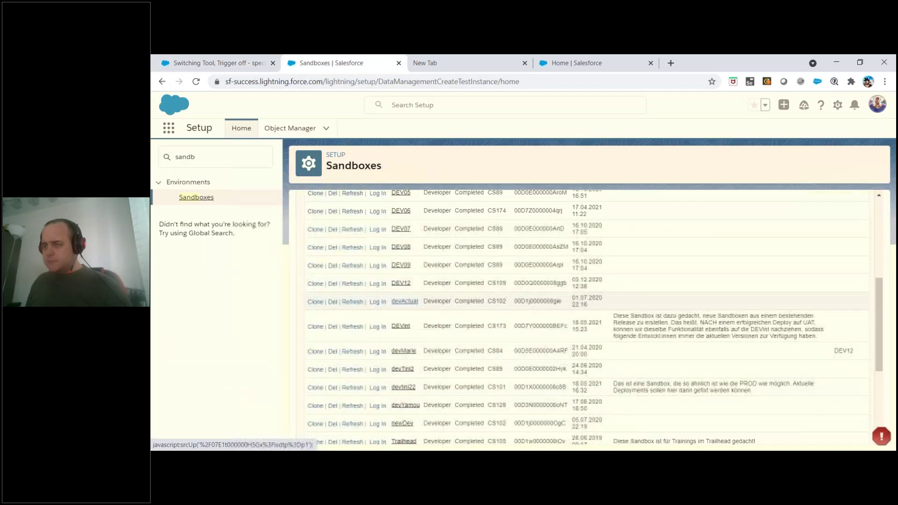
{"action": "scroll", "coordinate": [398, 306], "scroll_direction": "up", "scroll_amount": 2}
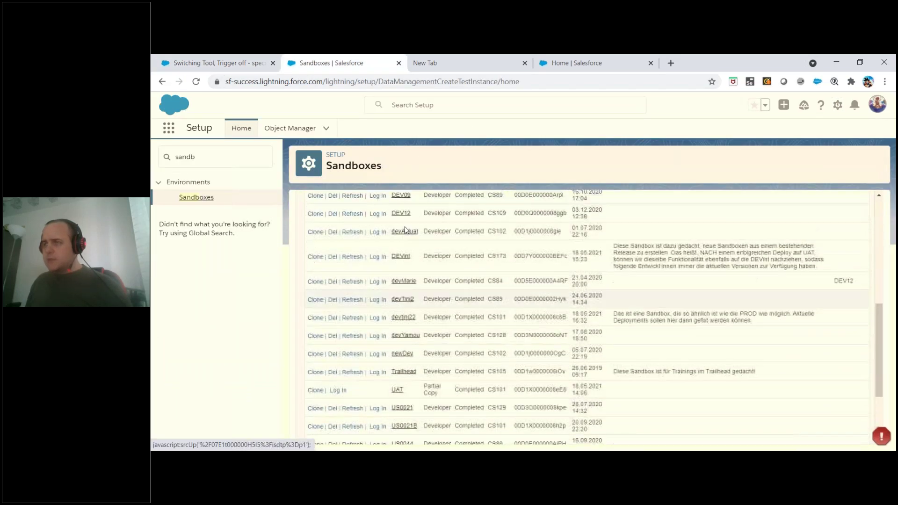
{"action": "left_click", "coordinate": [381, 300]}
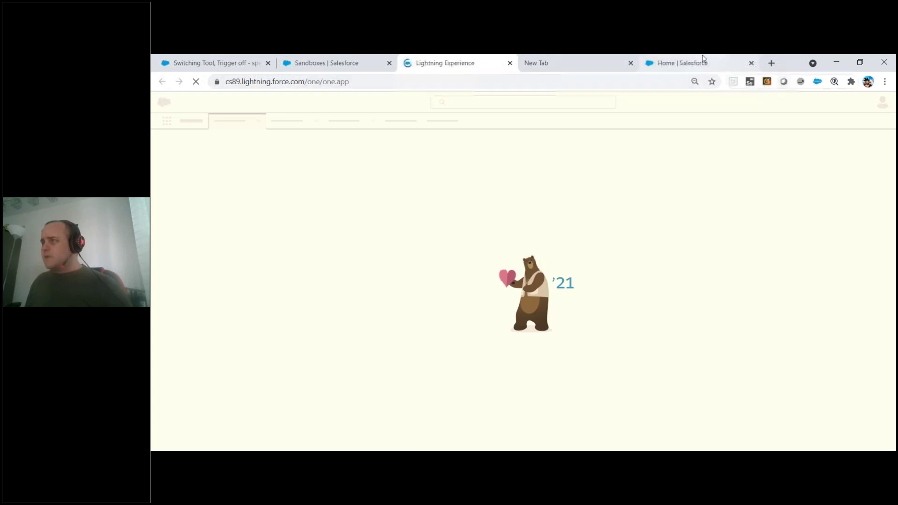
Log out of the devTini2 sandbox and close its tabs along with the blank tab
{"action": "left_click", "coordinate": [687, 63]}
{"action": "left_click", "coordinate": [885, 117]}
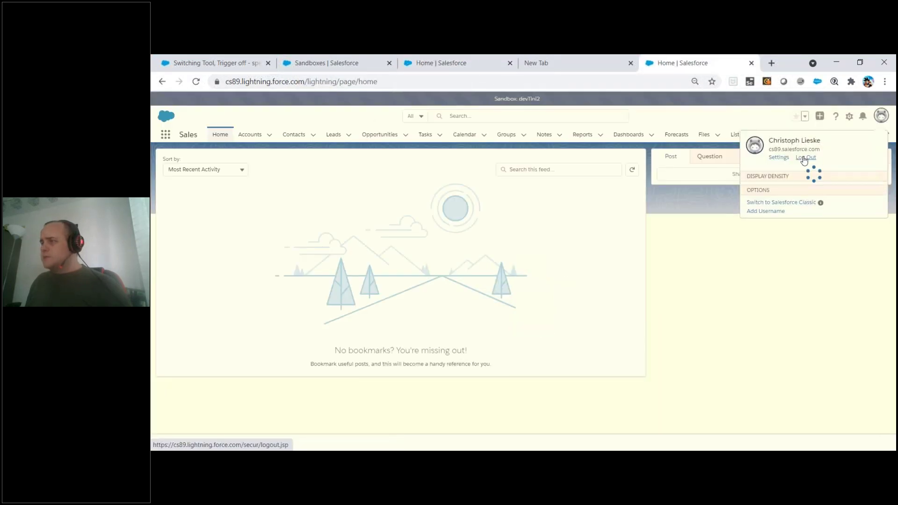
{"action": "left_click", "coordinate": [487, 63]}
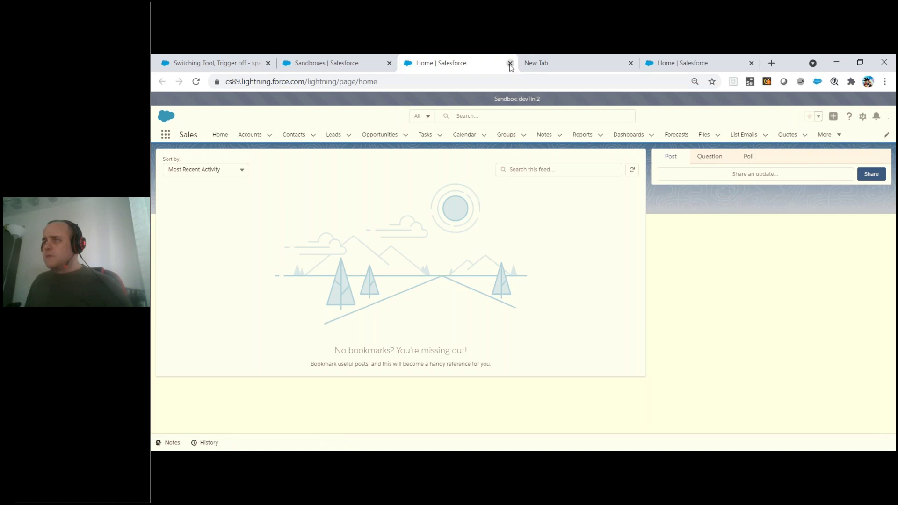
{"action": "left_click", "coordinate": [511, 63]}
{"action": "left_click", "coordinate": [510, 64]}
{"action": "left_click", "coordinate": [871, 116]}
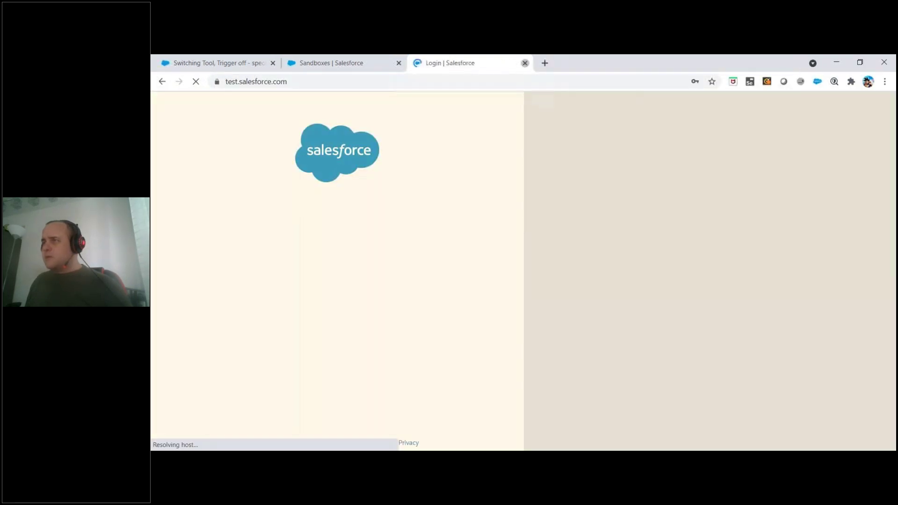
{"action": "left_click", "coordinate": [524, 63]}
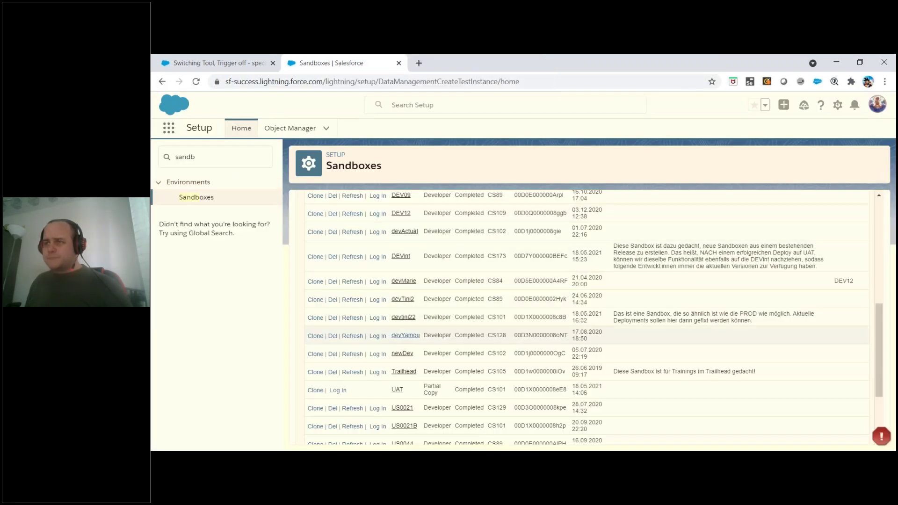
Open the devTini2 login page from the sandbox list and place a new blank tab before it
{"action": "left_click", "coordinate": [378, 319]}
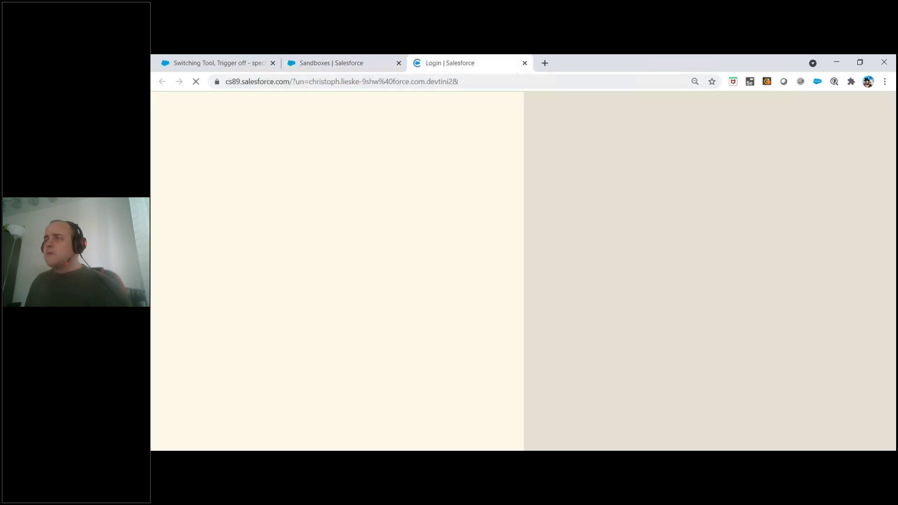
{"action": "left_click", "coordinate": [545, 63]}
{"action": "left_click_drag", "start_coordinate": [539, 67], "coordinate": [505, 77]}
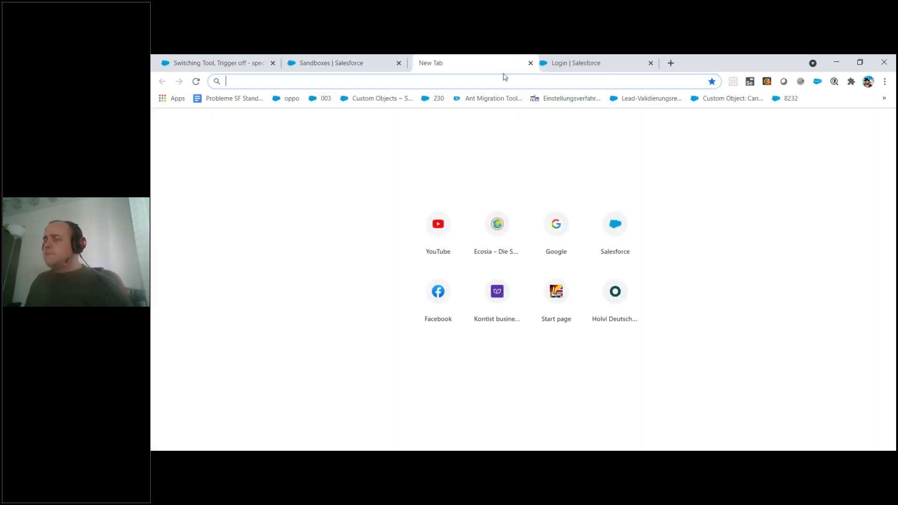
{"action": "left_click", "coordinate": [575, 63]}
{"action": "left_click_drag", "start_coordinate": [313, 81], "coordinate": [206, 83]}
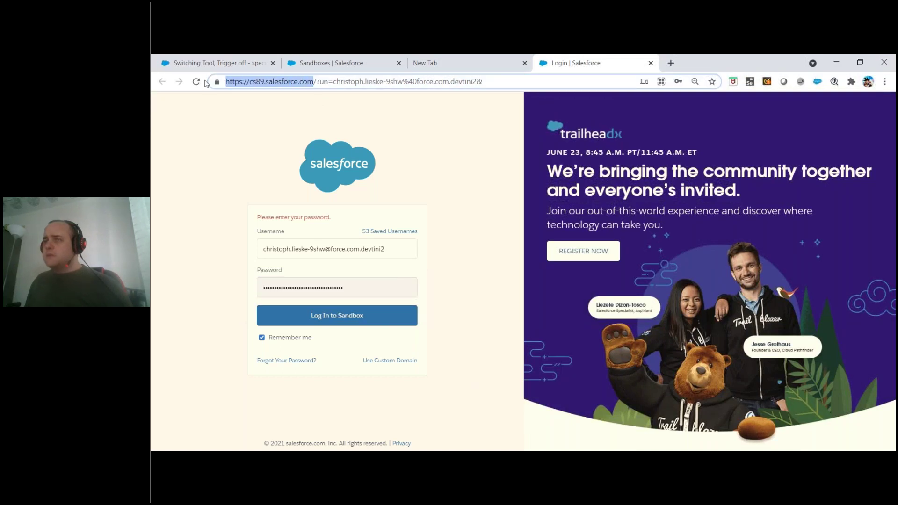
{"action": "right_click", "coordinate": [226, 82]}
{"action": "left_click", "coordinate": [262, 154]}
{"action": "left_click", "coordinate": [228, 63]}
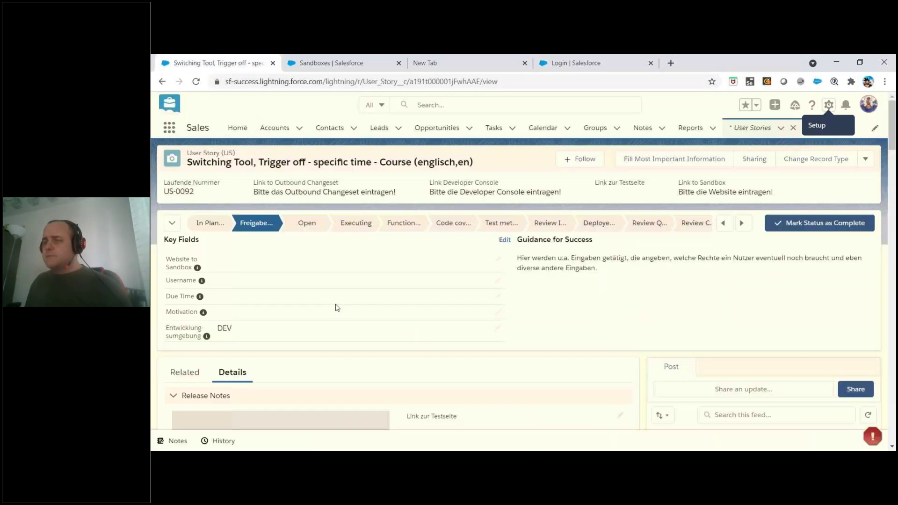
{"action": "left_click", "coordinate": [499, 258]}
{"action": "right_click", "coordinate": [253, 266]}
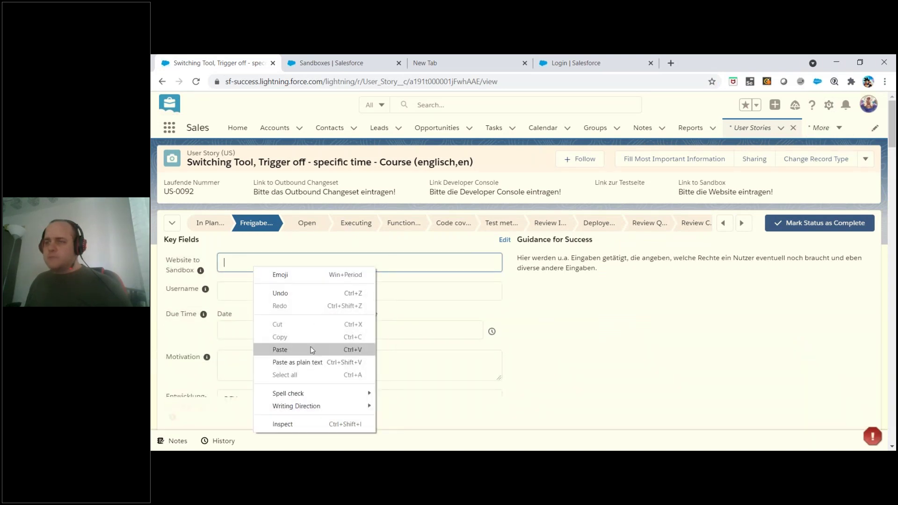
{"action": "left_click", "coordinate": [280, 350]}
Copy the username portion of the sandbox login address into the user story's Username field
{"action": "left_click", "coordinate": [327, 63]}
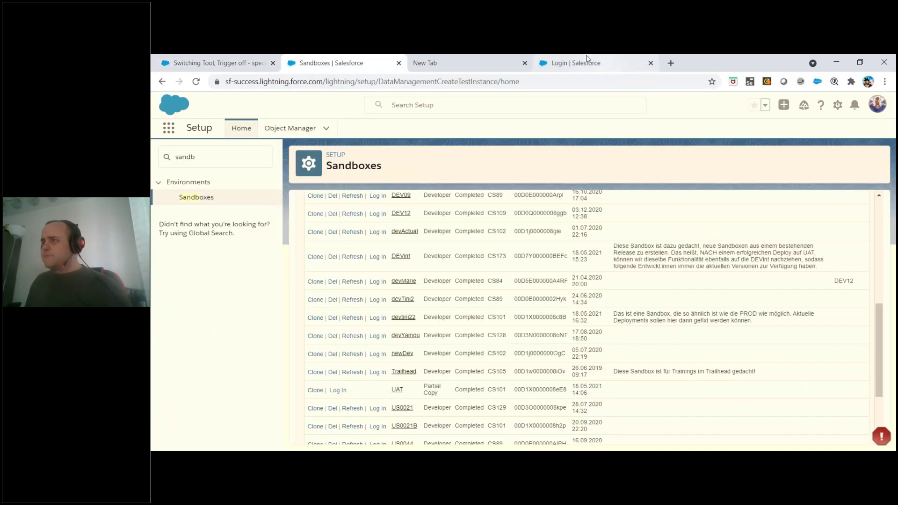
{"action": "left_click", "coordinate": [587, 59]}
{"action": "left_click_drag", "start_coordinate": [333, 81], "coordinate": [481, 83]}
{"action": "right_click", "coordinate": [477, 83]}
{"action": "left_click", "coordinate": [502, 155]}
{"action": "left_click", "coordinate": [211, 63]}
{"action": "right_click", "coordinate": [254, 312]}
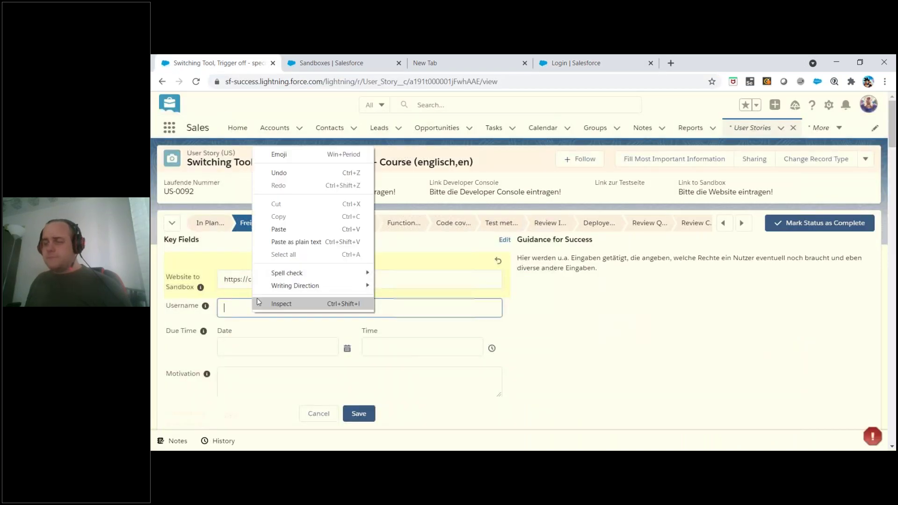
{"action": "left_click", "coordinate": [283, 229]}
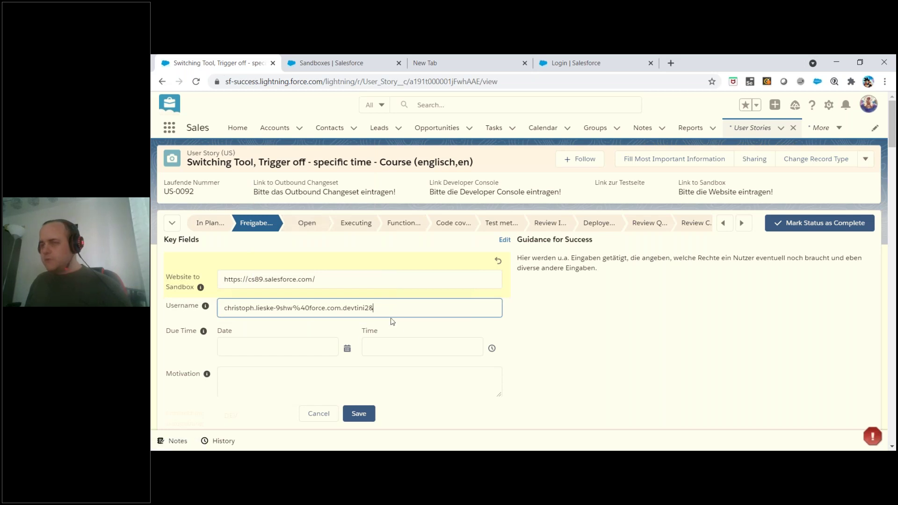
{"action": "left_click_drag", "start_coordinate": [375, 308], "coordinate": [219, 311]}
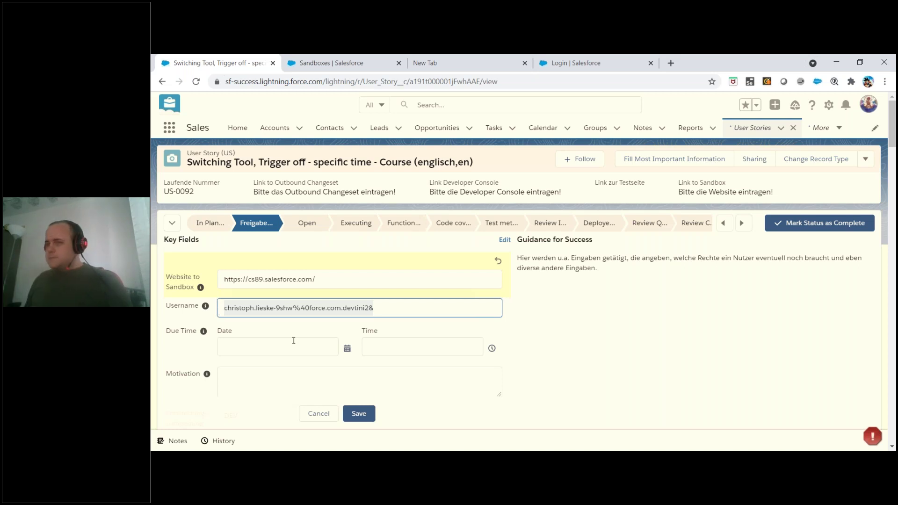
Set the user story's Due Time date to 31.07.2021
{"action": "left_click", "coordinate": [265, 344]}
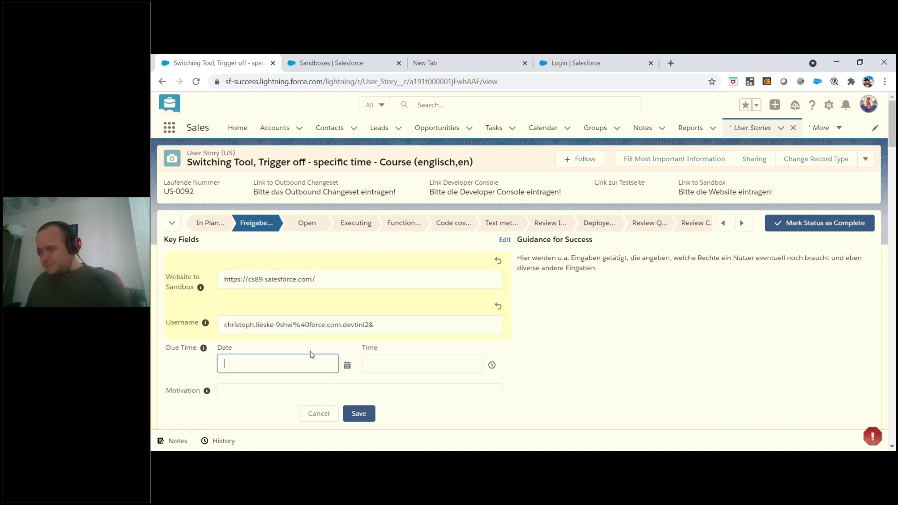
{"action": "left_click", "coordinate": [274, 365]}
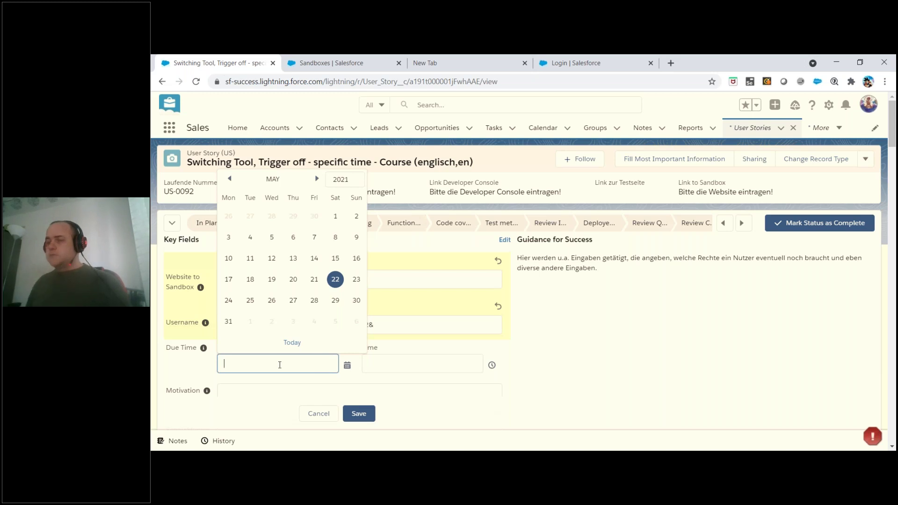
{"action": "left_click", "coordinate": [316, 179]}
{"action": "left_click", "coordinate": [317, 179]}
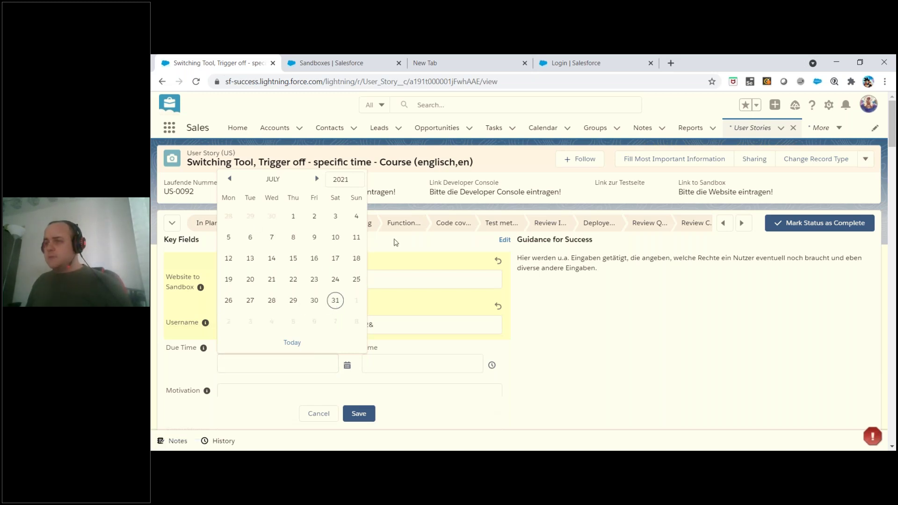
{"action": "left_click", "coordinate": [336, 301]}
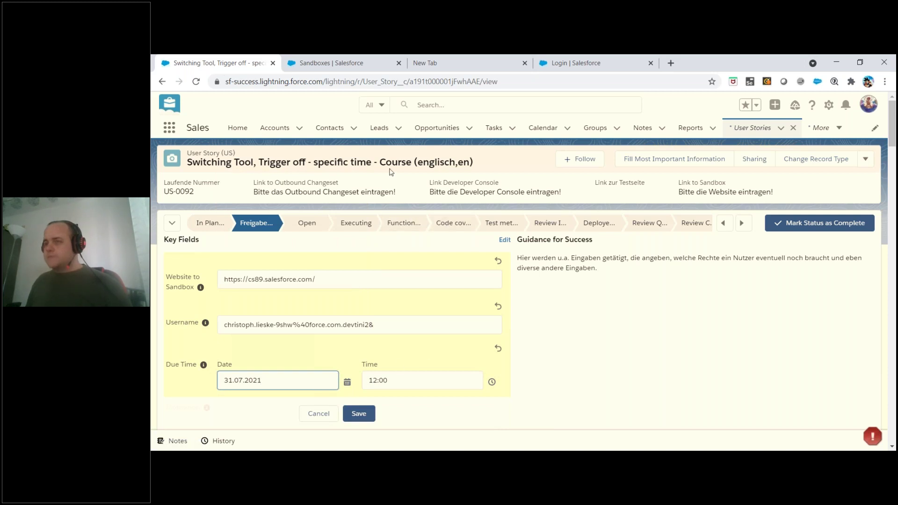
Replace the user story's Entwicklungsumgebung value with devTini2
{"action": "scroll", "coordinate": [370, 293], "scroll_direction": "down", "scroll_amount": 3}
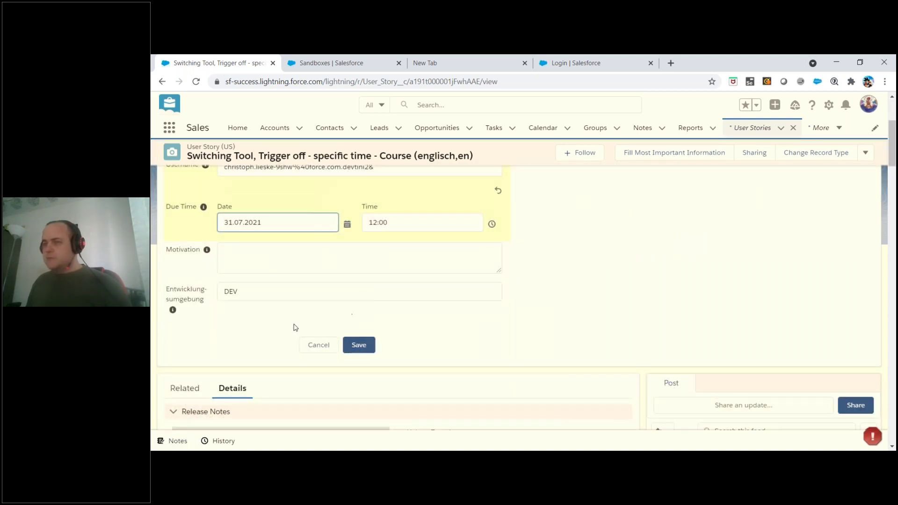
{"action": "left_click", "coordinate": [237, 292]}
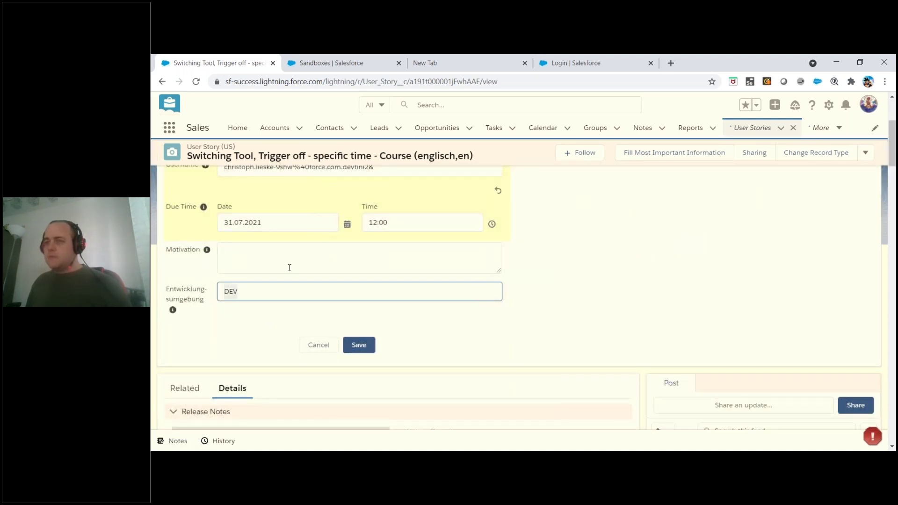
{"action": "type", "text": "devTini2"}
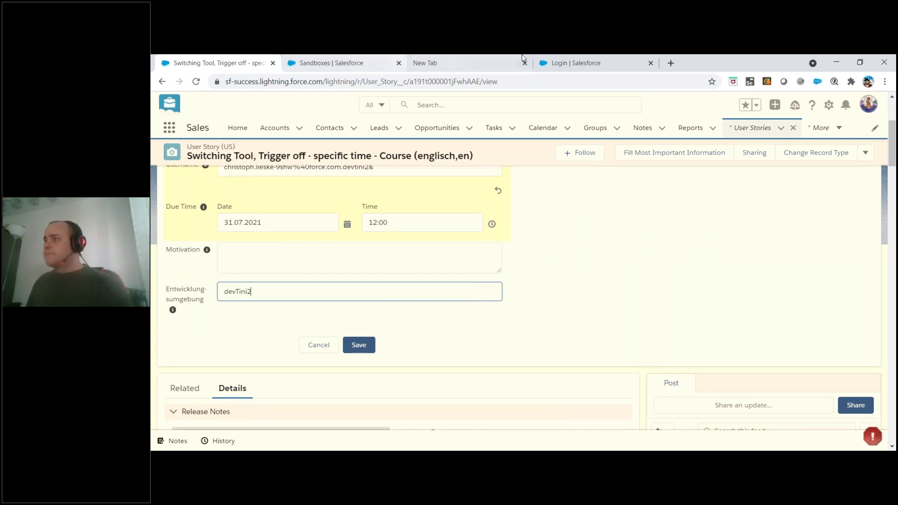
Check the sandbox name against the login page address and save the user story's Freigabe key fields
{"action": "left_click", "coordinate": [552, 62]}
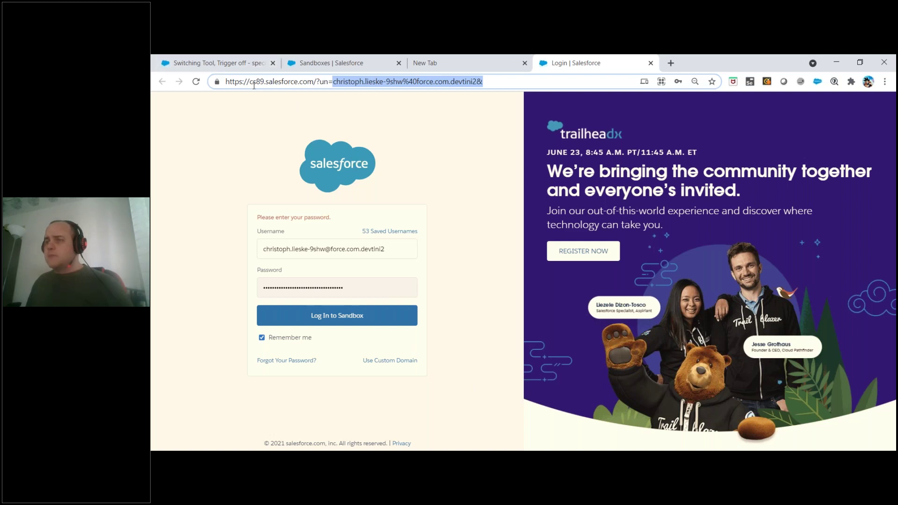
{"action": "key", "text": "ctrl+1"}
{"action": "type", "text": "2"}
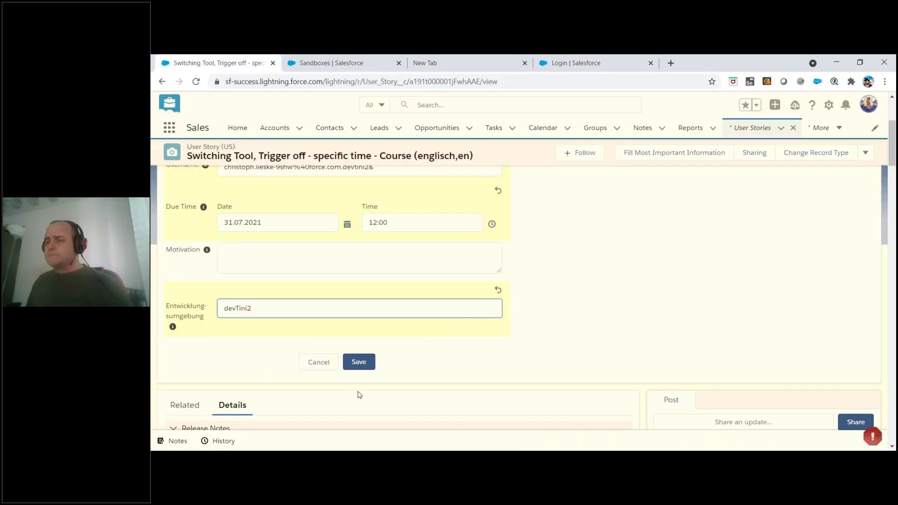
{"action": "left_click", "coordinate": [358, 363]}
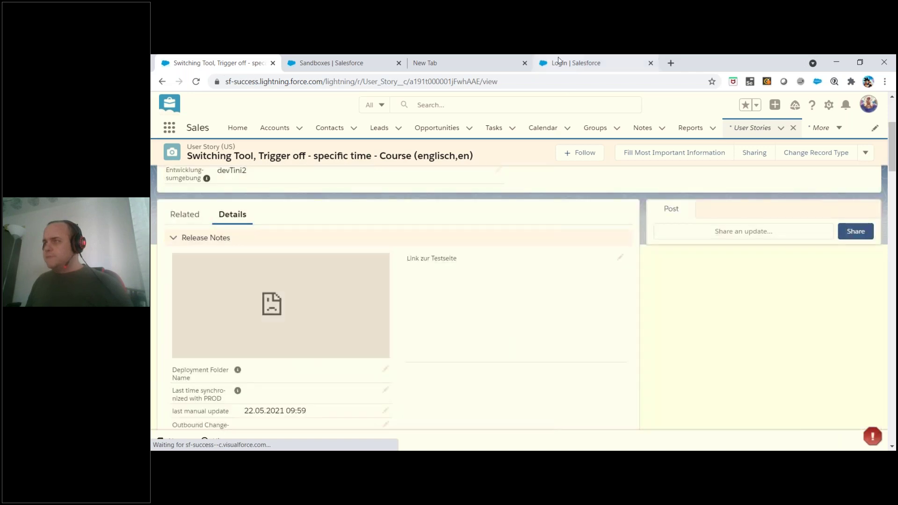
Log in to the devTini2 sandbox with the prefilled credentials, and return to the user story
{"action": "left_click", "coordinate": [558, 61]}
{"action": "left_click", "coordinate": [379, 314]}
{"action": "key", "text": "ctrl+1"}
{"action": "scroll", "coordinate": [375, 315], "scroll_direction": "up", "scroll_amount": 4}
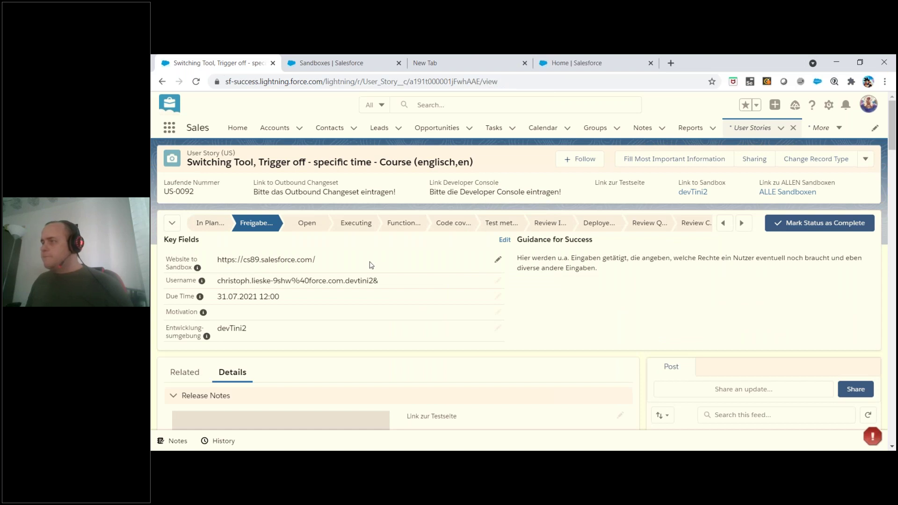
Compare the key fields and guidance of the user story's Open stage with those of the Freigabe stage
{"action": "left_click", "coordinate": [307, 223]}
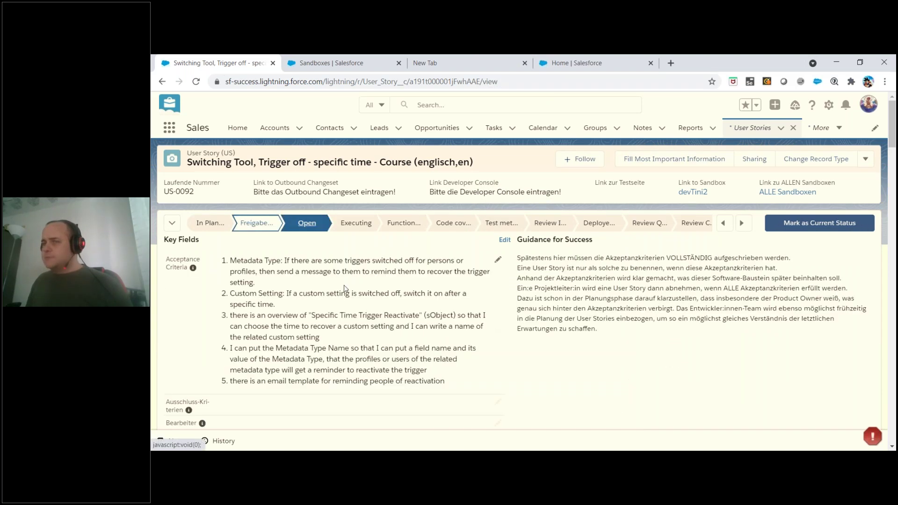
{"action": "scroll", "coordinate": [345, 289], "scroll_direction": "down", "scroll_amount": 2}
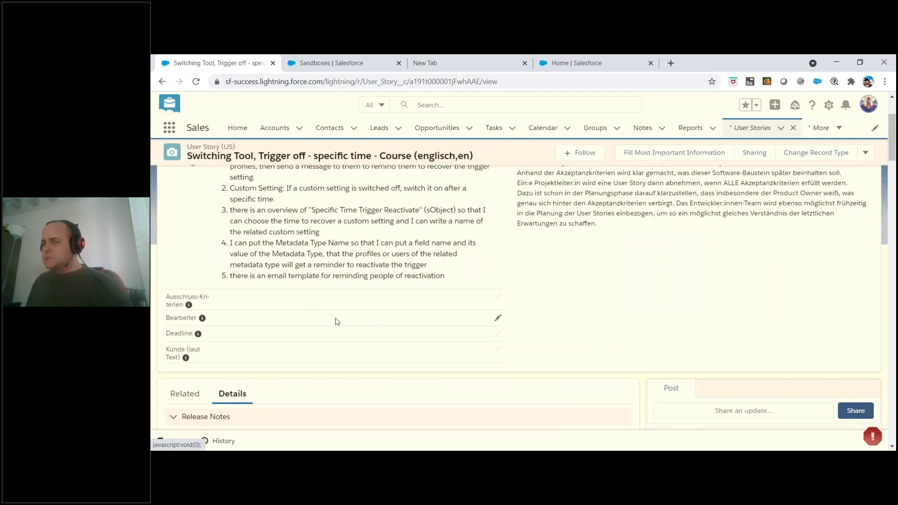
{"action": "scroll", "coordinate": [333, 322], "scroll_direction": "up", "scroll_amount": 2}
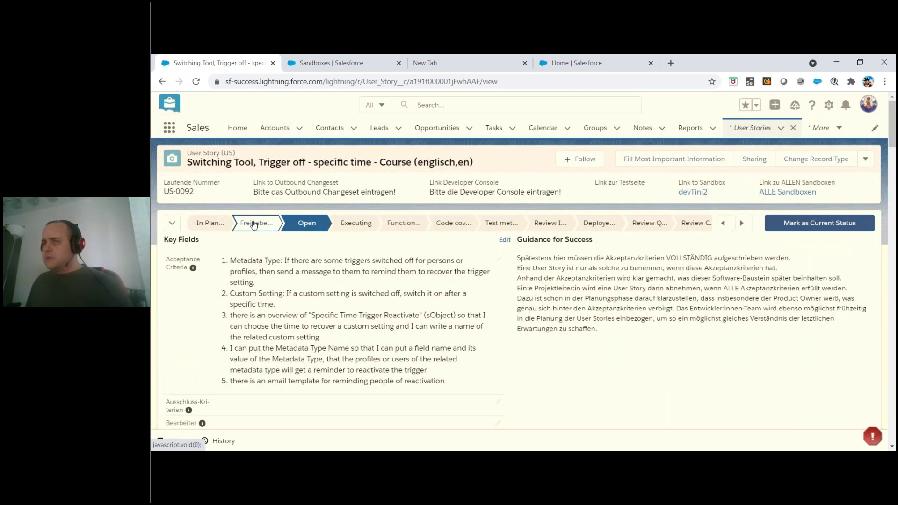
{"action": "scroll", "coordinate": [335, 312], "scroll_direction": "down", "scroll_amount": 3}
{"action": "scroll", "coordinate": [335, 311], "scroll_direction": "up", "scroll_amount": 3}
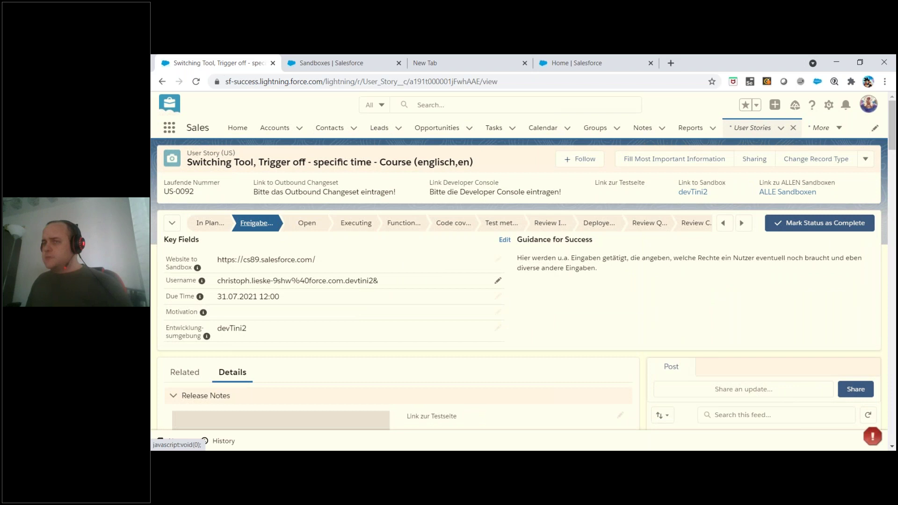
Set the Deadline date in the Open stage's key fields to 31.07.2021 and save the user story
{"action": "left_click", "coordinate": [321, 223]}
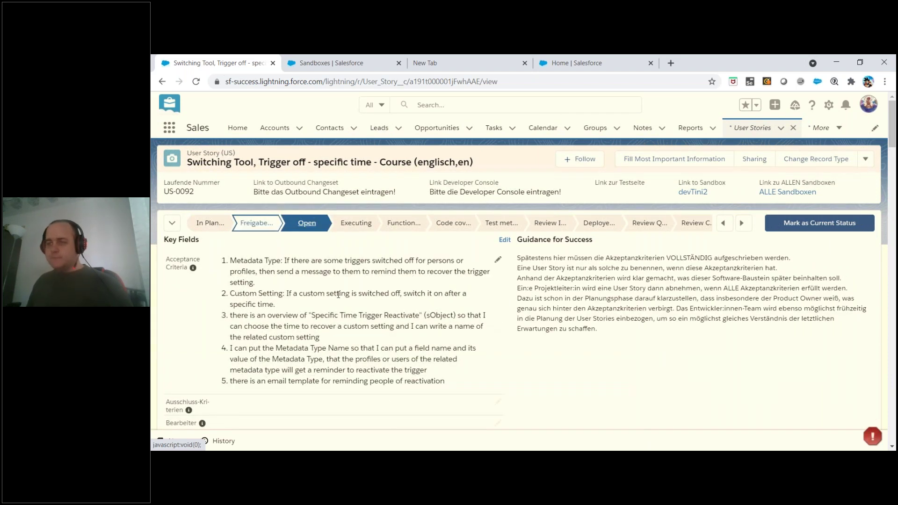
{"action": "scroll", "coordinate": [326, 287], "scroll_direction": "down", "scroll_amount": 1}
{"action": "scroll", "coordinate": [326, 288], "scroll_direction": "down", "scroll_amount": 2}
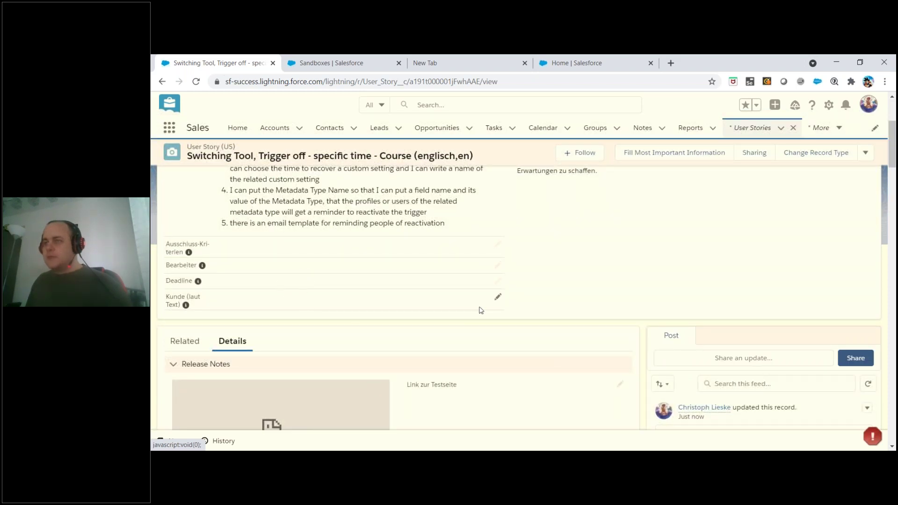
{"action": "left_click", "coordinate": [498, 283]}
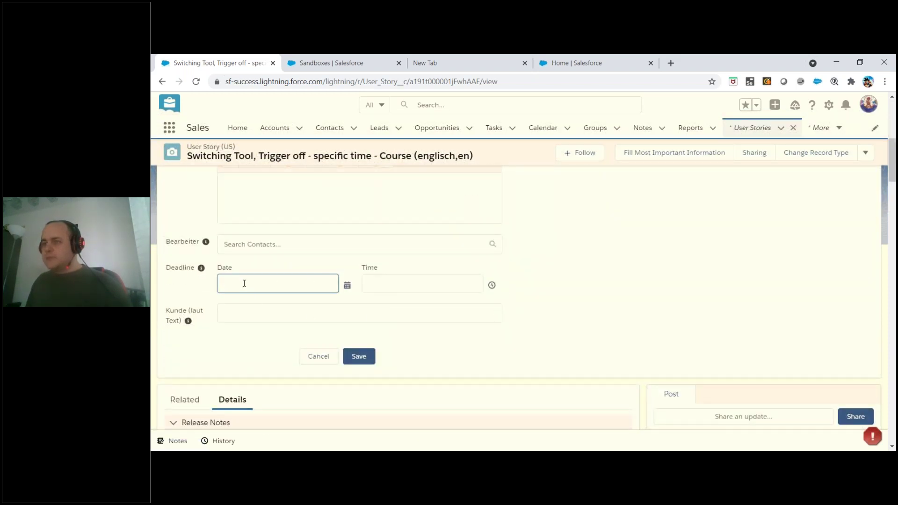
{"action": "left_click", "coordinate": [244, 283]}
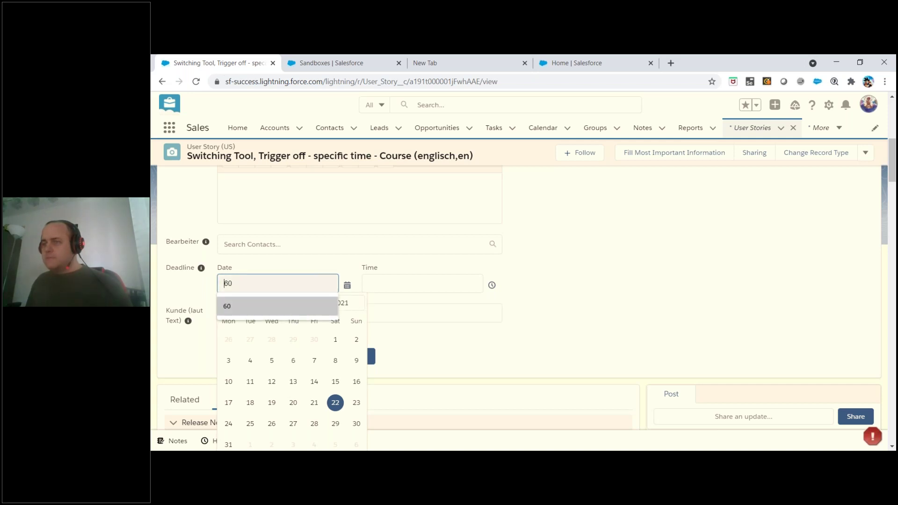
{"action": "left_click", "coordinate": [240, 296]}
{"action": "key", "text": "BackSpace"}
{"action": "key", "text": "BackSpace"}
{"action": "left_click", "coordinate": [229, 304]}
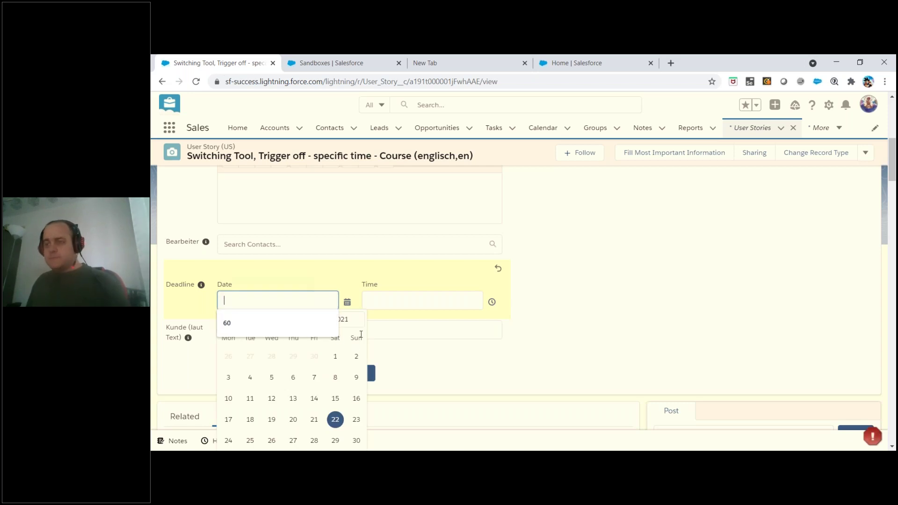
{"action": "left_click", "coordinate": [312, 326]}
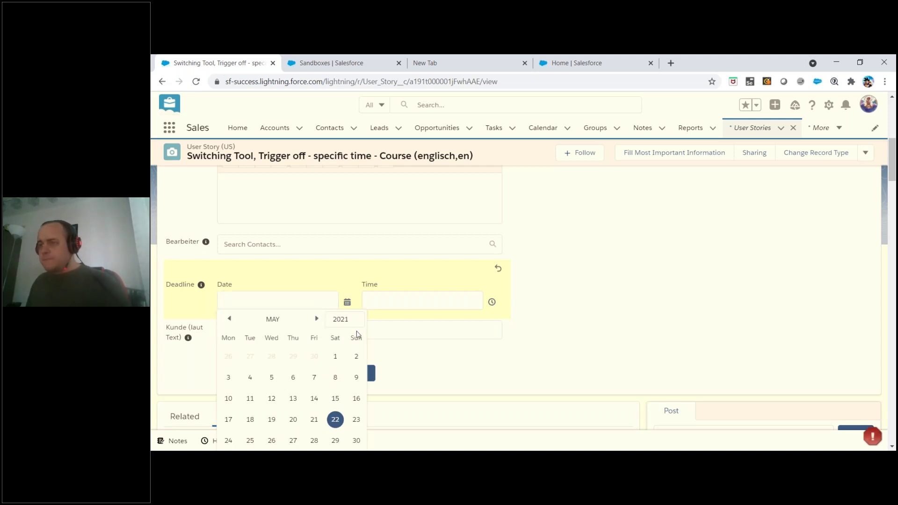
{"action": "left_click", "coordinate": [317, 319]}
{"action": "left_click", "coordinate": [317, 319]}
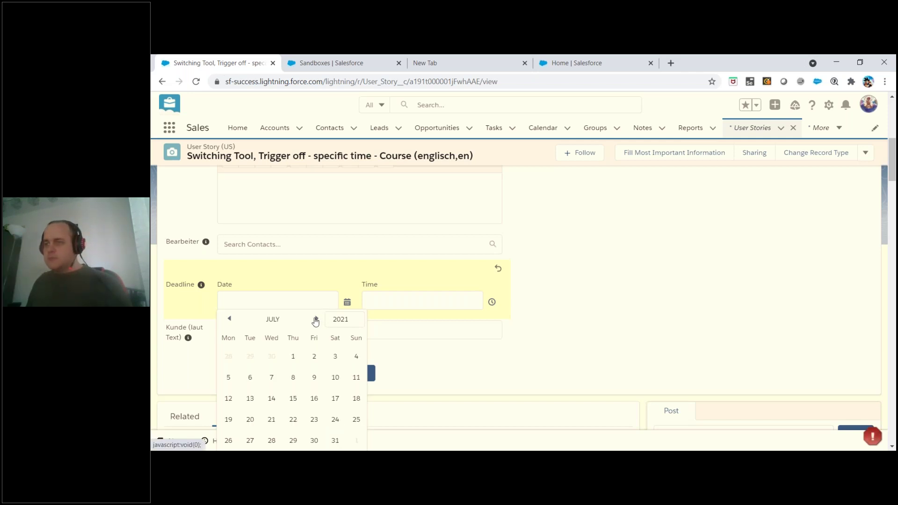
{"action": "scroll", "coordinate": [316, 321], "scroll_direction": "down", "scroll_amount": 2}
{"action": "left_click", "coordinate": [334, 335]}
{"action": "scroll", "coordinate": [335, 335], "scroll_direction": "up", "scroll_amount": 1}
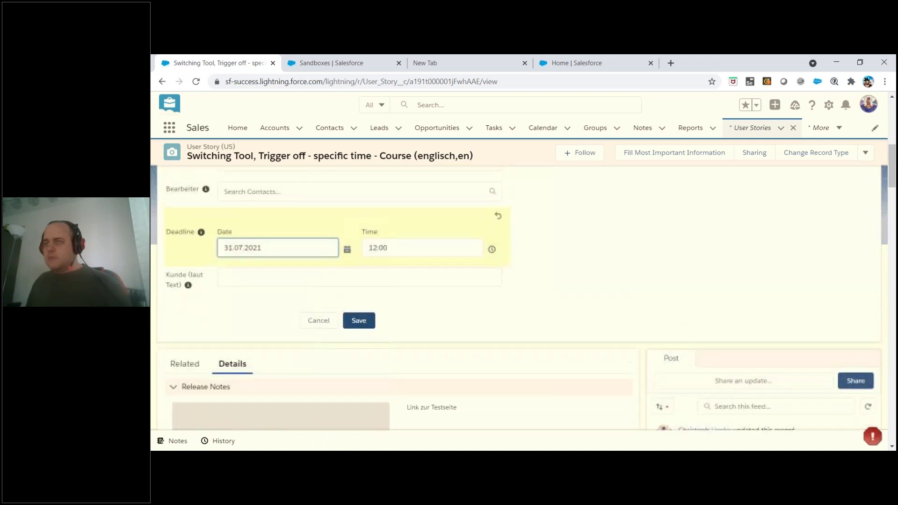
{"action": "left_click", "coordinate": [359, 322]}
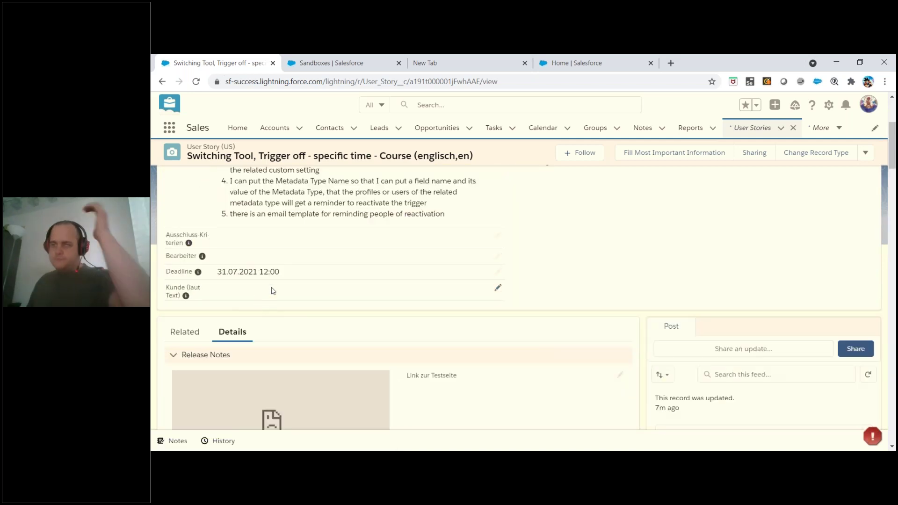
Enter intern as the user story's Kunde (laut Text) value and save it
{"action": "left_click", "coordinate": [498, 288]}
{"action": "type", "text": "rn"}
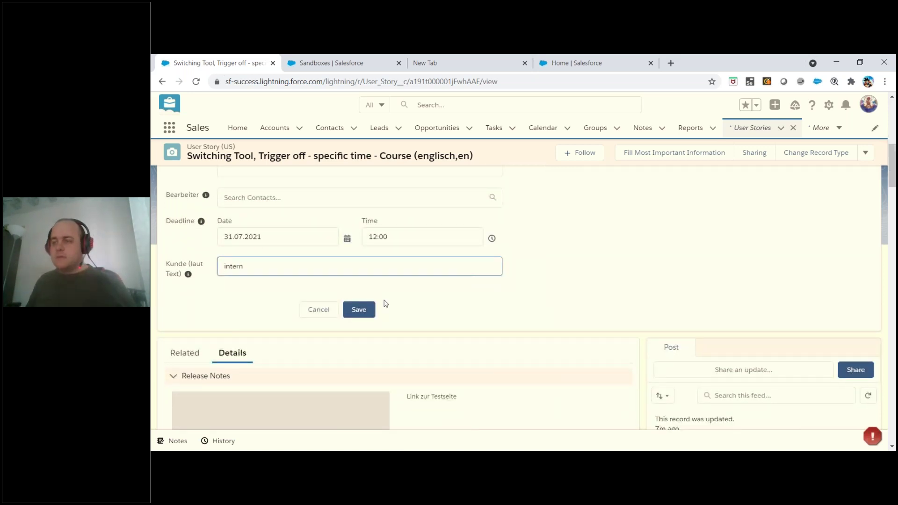
{"action": "left_click", "coordinate": [360, 309]}
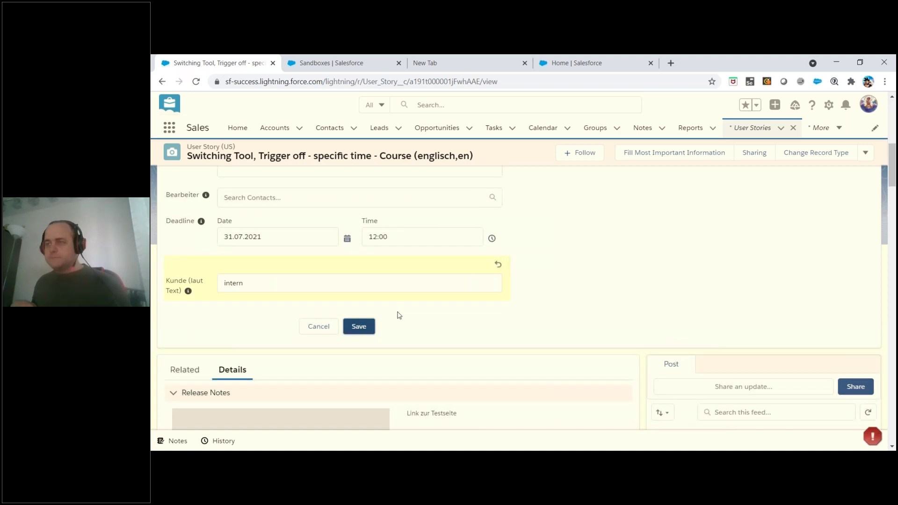
{"action": "left_click", "coordinate": [364, 332]}
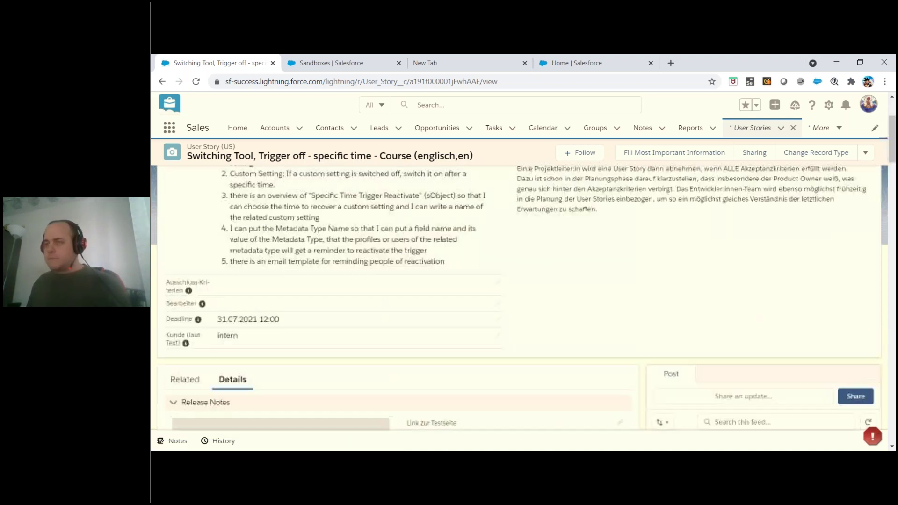
Assign the suggested contact from the dummy account as the user story's Bearbeiter and save the change
{"action": "scroll", "coordinate": [498, 262], "scroll_direction": "down", "scroll_amount": 1}
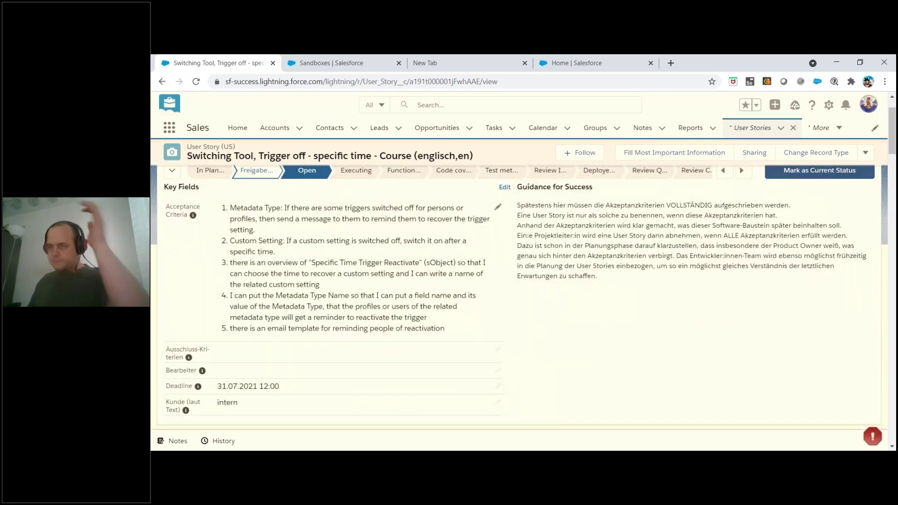
{"action": "left_click", "coordinate": [498, 371]}
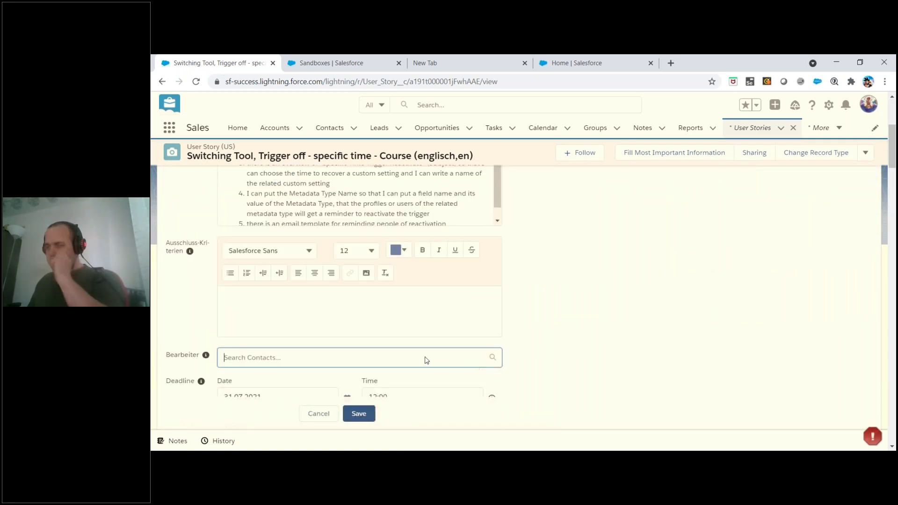
{"action": "left_click", "coordinate": [290, 344]}
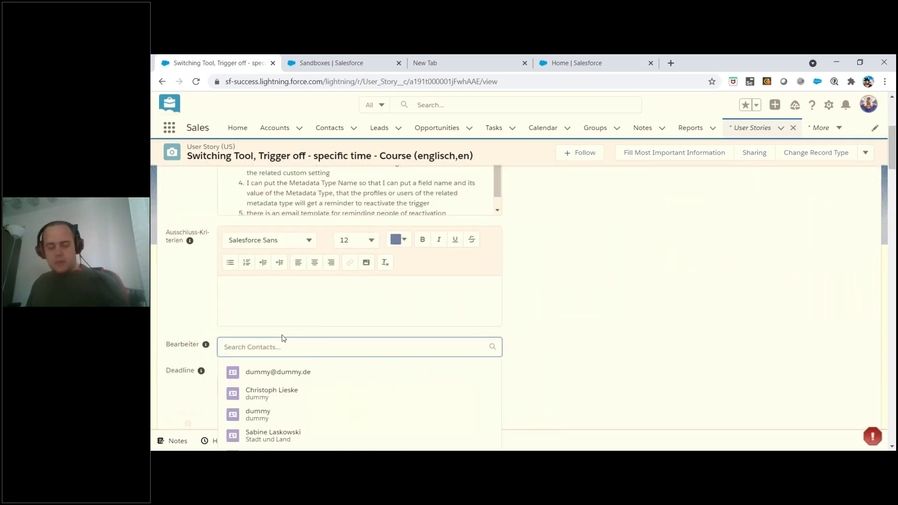
{"action": "left_click", "coordinate": [302, 394]}
{"action": "scroll", "coordinate": [416, 369], "scroll_direction": "down", "scroll_amount": 1}
{"action": "left_click", "coordinate": [360, 416]}
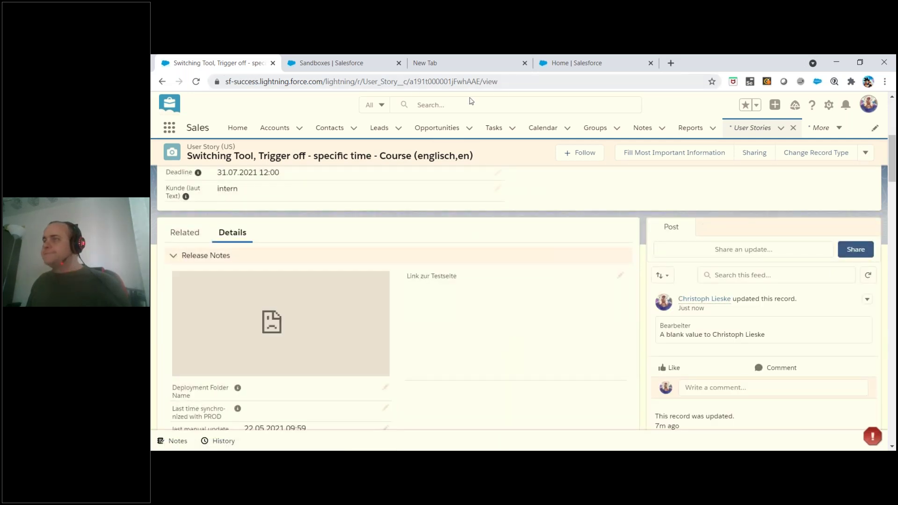
Open Setup of the devTini2 sandbox in a separate browser tab and return to the sandbox's home page
{"action": "left_click", "coordinate": [545, 64]}
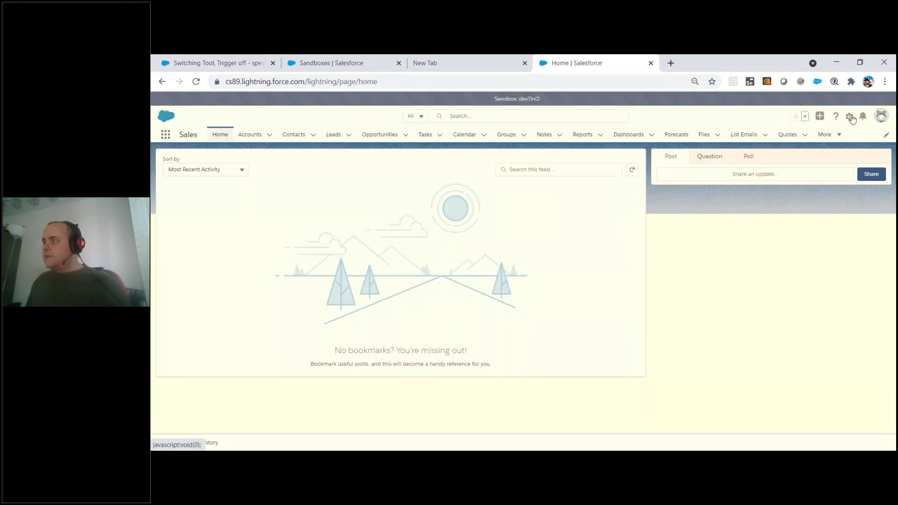
{"action": "left_click", "coordinate": [848, 117]}
{"action": "left_click", "coordinate": [816, 141]}
{"action": "left_click", "coordinate": [580, 63]}
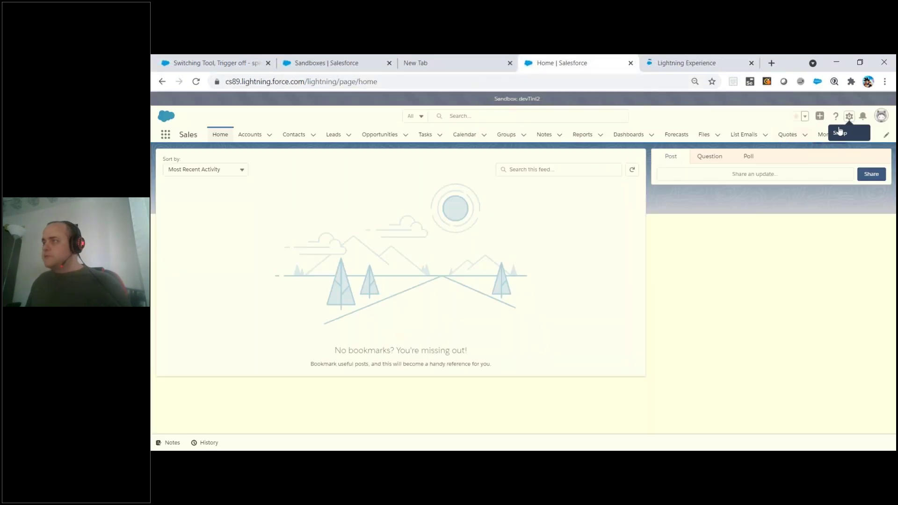
Open the sandbox's Developer Console, copy its address cs89.salesforce.com/_ui/common/apex/debug/ApexCSIPage, and close the console window
{"action": "left_click", "coordinate": [849, 116]}
{"action": "left_click", "coordinate": [815, 154]}
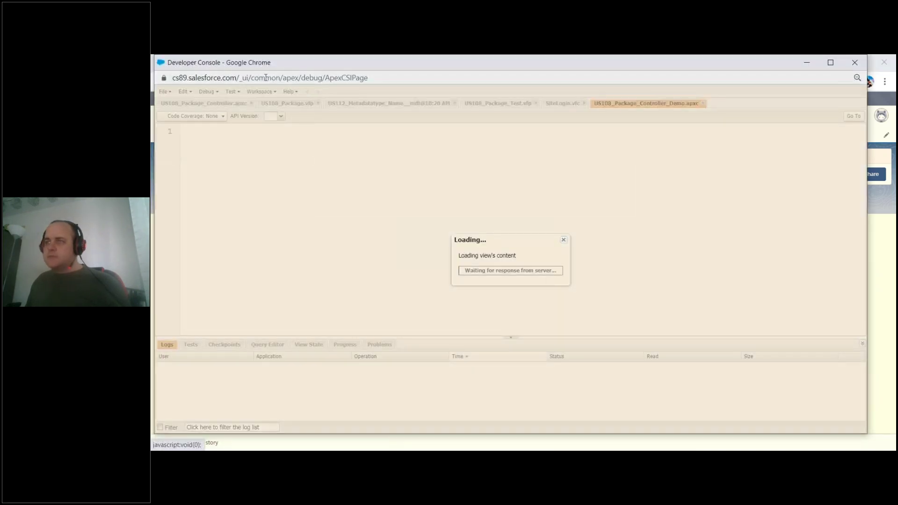
{"action": "left_click", "coordinate": [265, 77]}
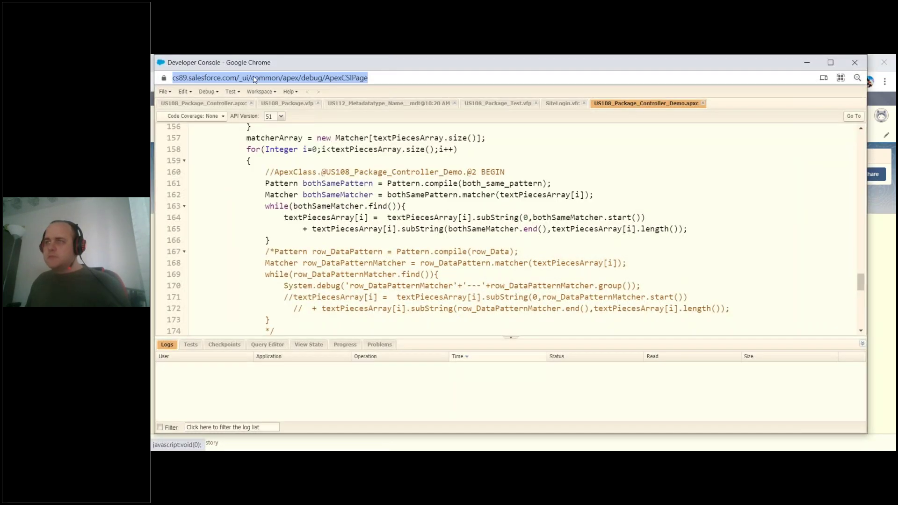
{"action": "right_click", "coordinate": [253, 77]}
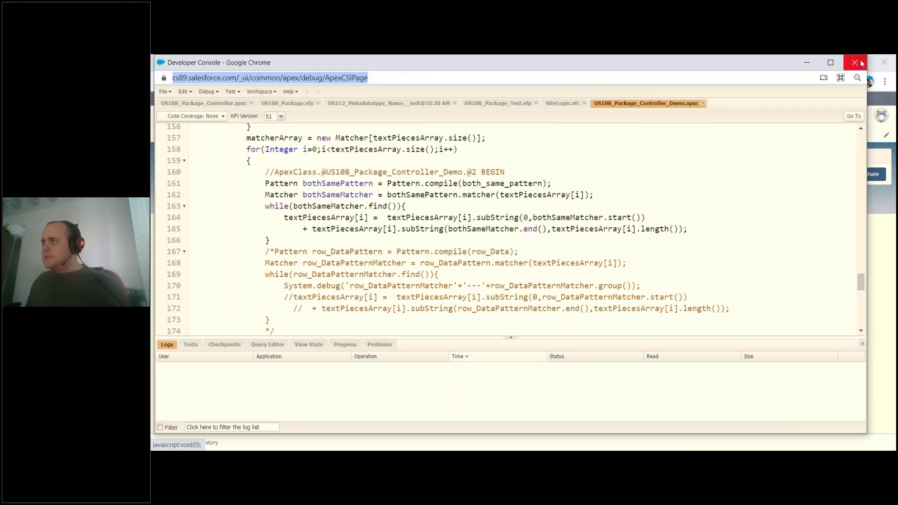
{"action": "left_click", "coordinate": [874, 67]}
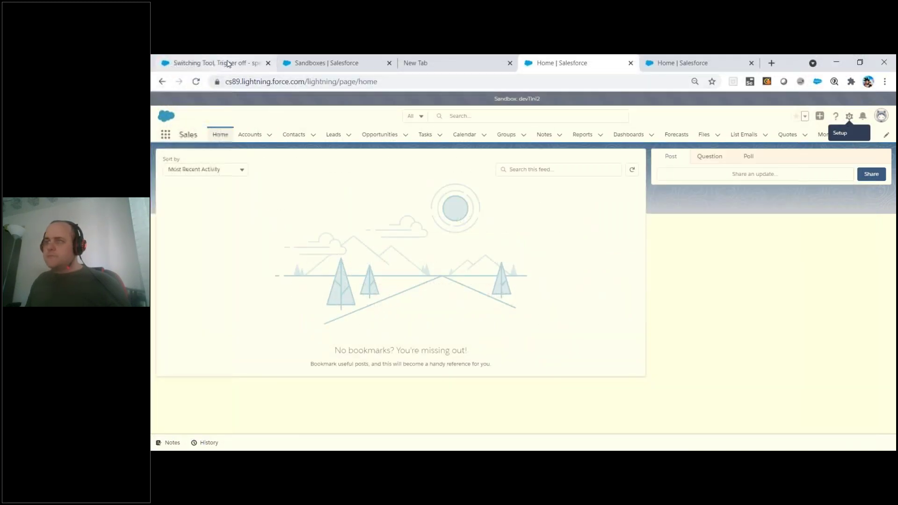
Paste the copied console address into the Switching Tool user story's Developer Console field and save the record
{"action": "left_click", "coordinate": [211, 62]}
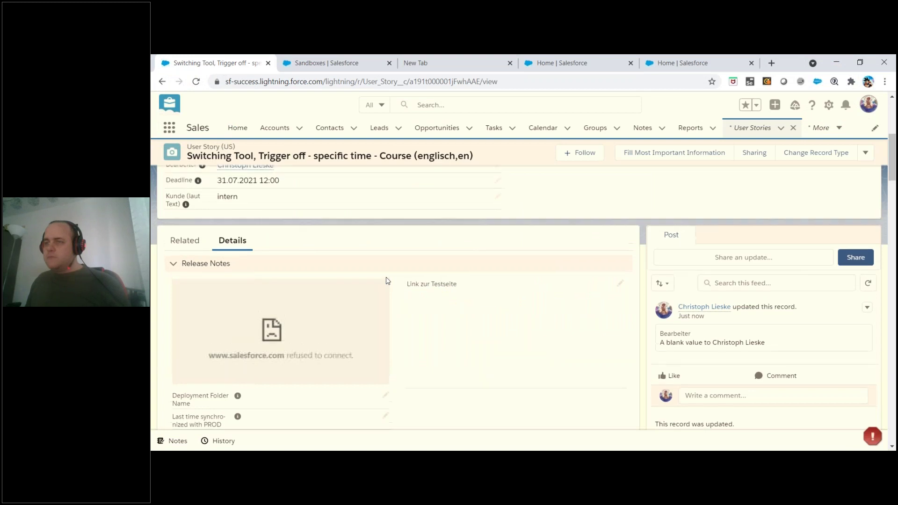
{"action": "scroll", "coordinate": [388, 281], "scroll_direction": "down", "scroll_amount": 5}
{"action": "scroll", "coordinate": [399, 284], "scroll_direction": "down", "scroll_amount": 2}
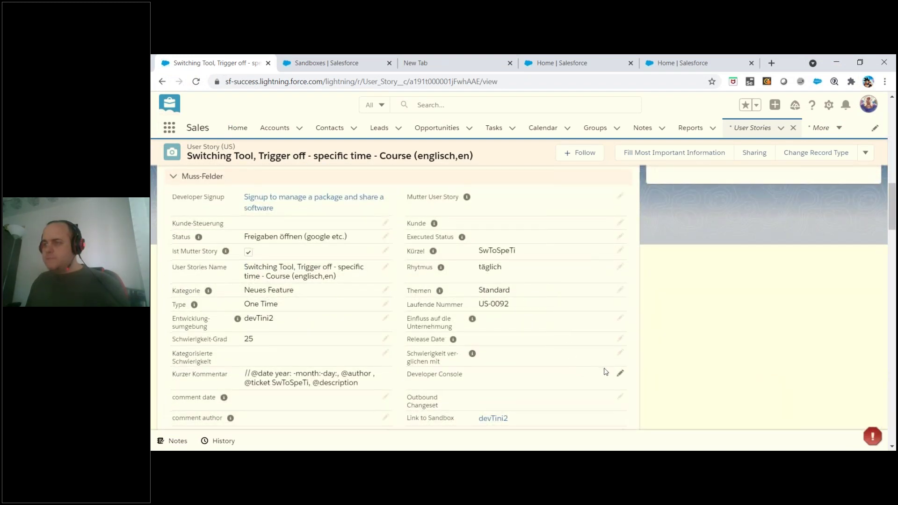
{"action": "scroll", "coordinate": [604, 370], "scroll_direction": "down", "scroll_amount": 2}
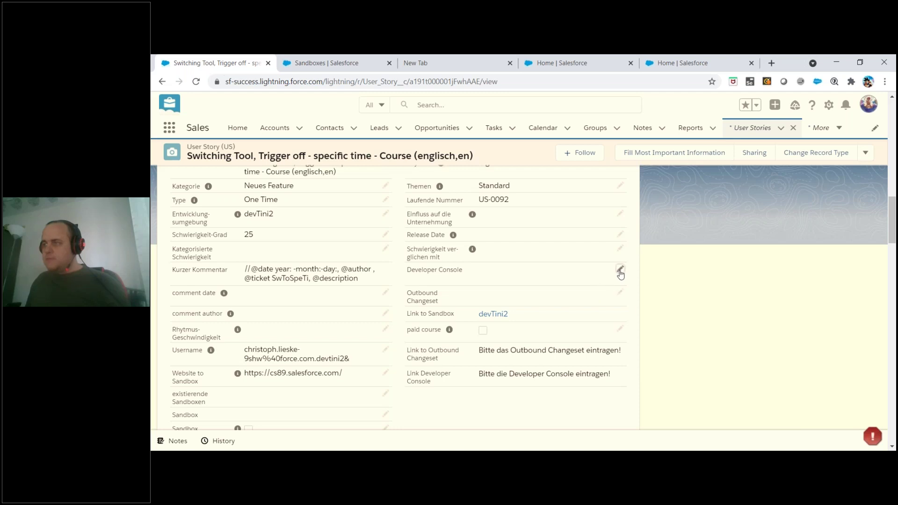
{"action": "double_click", "coordinate": [507, 277]}
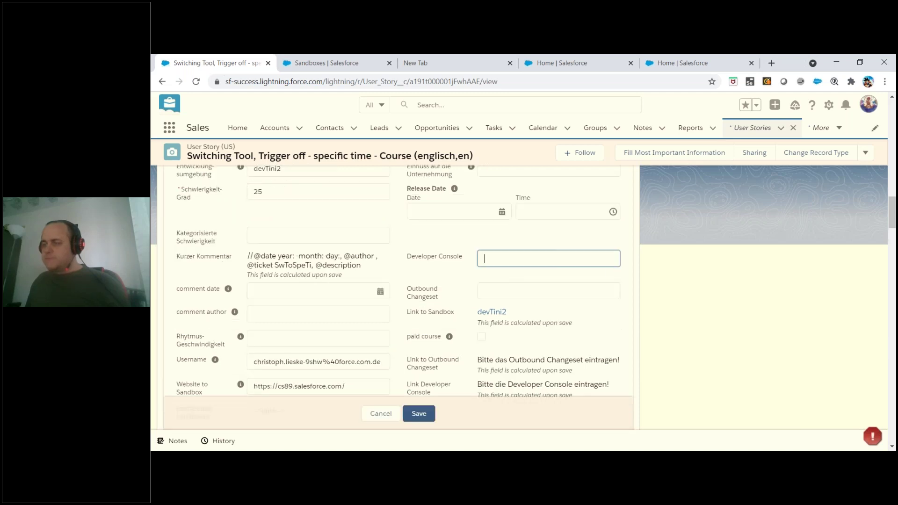
{"action": "right_click", "coordinate": [487, 257]}
{"action": "left_click", "coordinate": [513, 337]}
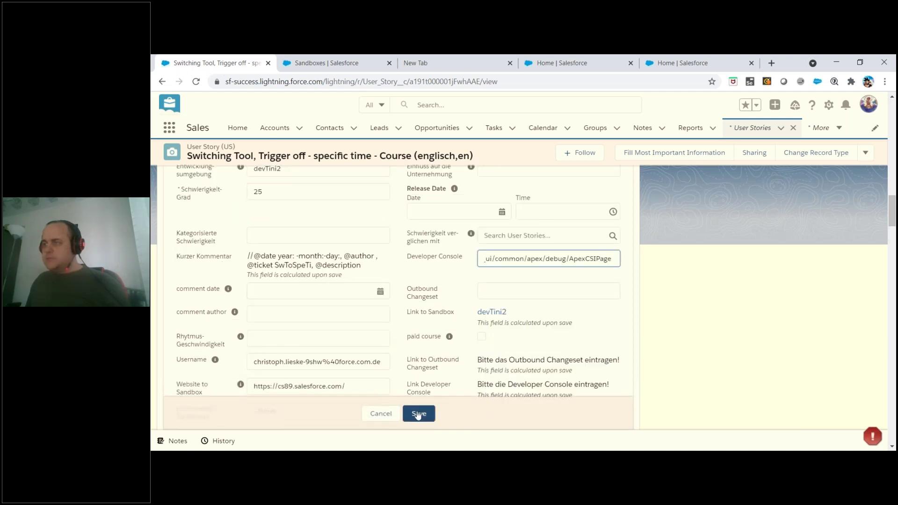
{"action": "left_click", "coordinate": [418, 413]}
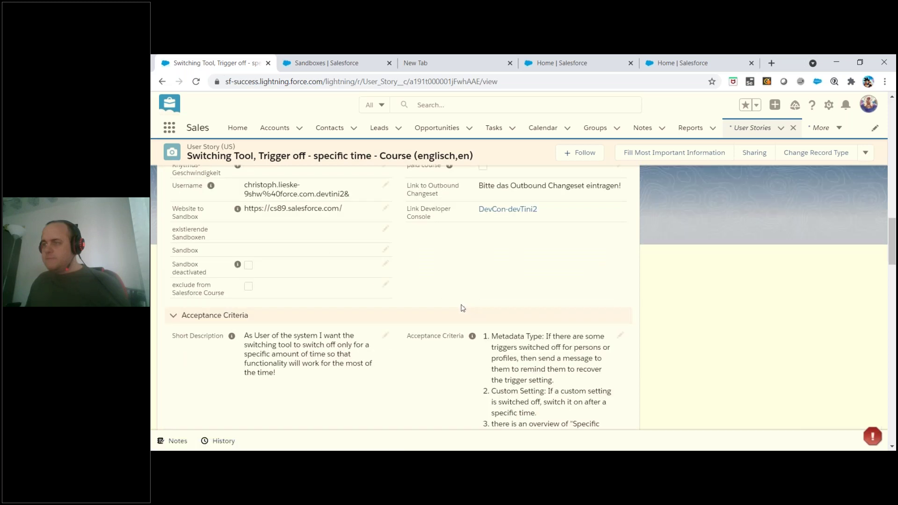
Open the user story's DevCon-devTini2 link, and find the Outbound Change Sets page in the sandbox's Setup by searching for outb
{"action": "scroll", "coordinate": [463, 308], "scroll_direction": "up", "scroll_amount": 15}
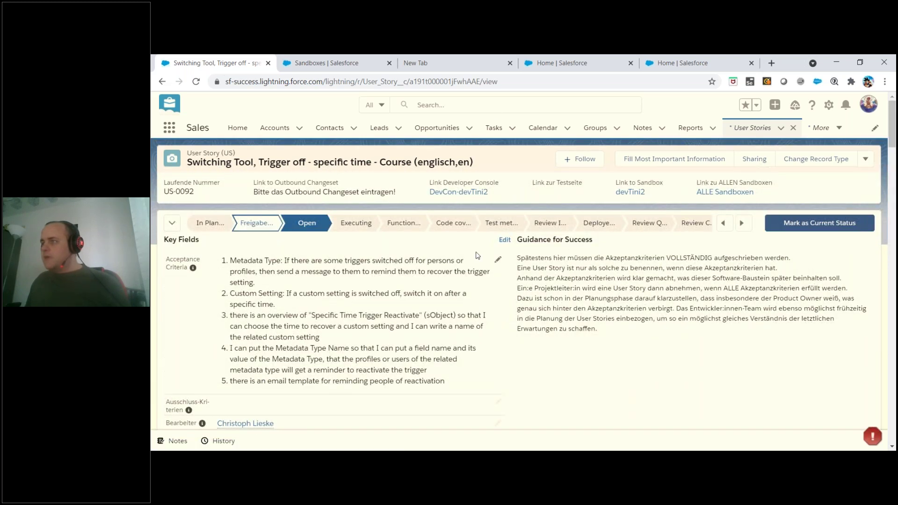
{"action": "left_click", "coordinate": [459, 192]}
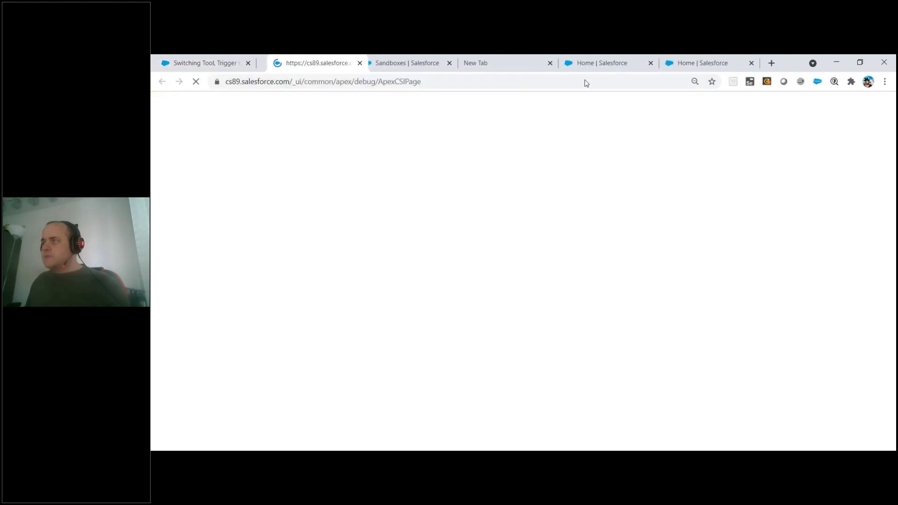
{"action": "left_click", "coordinate": [627, 70]}
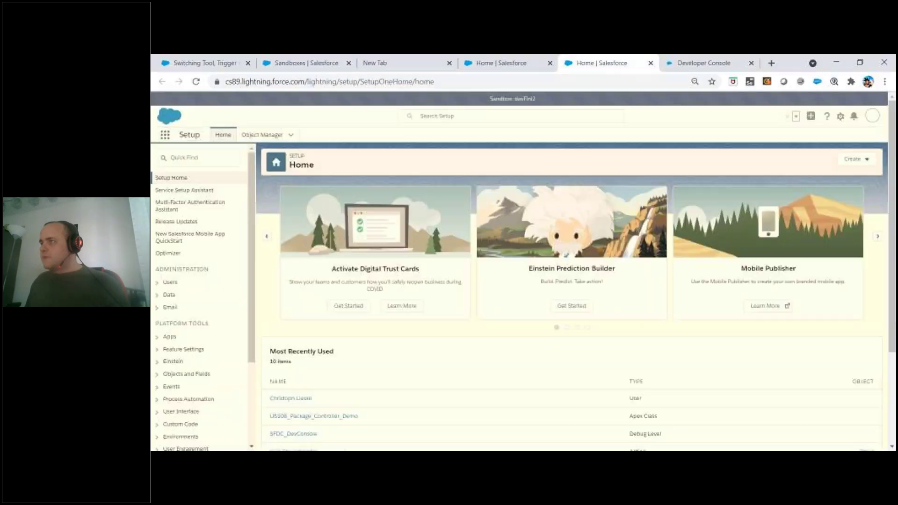
{"action": "left_click", "coordinate": [208, 157]}
{"action": "type", "text": "outb"}
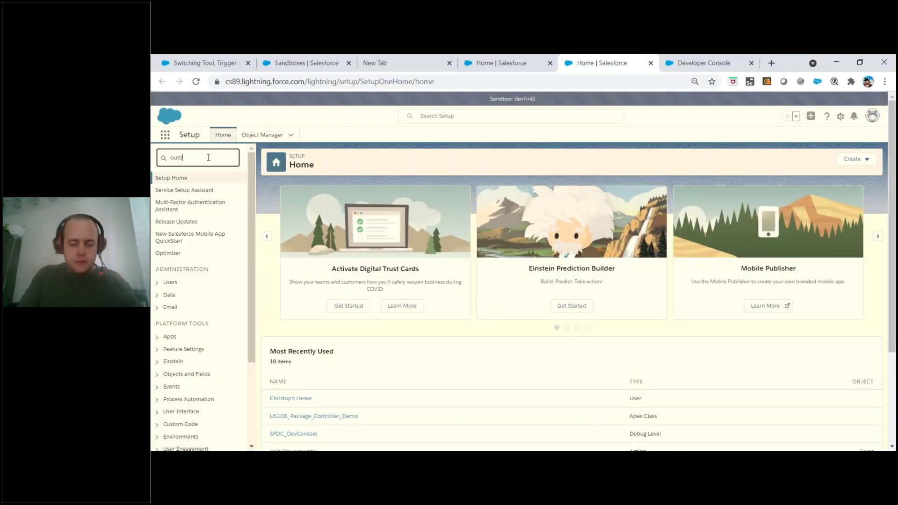
{"action": "left_click", "coordinate": [222, 248]}
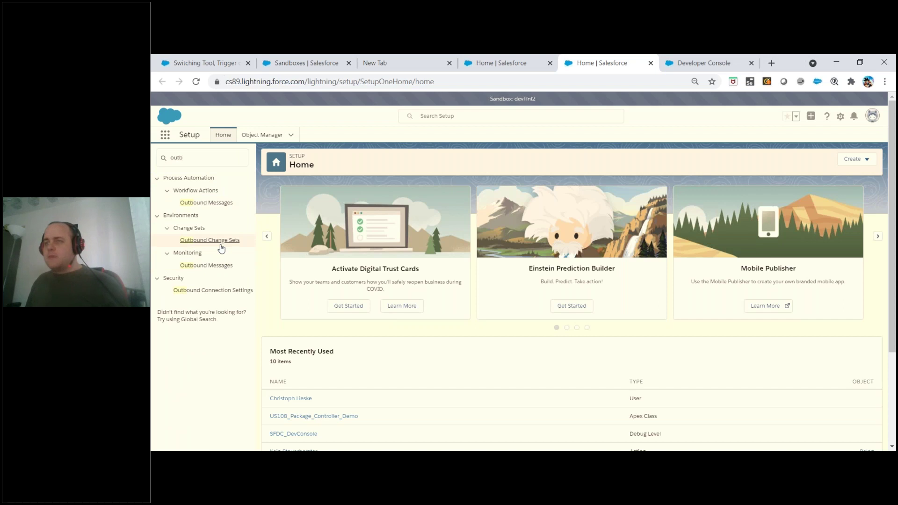
{"action": "left_click", "coordinate": [201, 62]}
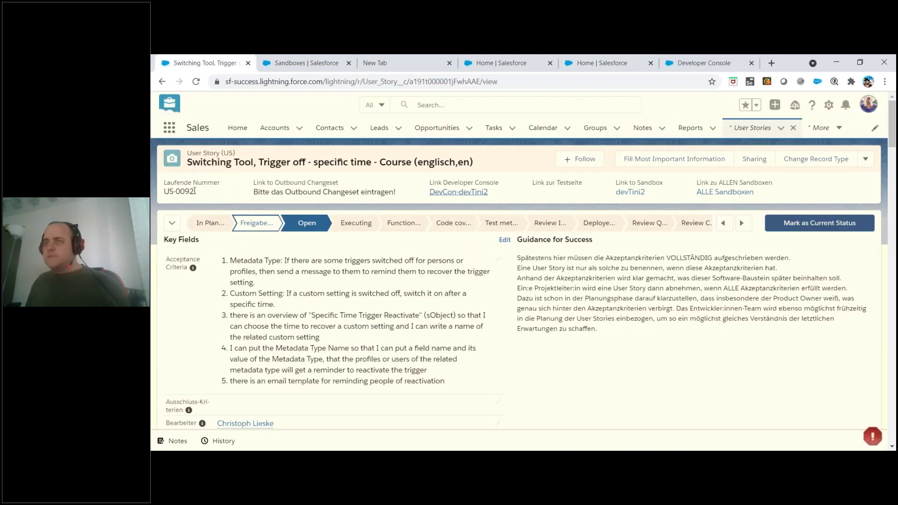
{"action": "left_click", "coordinate": [597, 65]}
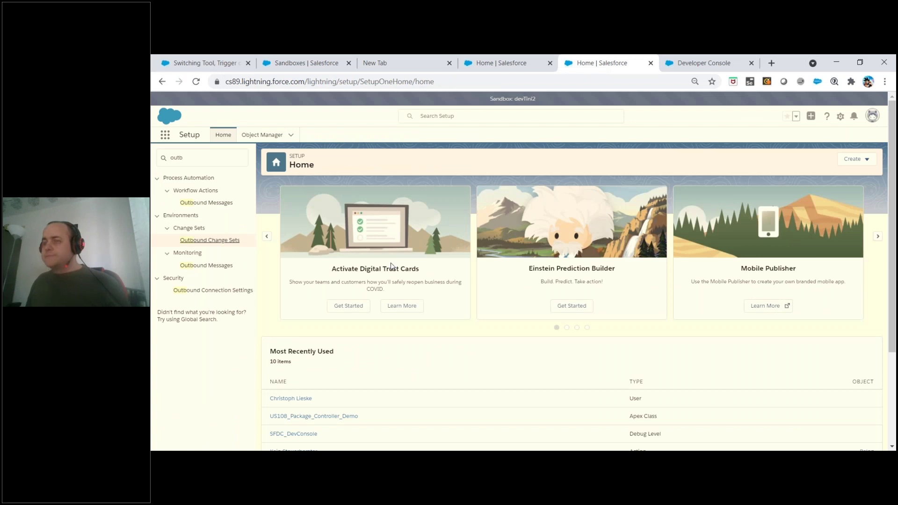
{"action": "left_click", "coordinate": [221, 242]}
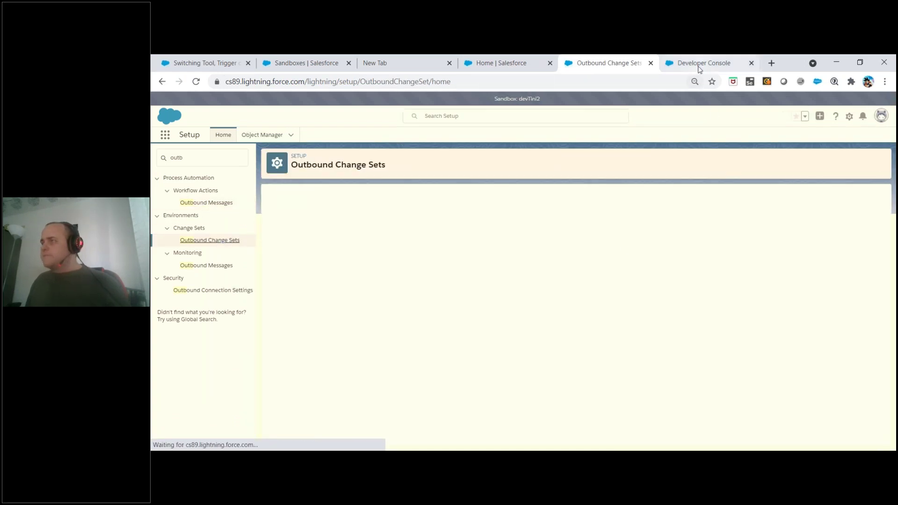
Close all open code files in the devTini2 Developer Console
{"action": "left_click", "coordinate": [699, 68]}
{"action": "right_click", "coordinate": [627, 118]}
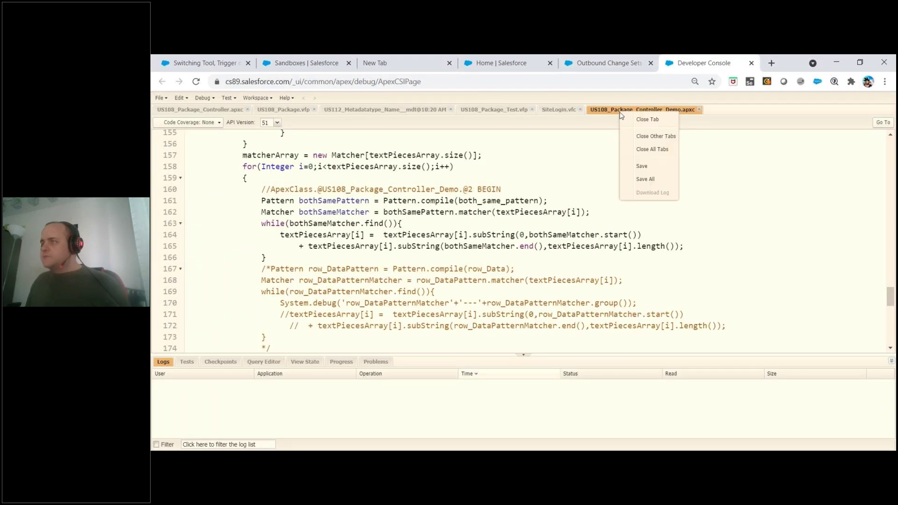
{"action": "left_click", "coordinate": [630, 151]}
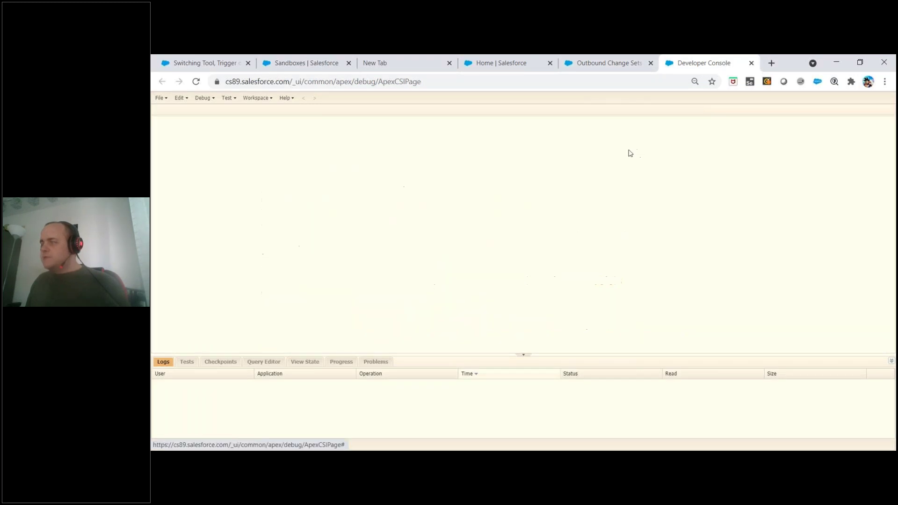
Create and save a new outbound change set named 2021-05-22-MAI-US0092 in the devTini2 sandbox
{"action": "left_click", "coordinate": [606, 68]}
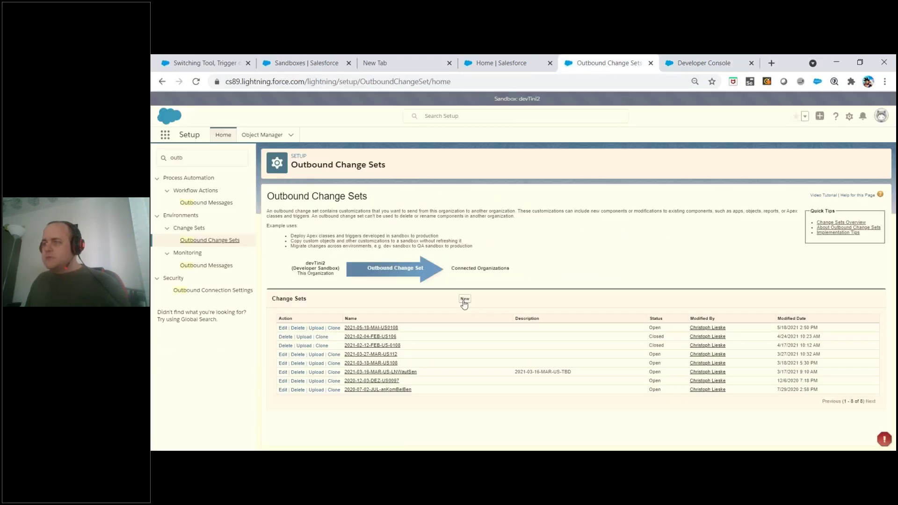
{"action": "left_click", "coordinate": [464, 302]}
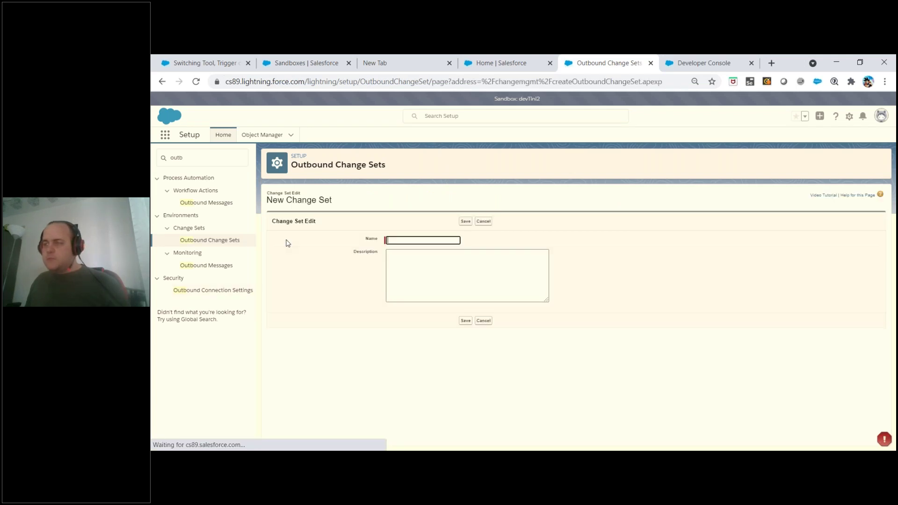
{"action": "type", "text": "2021"}
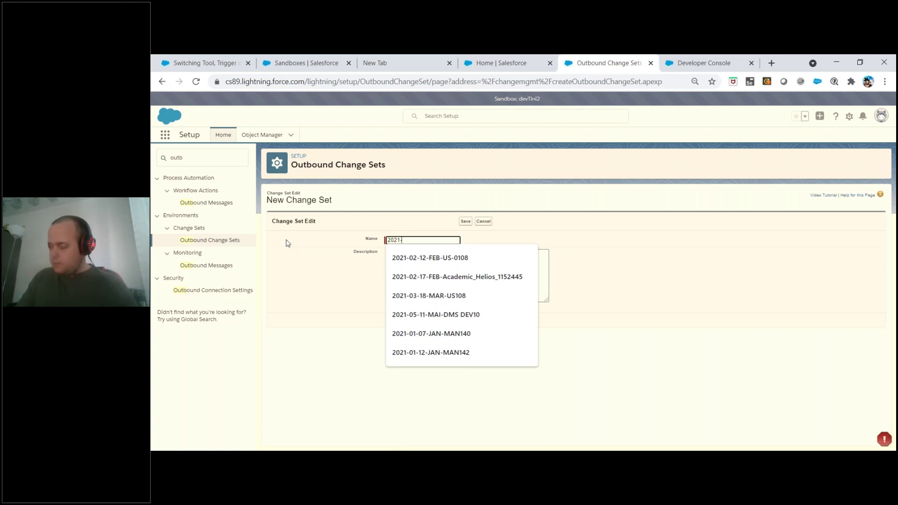
{"action": "type", "text": "-05-22-MAI-"}
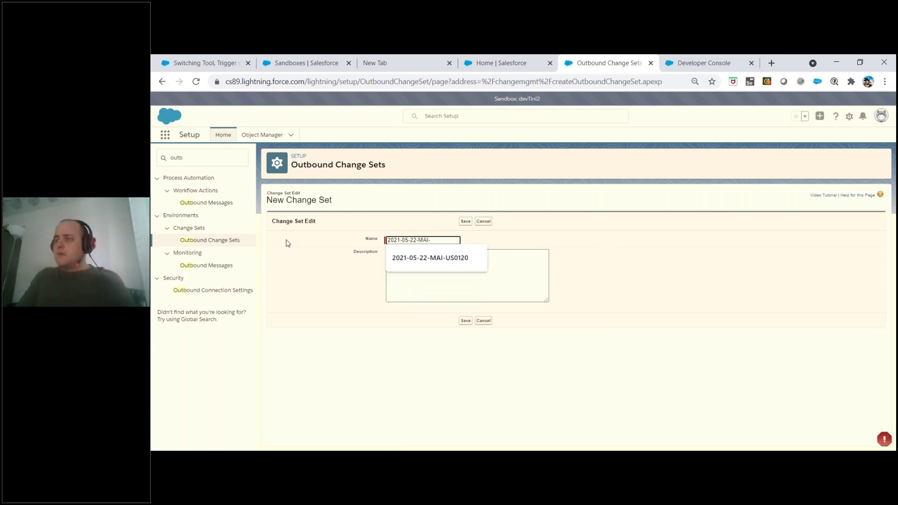
{"action": "type", "text": "US0092"}
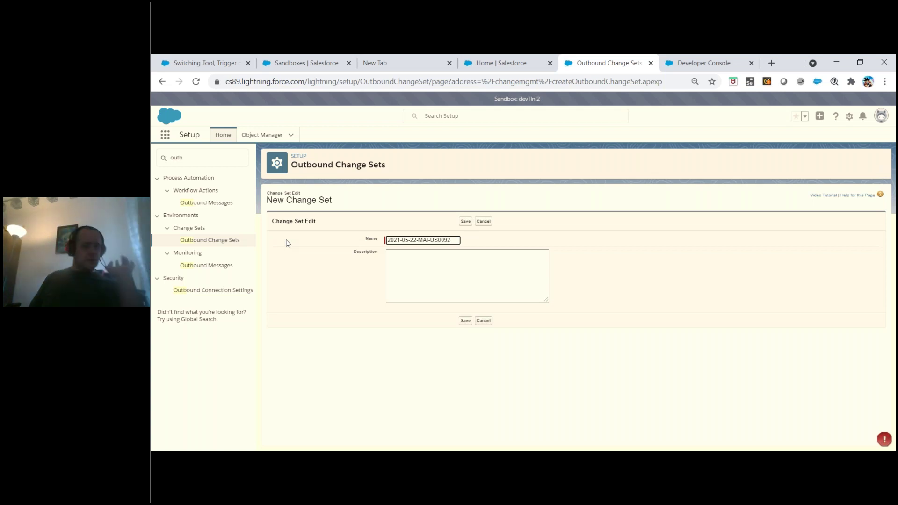
{"action": "left_click", "coordinate": [465, 222]}
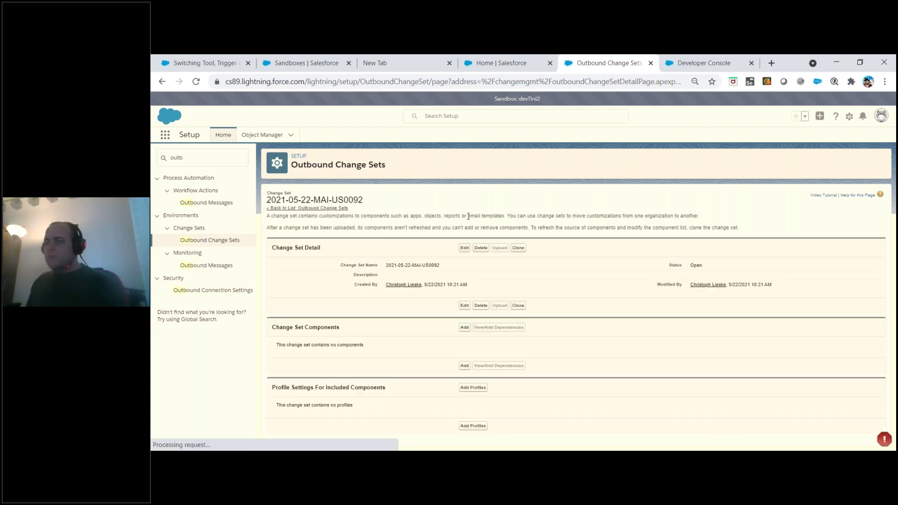
Copy the web address of the new change set's detail page and return to the Switching Tool user story
{"action": "left_click", "coordinate": [308, 82]}
{"action": "right_click", "coordinate": [303, 83]}
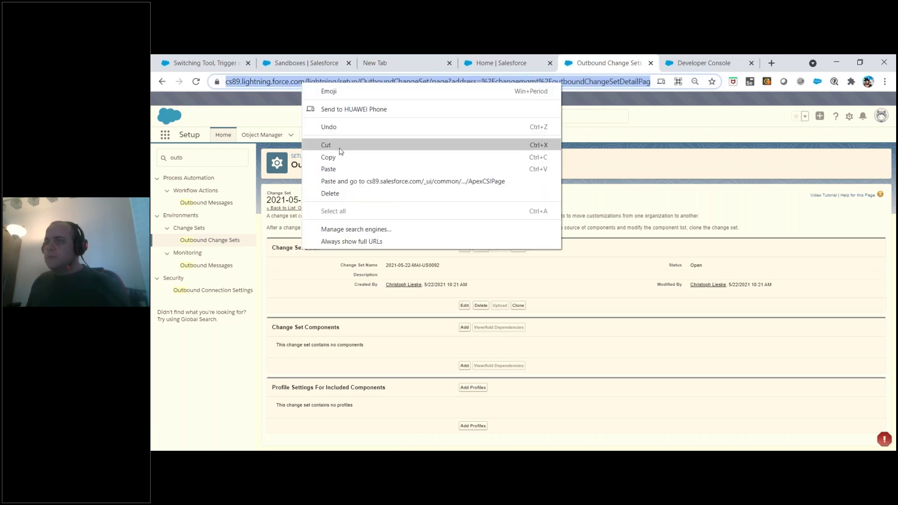
{"action": "left_click", "coordinate": [341, 154]}
{"action": "left_click", "coordinate": [206, 63]}
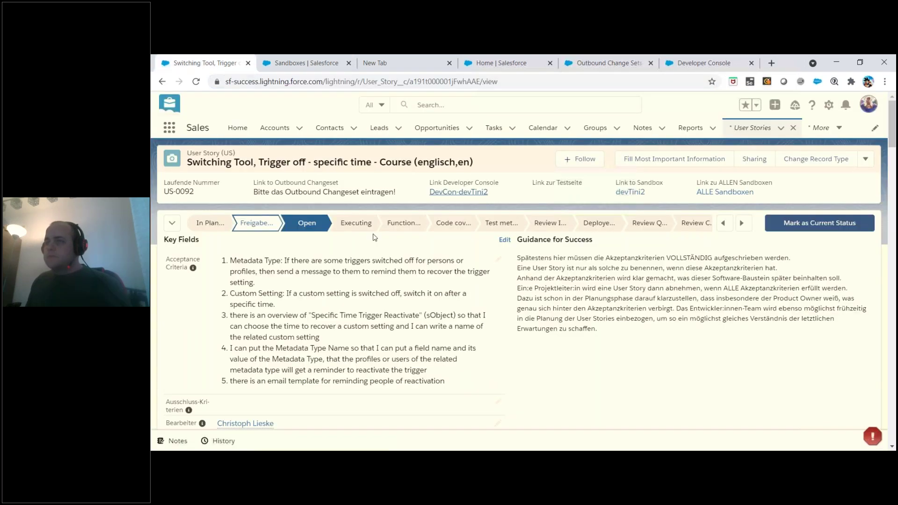
Check the key fields of the user story's Open stage and mark Executing as the current status
{"action": "scroll", "coordinate": [460, 271], "scroll_direction": "down", "scroll_amount": 3}
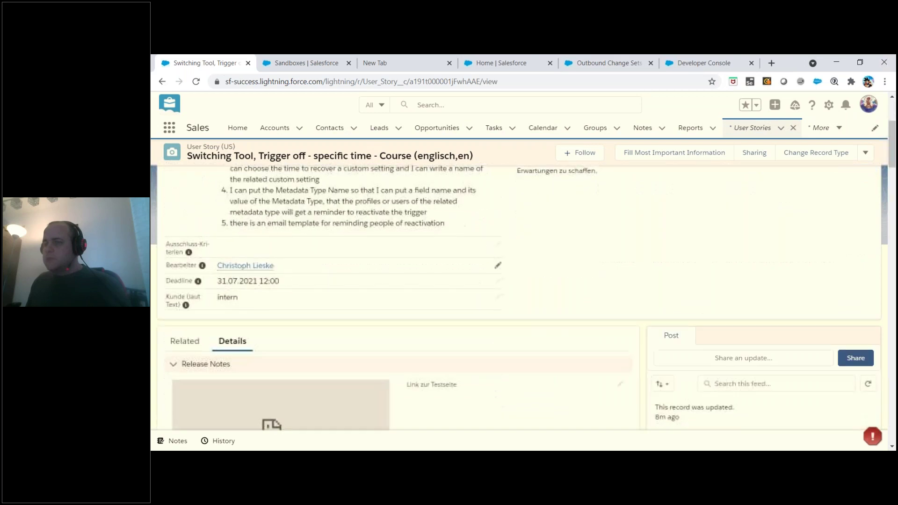
{"action": "scroll", "coordinate": [460, 280], "scroll_direction": "up", "scroll_amount": 3}
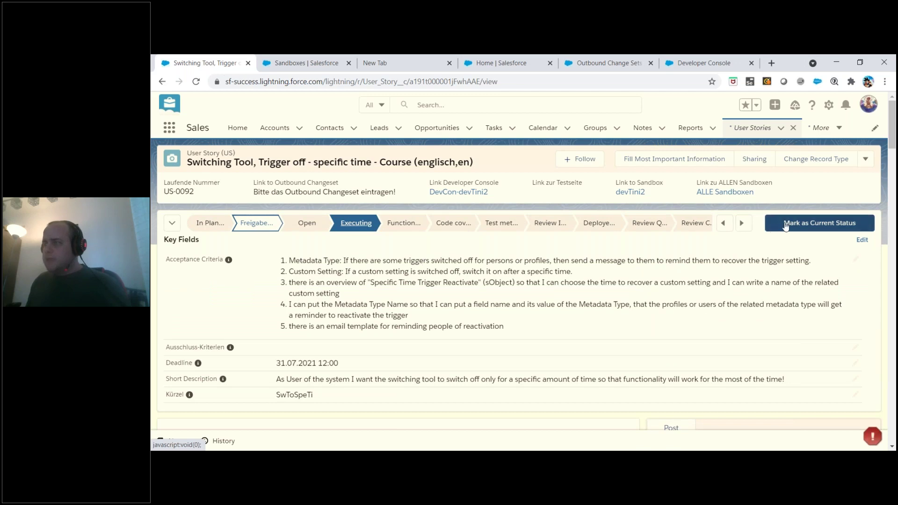
{"action": "left_click", "coordinate": [326, 228]}
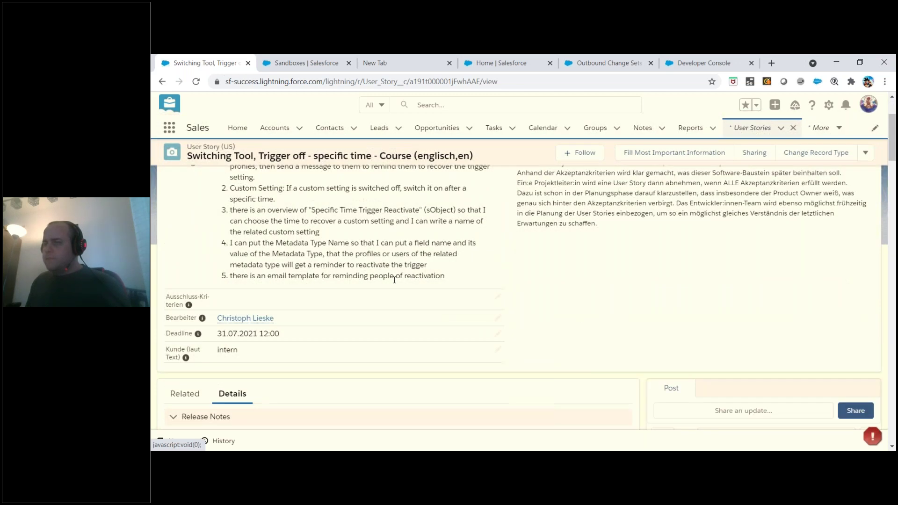
{"action": "left_click", "coordinate": [355, 224]}
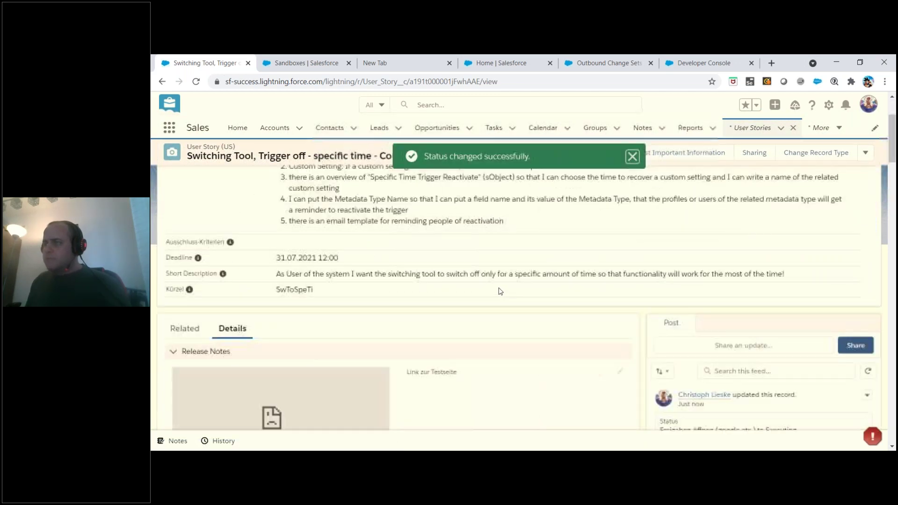
Paste the change set address into the user story's Outbound Changeset field in Muss-Felder and save the record
{"action": "scroll", "coordinate": [497, 289], "scroll_direction": "down", "scroll_amount": 10}
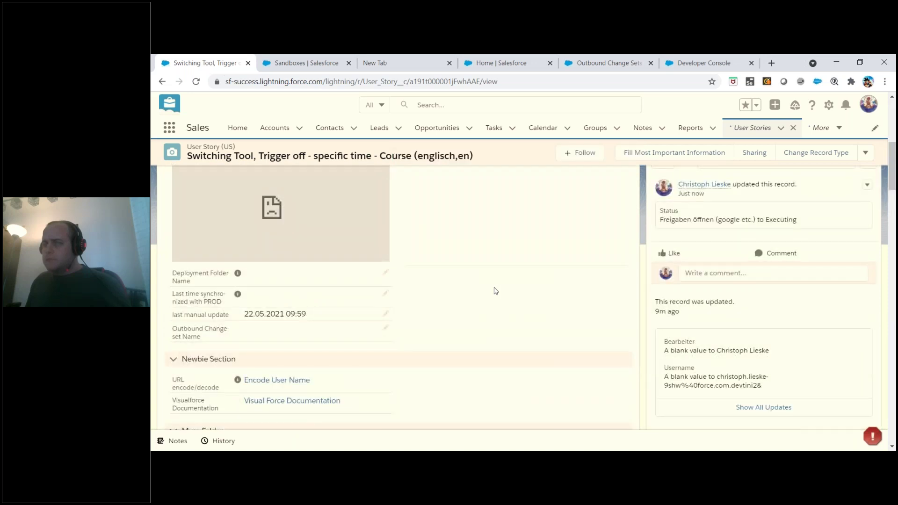
{"action": "scroll", "coordinate": [496, 291], "scroll_direction": "down", "scroll_amount": 5}
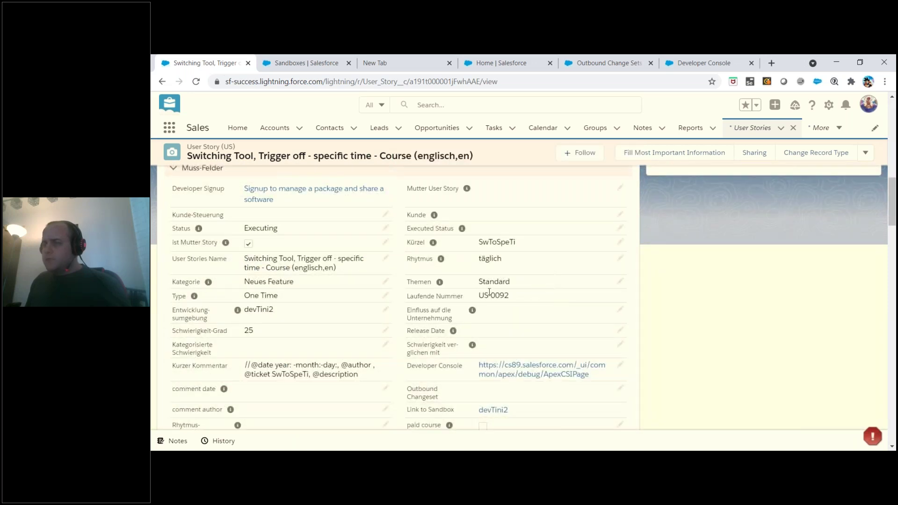
{"action": "scroll", "coordinate": [489, 292], "scroll_direction": "down", "scroll_amount": 2}
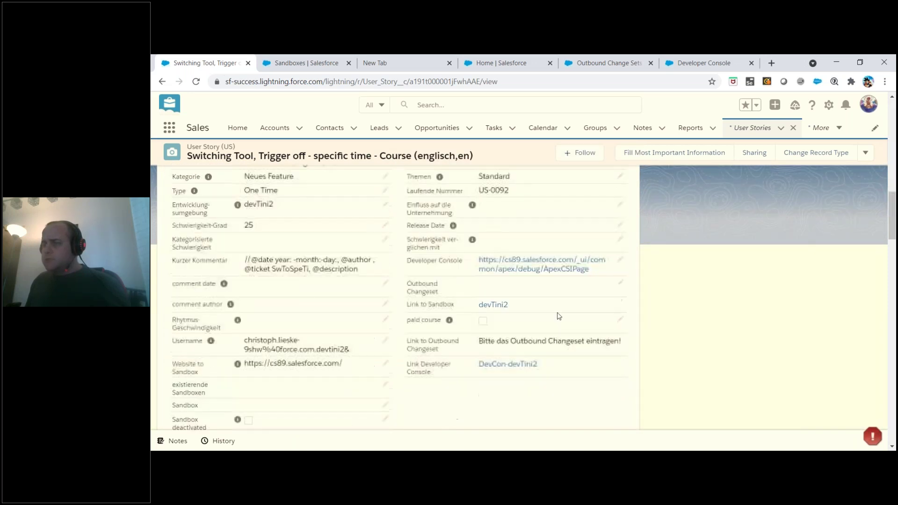
{"action": "double_click", "coordinate": [485, 297]}
{"action": "right_click", "coordinate": [493, 274]}
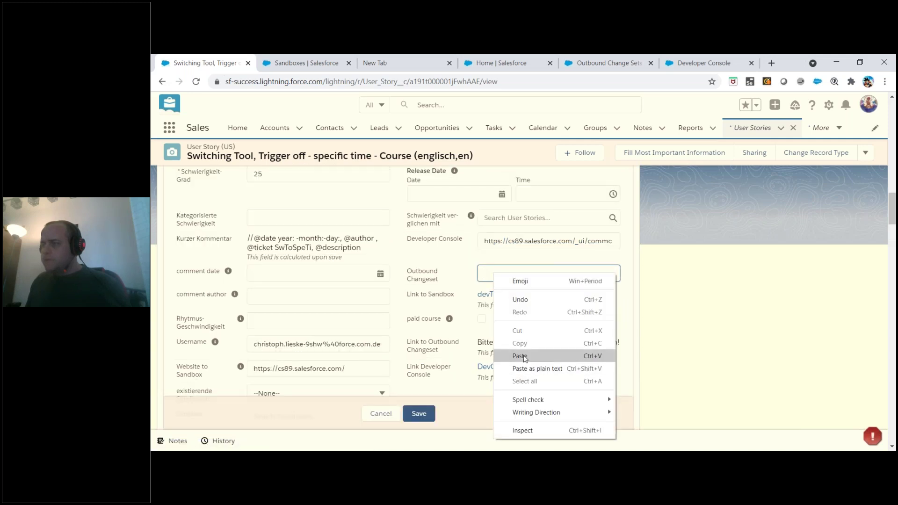
{"action": "left_click", "coordinate": [519, 356]}
{"action": "left_click", "coordinate": [418, 414]}
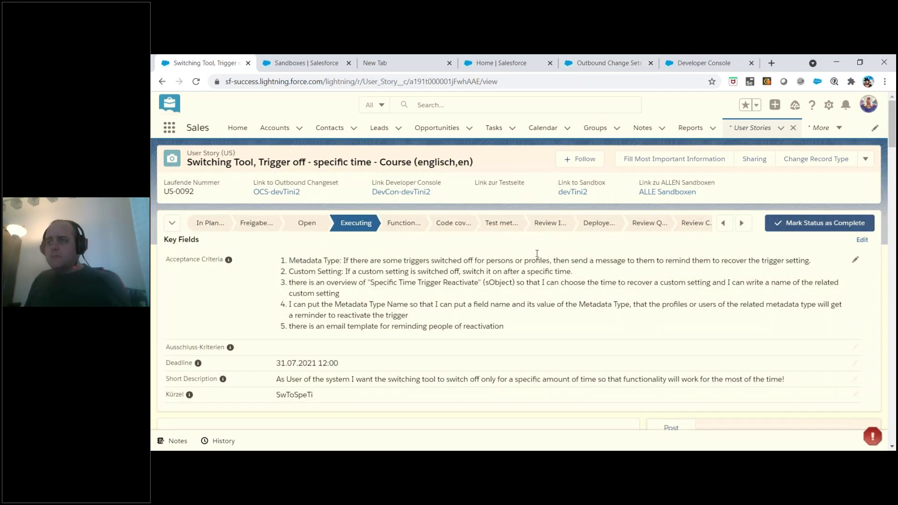
View the new change set's page in the sandbox and switch to the sandbox's home page
{"action": "left_click", "coordinate": [596, 62]}
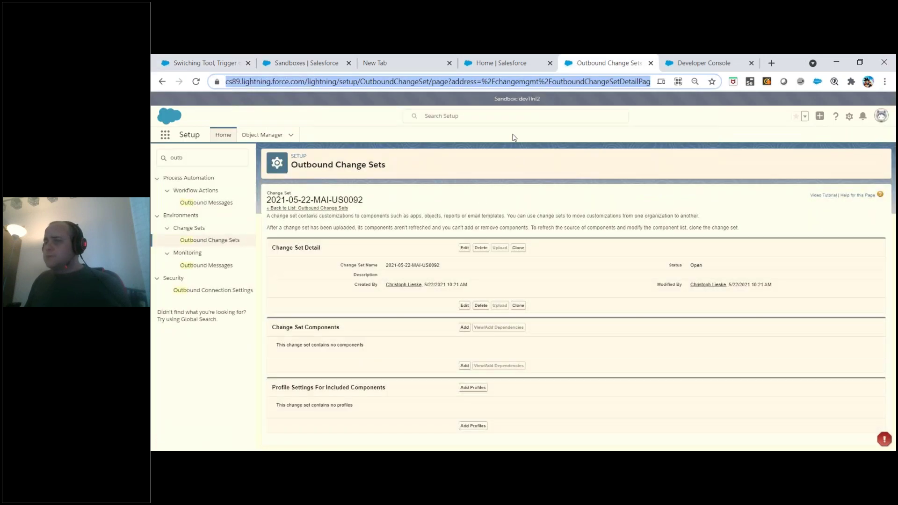
{"action": "left_click", "coordinate": [542, 68]}
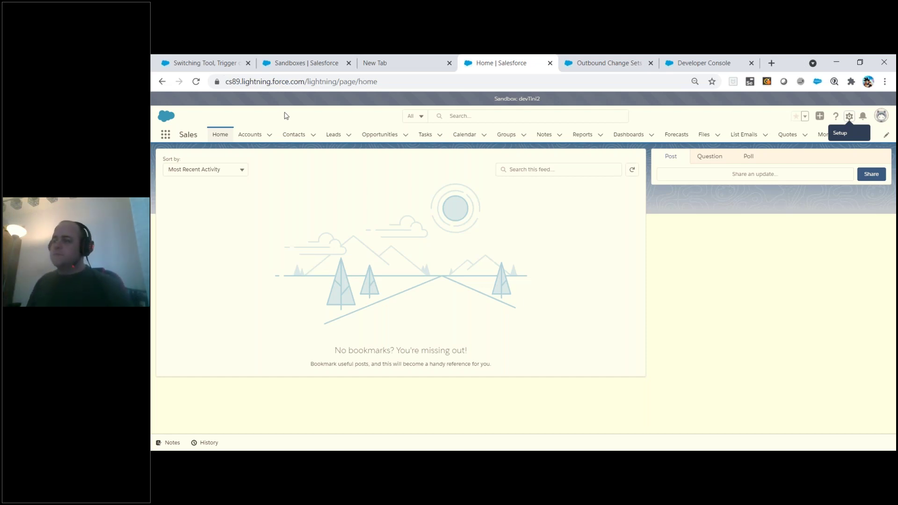
Find Custom Metadata Types in the sandbox setup, open it in a separate tab beside the home page and look through the list
{"action": "left_click", "coordinate": [608, 63]}
{"action": "double_click", "coordinate": [187, 150]}
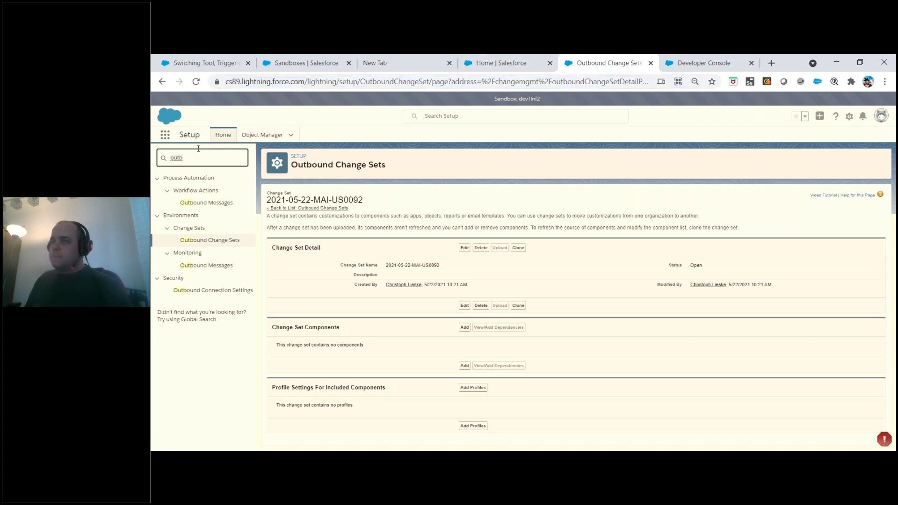
{"action": "type", "text": "metada"}
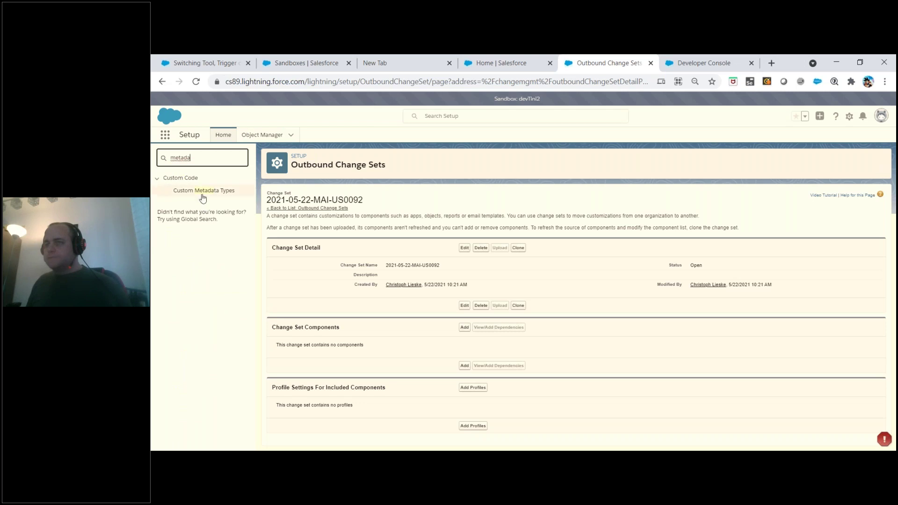
{"action": "right_click", "coordinate": [202, 198]}
{"action": "right_click", "coordinate": [205, 191]}
{"action": "left_click", "coordinate": [222, 197]}
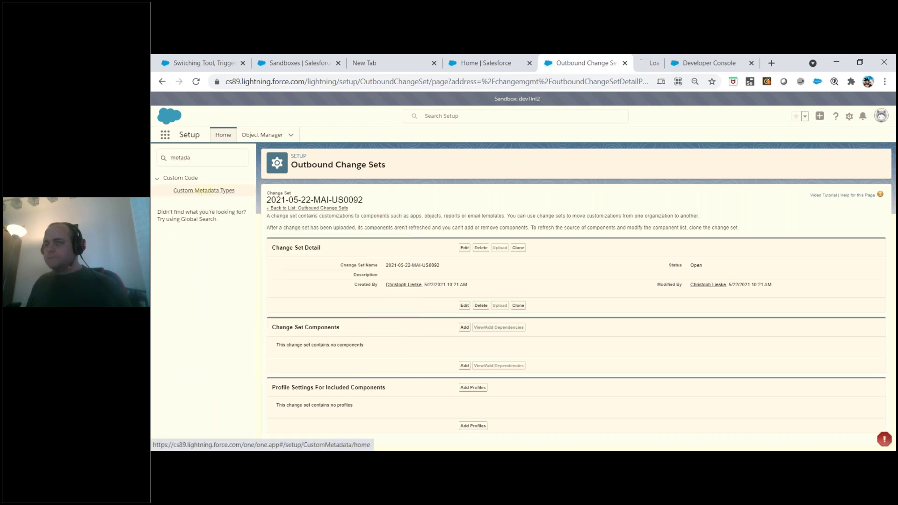
{"action": "left_click_drag", "start_coordinate": [652, 63], "coordinate": [517, 62]}
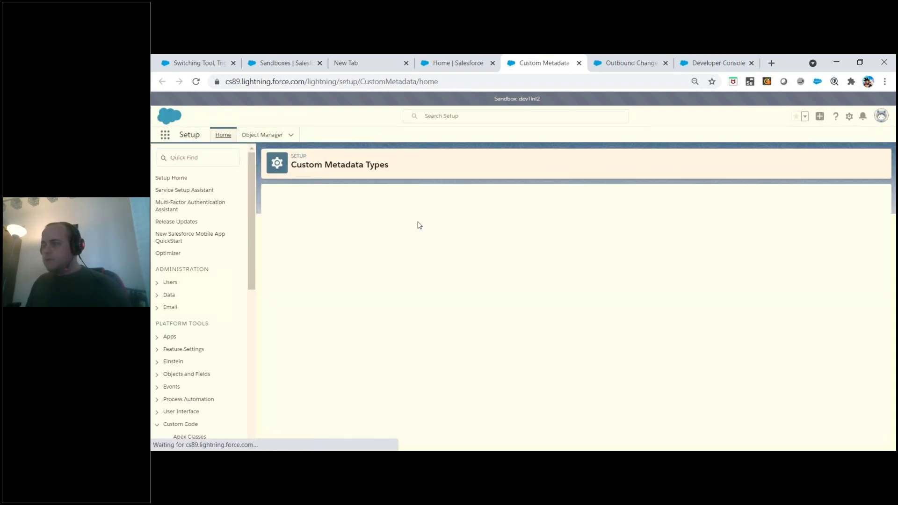
{"action": "scroll", "coordinate": [430, 283], "scroll_direction": "down", "scroll_amount": 2}
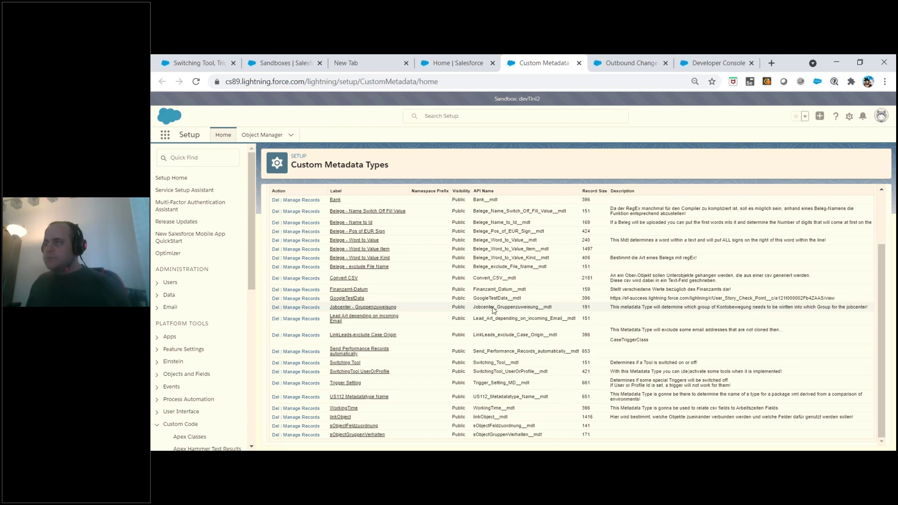
Read the acceptance criteria of the Switching Tool user story, covering metadata type, custom setting and the sObject overview
{"action": "left_click", "coordinate": [197, 62]}
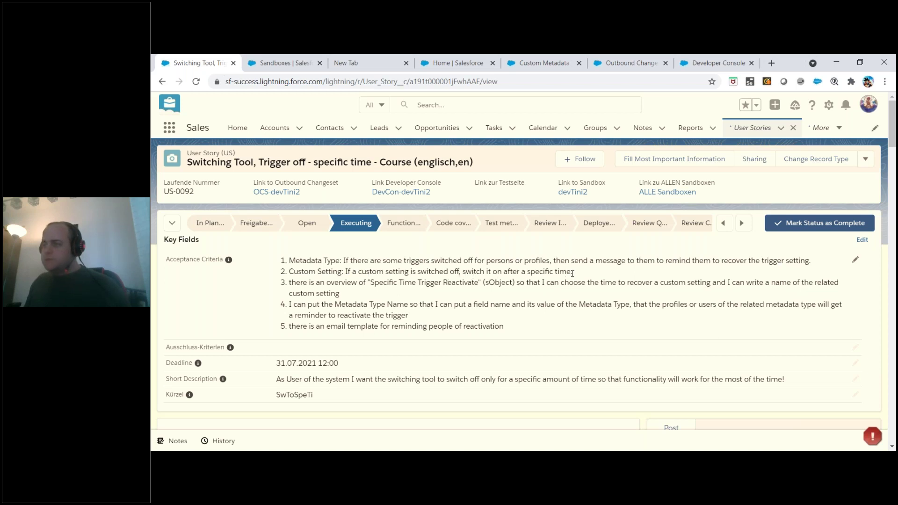
{"action": "left_click_drag", "start_coordinate": [573, 274], "coordinate": [272, 256]}
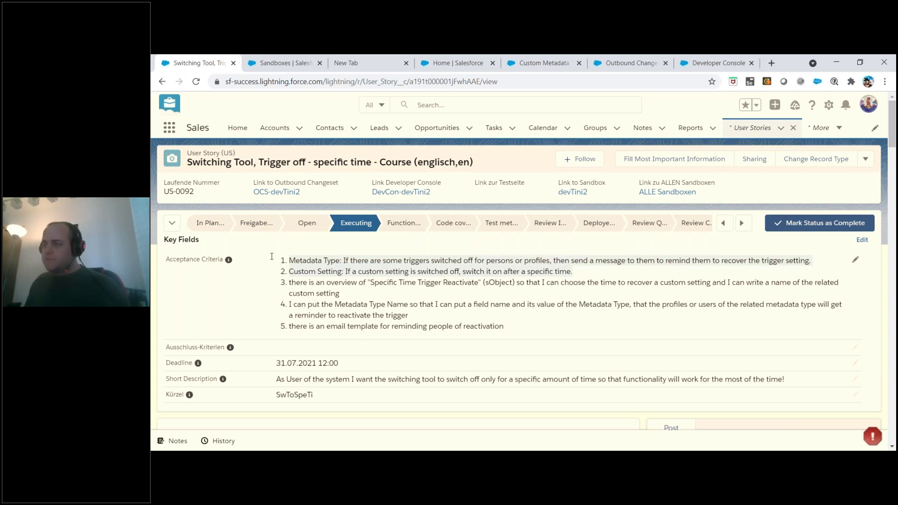
{"action": "left_click", "coordinate": [335, 276]}
{"action": "left_click_drag", "start_coordinate": [296, 283], "coordinate": [352, 296]}
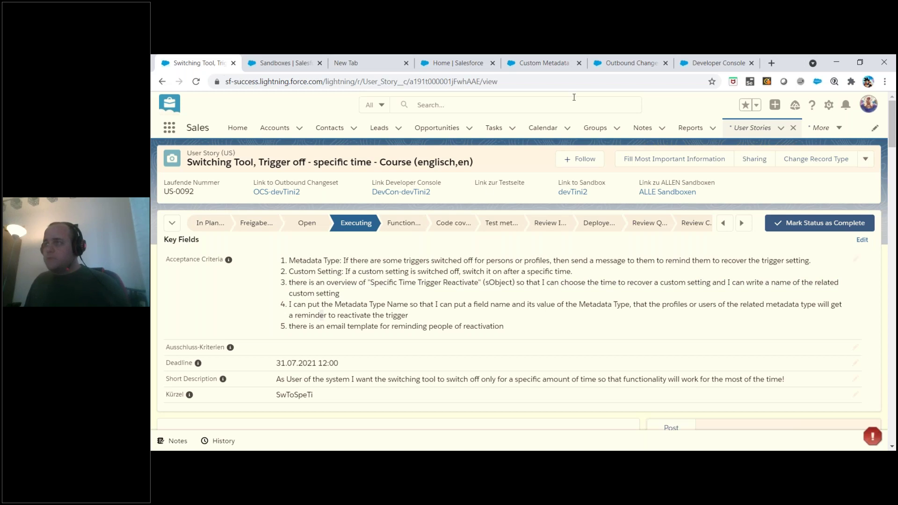
Start a new custom object from the Object Manager of the devTini2 sandbox
{"action": "left_click", "coordinate": [458, 68]}
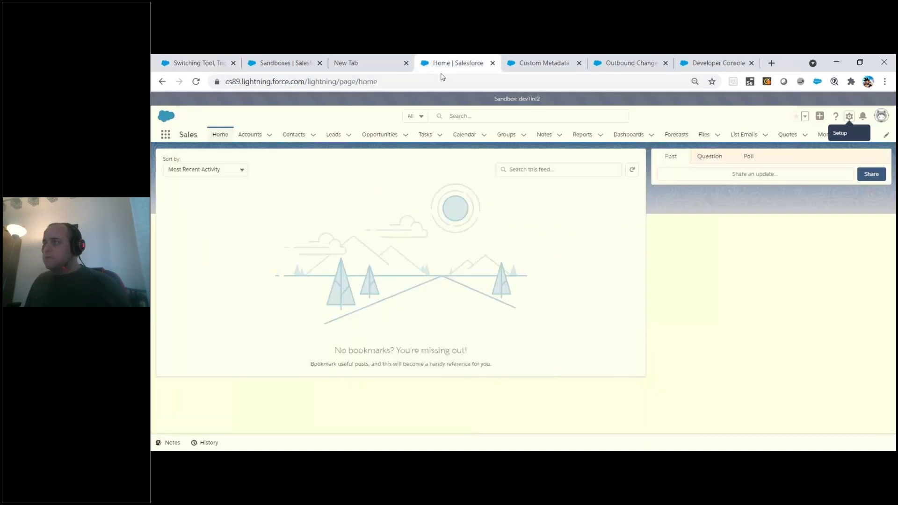
{"action": "left_click", "coordinate": [531, 70]}
{"action": "left_click", "coordinate": [281, 135]}
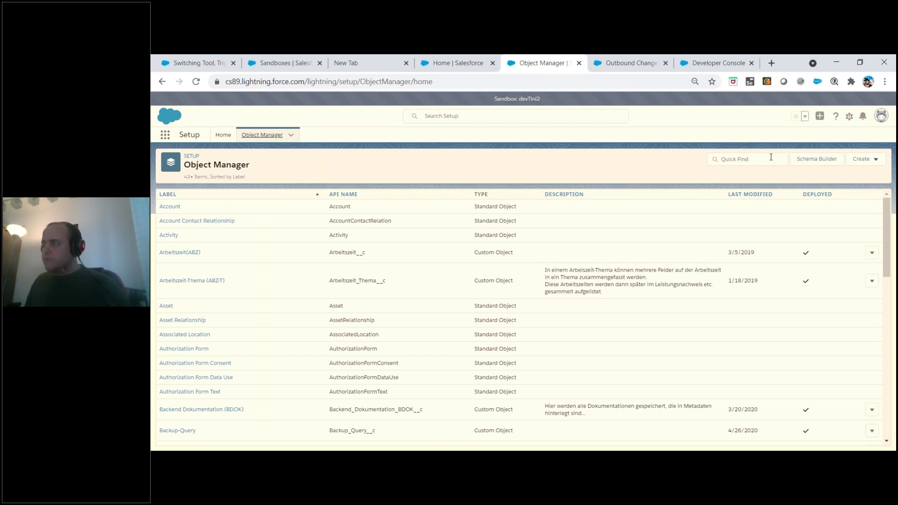
{"action": "left_click", "coordinate": [851, 164]}
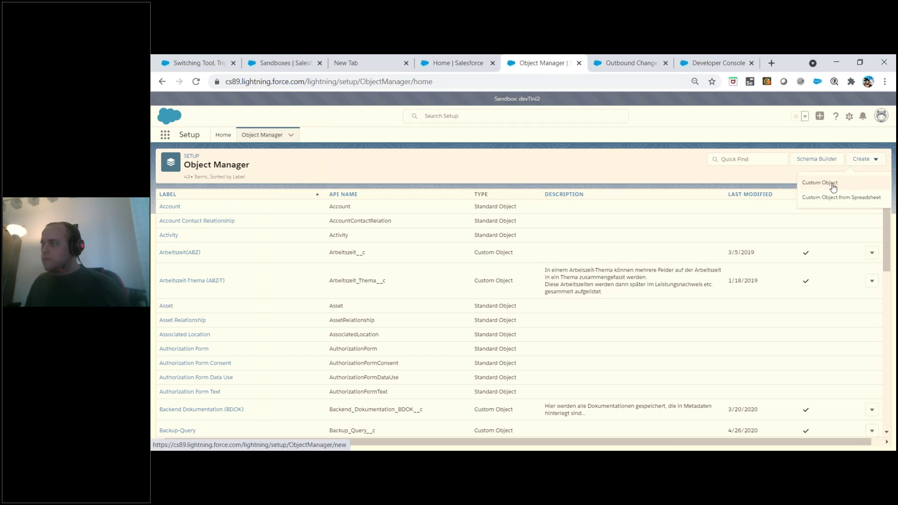
{"action": "left_click", "coordinate": [832, 183]}
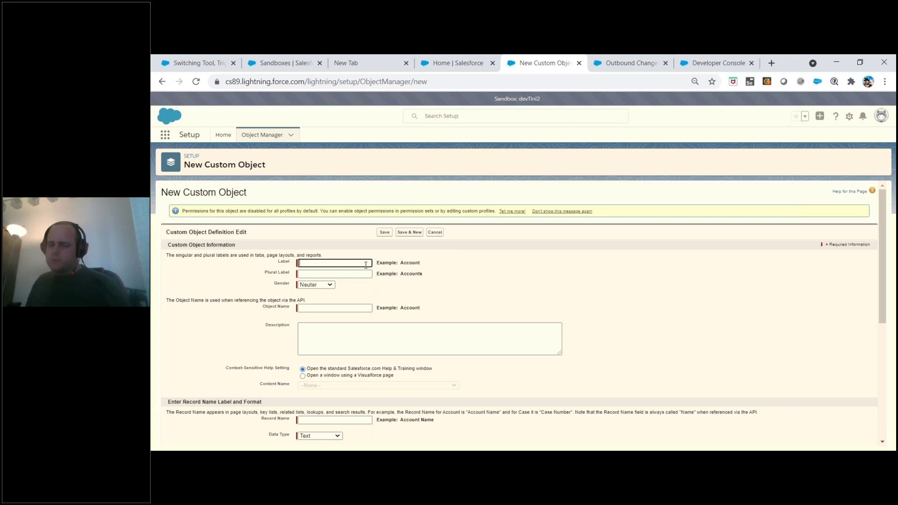
Copy the sObject name "Specific Time Trigger Reactivate" from the user story's acceptance criteria and return to the new custom object form
{"action": "key", "text": "ctrl+1"}
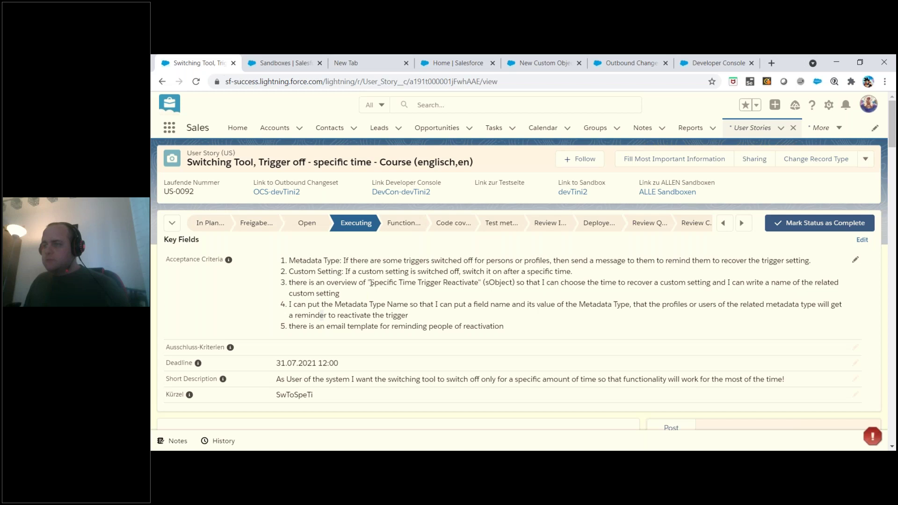
{"action": "left_click_drag", "start_coordinate": [371, 283], "coordinate": [482, 286]}
{"action": "key", "text": "ctrl+c"}
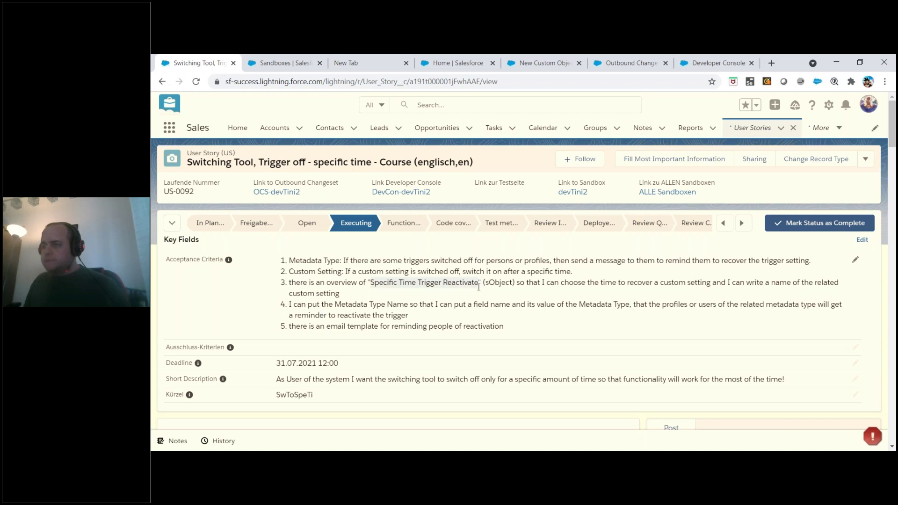
{"action": "right_click", "coordinate": [458, 285]}
{"action": "left_click", "coordinate": [472, 292]}
{"action": "key", "text": "ctrl+5"}
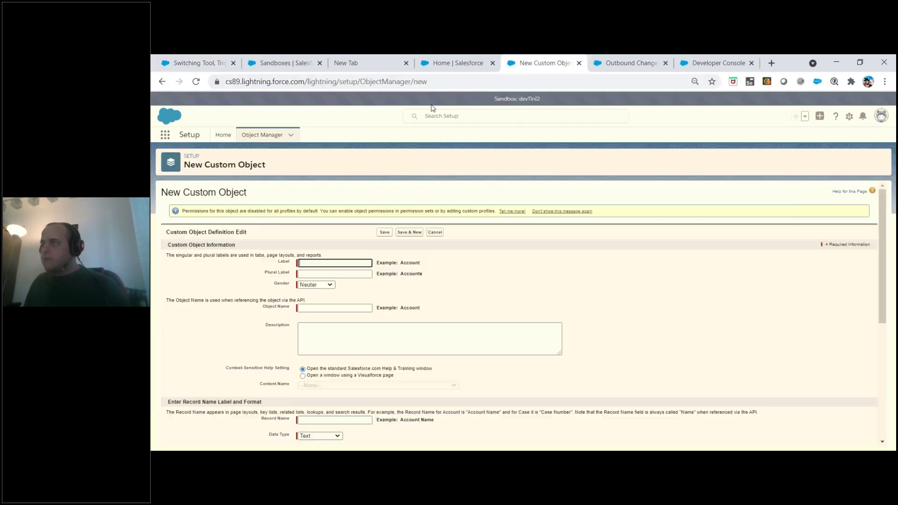
Fill in both the label and the plural label of the new custom object with the copied "Specific Time Trigger Reactivate"
{"action": "right_click", "coordinate": [323, 264]}
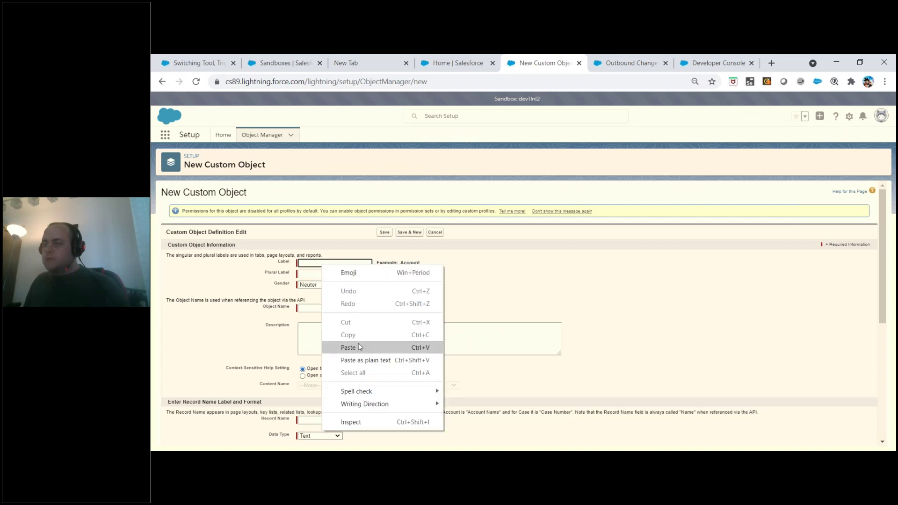
{"action": "left_click", "coordinate": [360, 347]}
{"action": "left_click", "coordinate": [355, 275]}
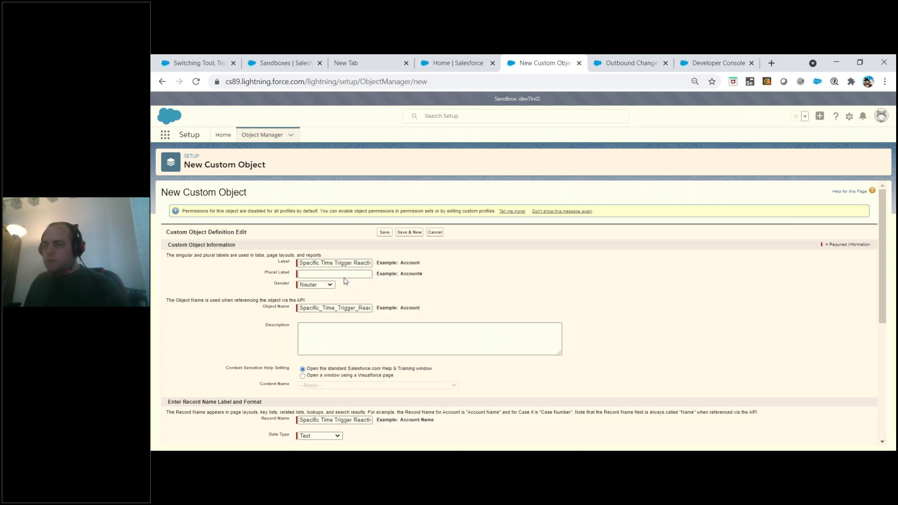
{"action": "right_click", "coordinate": [345, 277]}
{"action": "left_click", "coordinate": [370, 361]}
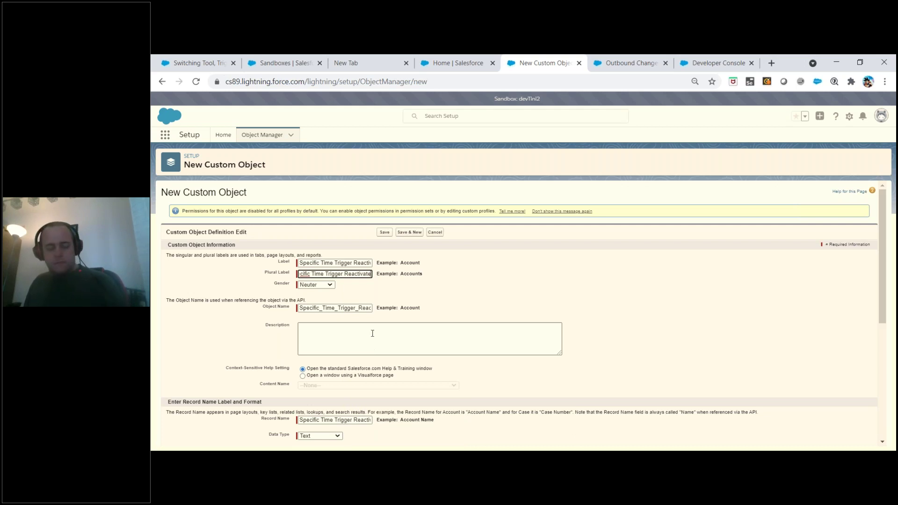
{"action": "left_click", "coordinate": [519, 288]}
{"action": "scroll", "coordinate": [518, 288], "scroll_direction": "down", "scroll_amount": 1}
{"action": "left_click", "coordinate": [347, 286]}
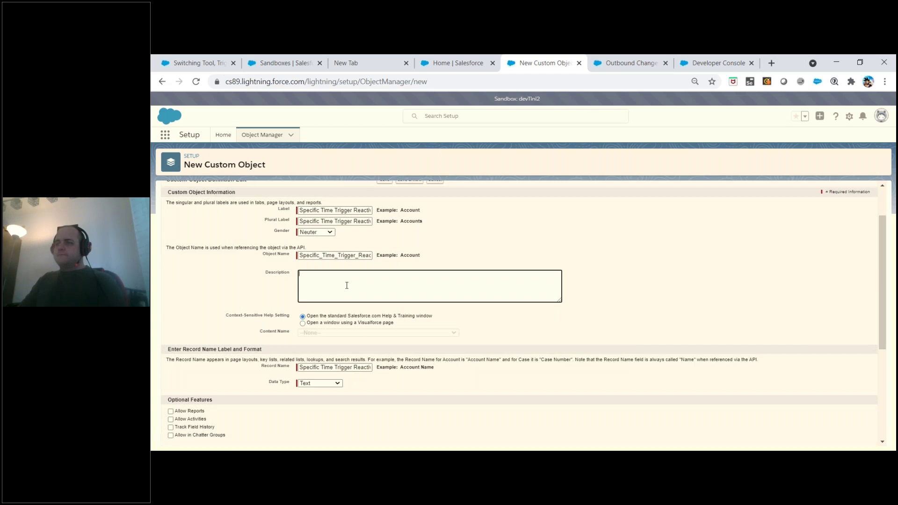
{"action": "type", "text": "Sepe"}
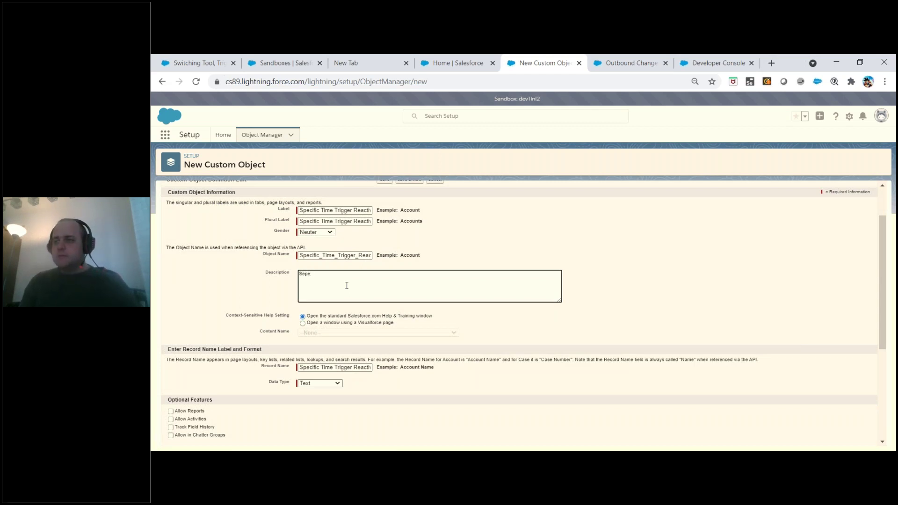
{"action": "key", "text": "BackSpace"}
{"action": "type", "text": "pecific Tome Ti"}
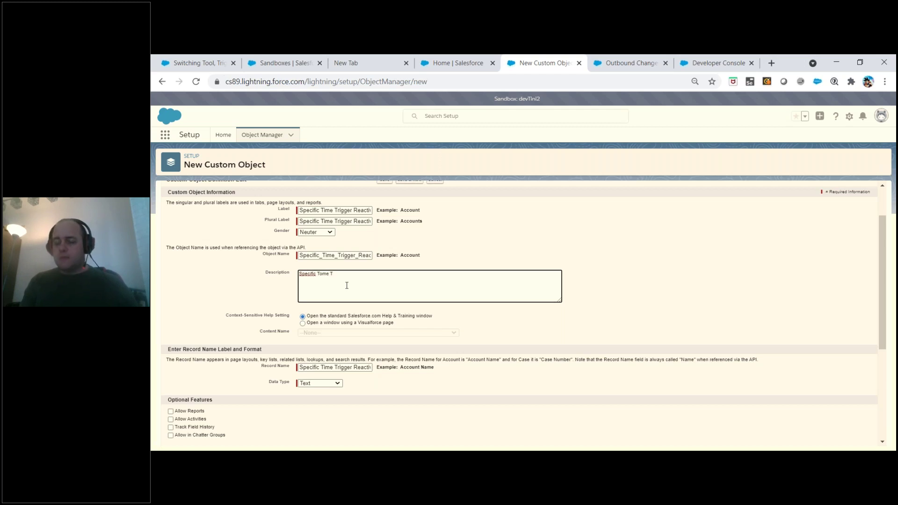
{"action": "key", "text": "ctrl+BackSpace"}
{"action": "key", "text": "ctrl+BackSpace"}
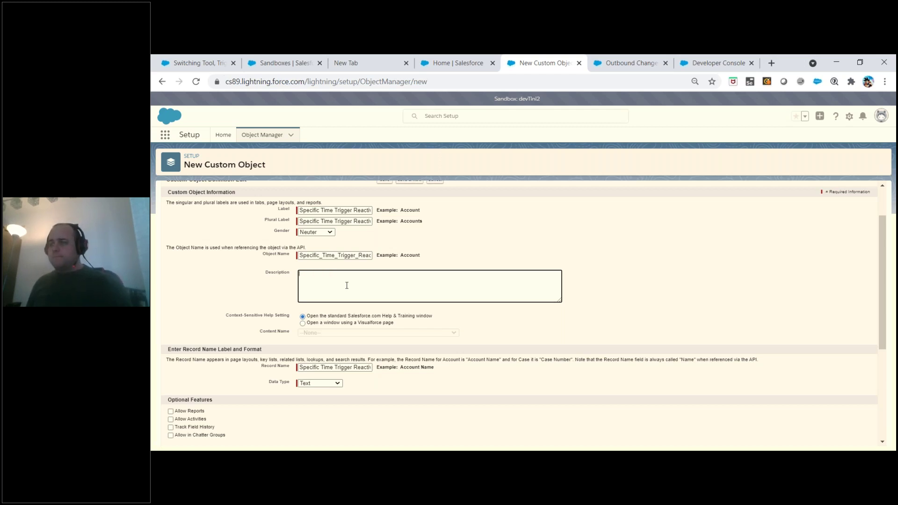
Enter "Specific Time Trigger Reactivate (US-0092)" as the object's description, copying the running number from the user story
{"action": "right_click", "coordinate": [346, 286]}
{"action": "left_click", "coordinate": [389, 200]}
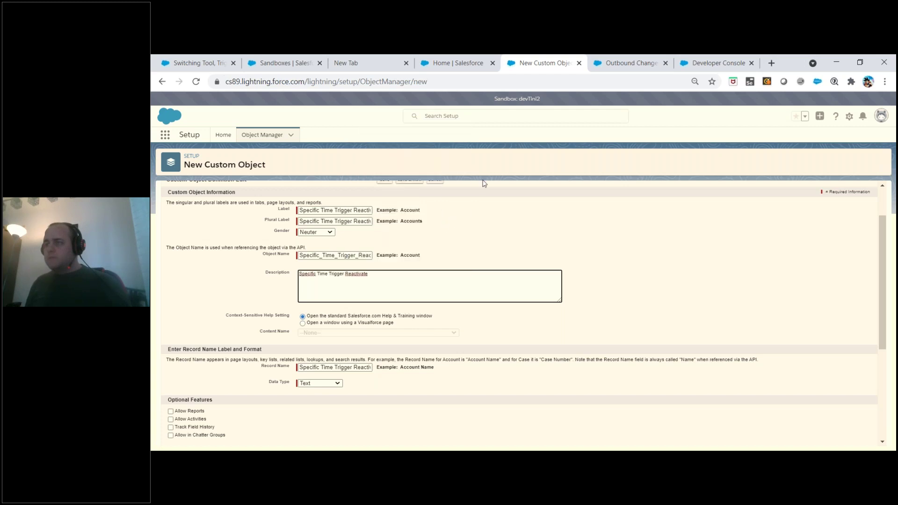
{"action": "left_click", "coordinate": [182, 65]}
{"action": "left_click", "coordinate": [209, 194]}
{"action": "right_click", "coordinate": [175, 193]}
{"action": "left_click", "coordinate": [197, 201]}
{"action": "left_click", "coordinate": [542, 62]}
{"action": "type", "text": "(v"}
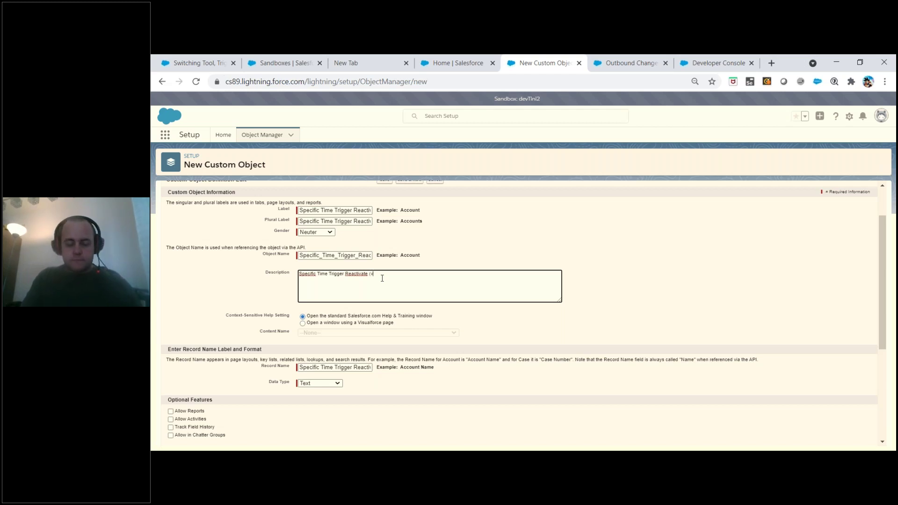
{"action": "key", "text": "ctrl+v"}
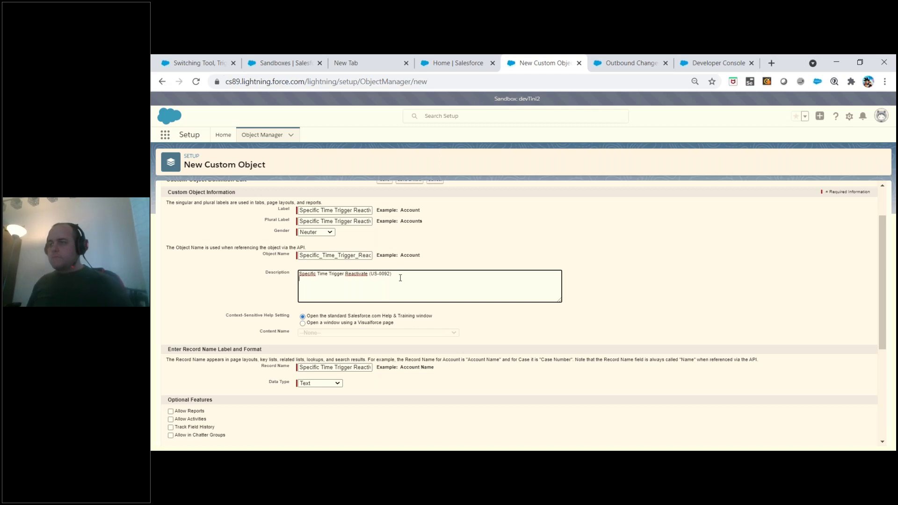
Close the sandbox home tab and extend the description with "is there to remind people that they should reactivate triggers for them and to reactivate custom settings automatically"
{"action": "left_click", "coordinate": [493, 63]}
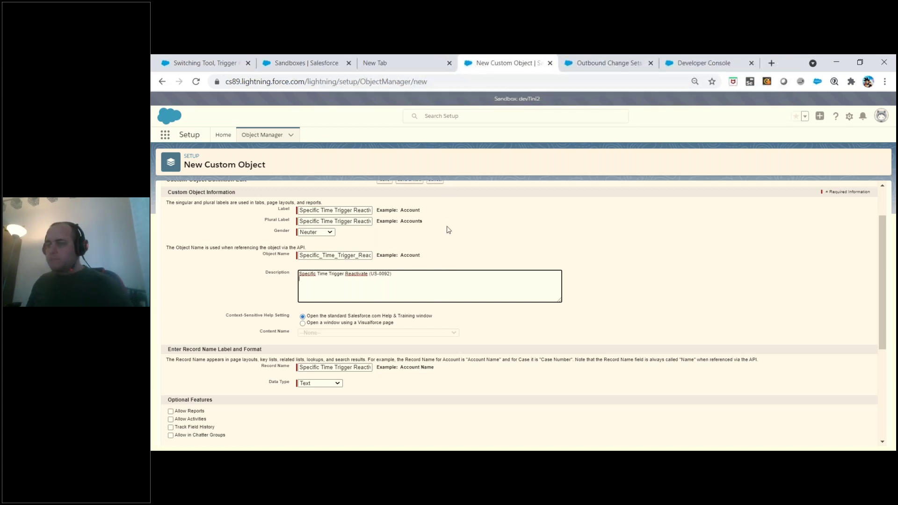
{"action": "key", "text": "Return"}
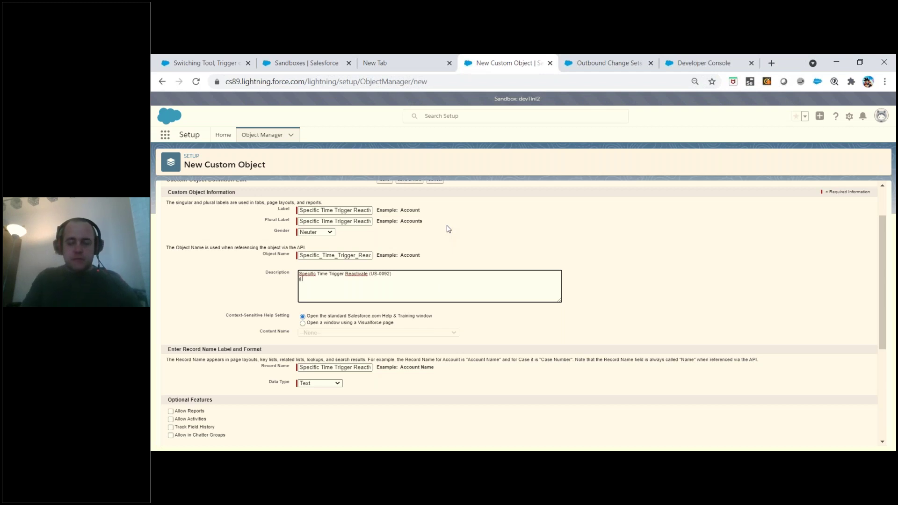
{"action": "type", "text": "is there to remind people that they s"}
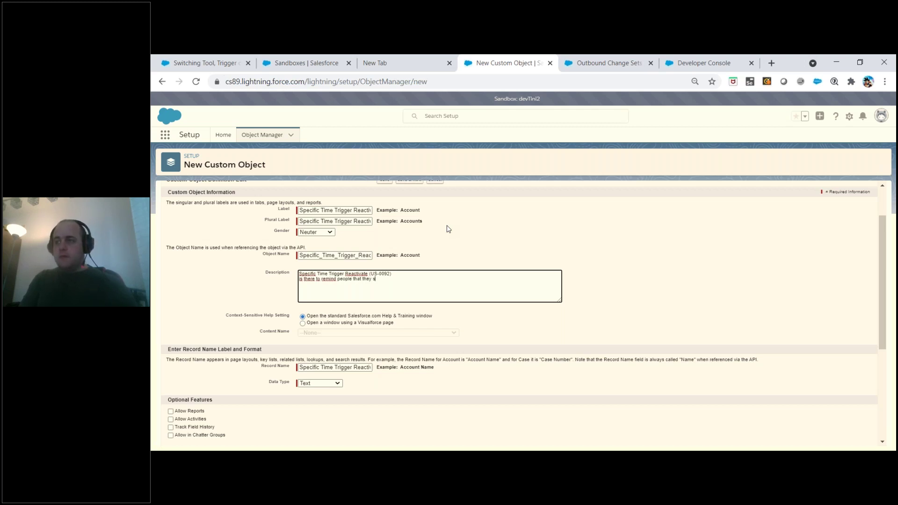
{"action": "type", "text": "hould reactivate triggers for them"}
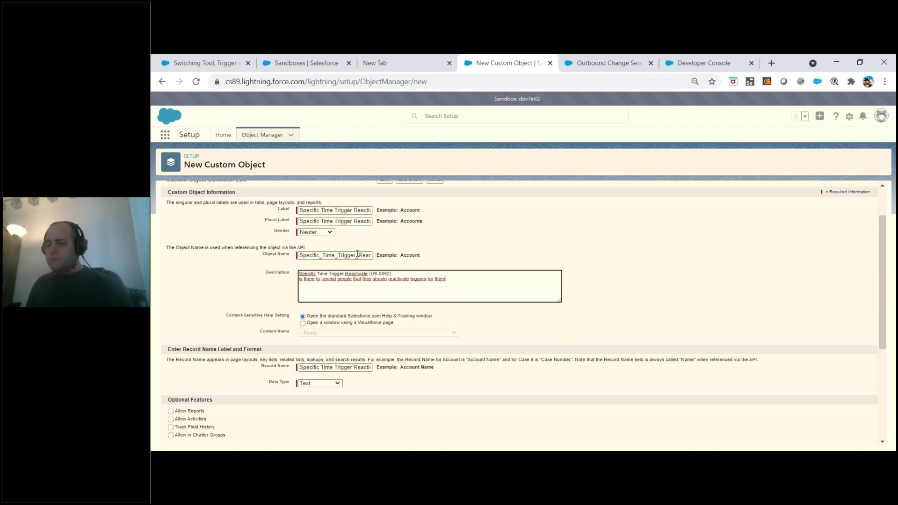
{"action": "type", "text": "to"}
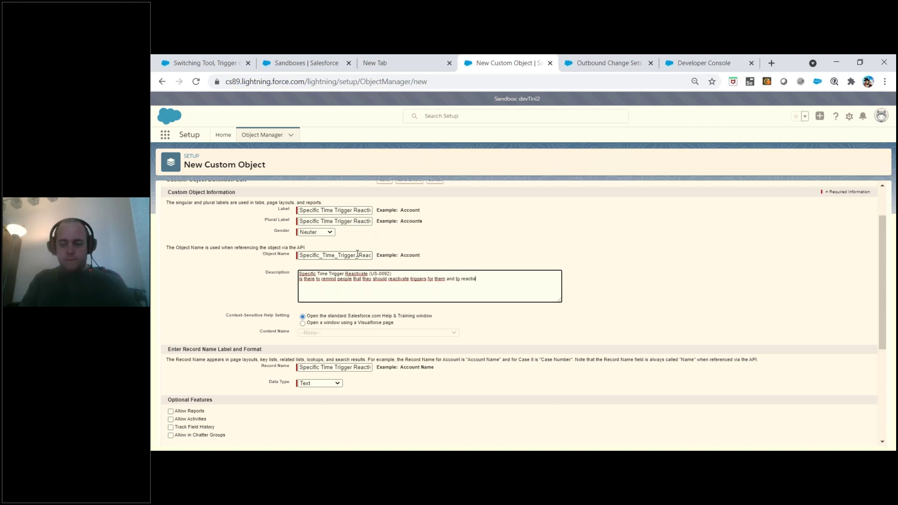
{"action": "type", "text": " reactivate custom"}
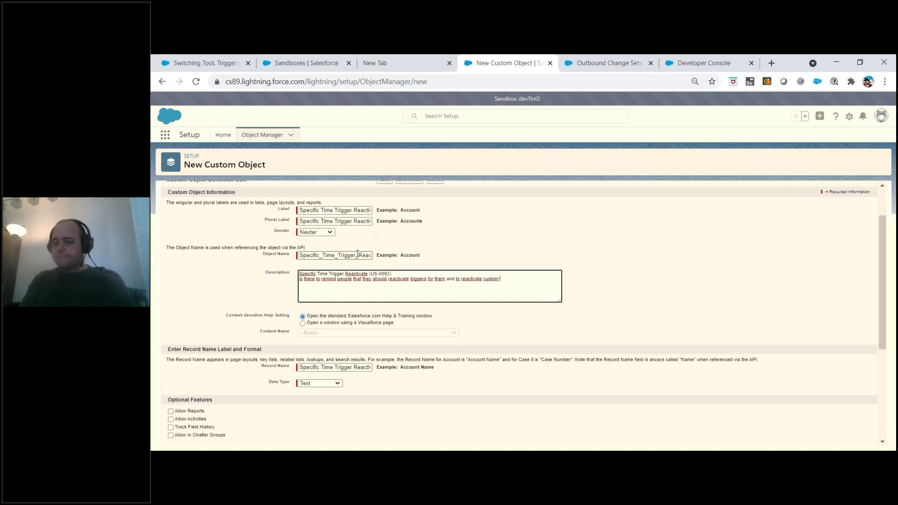
{"action": "type", "text": " settings automatically"}
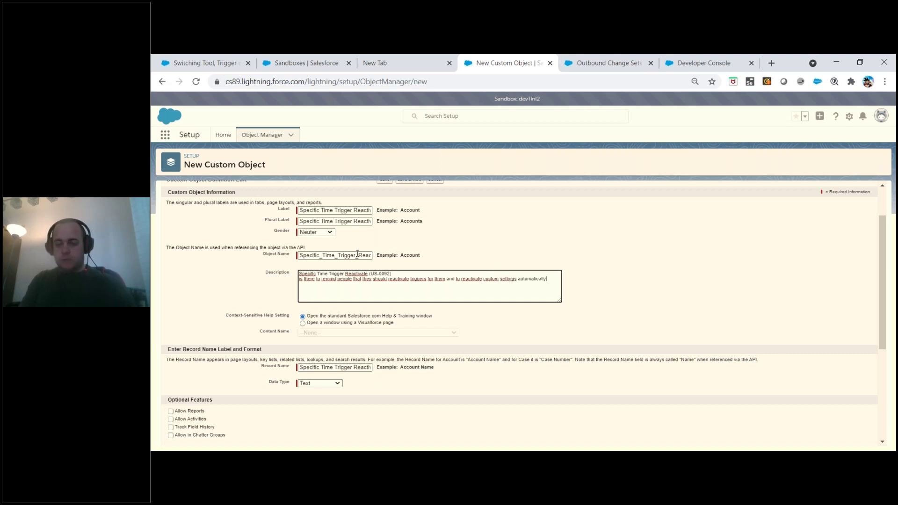
{"action": "type", "text": "."}
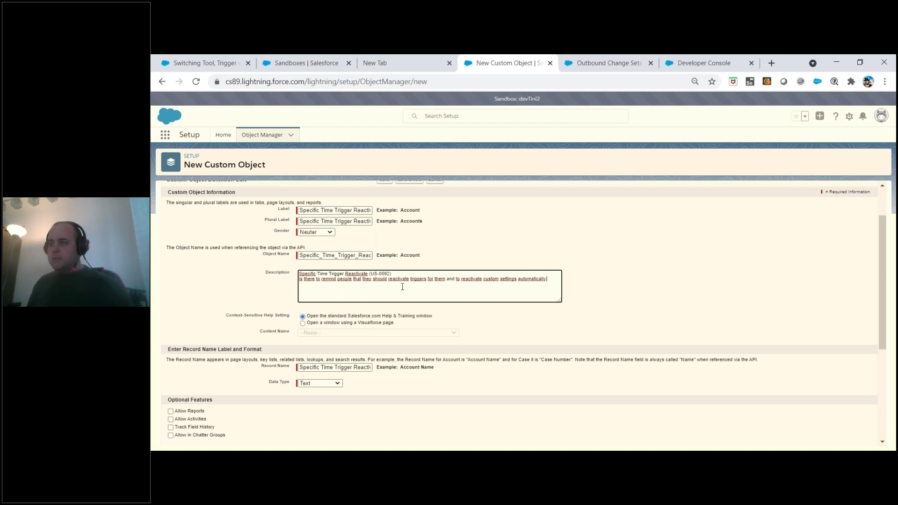
Enable launching the New Custom Tab Wizard after saving and save the Specific Time Trigger Reactivate object
{"action": "scroll", "coordinate": [405, 289], "scroll_direction": "down", "scroll_amount": 2}
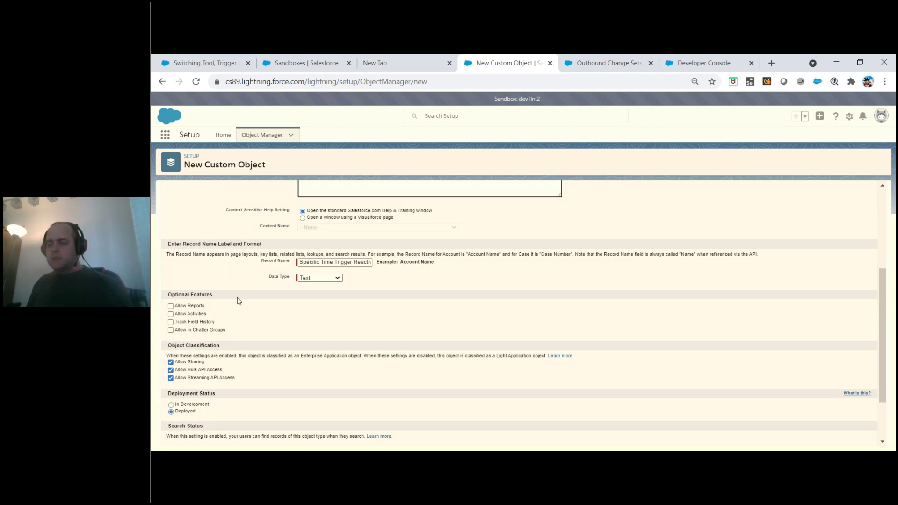
{"action": "scroll", "coordinate": [239, 301], "scroll_direction": "down", "scroll_amount": 2}
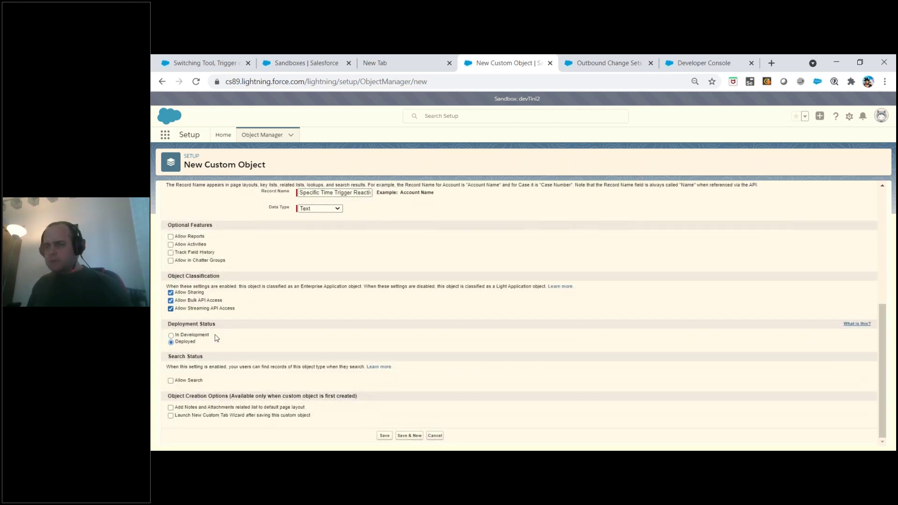
{"action": "left_click", "coordinate": [171, 417]}
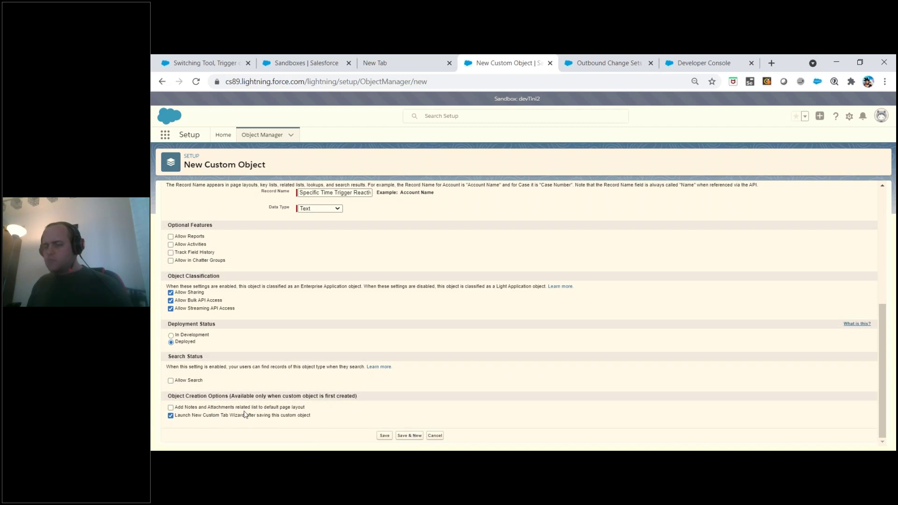
{"action": "left_click", "coordinate": [384, 436]}
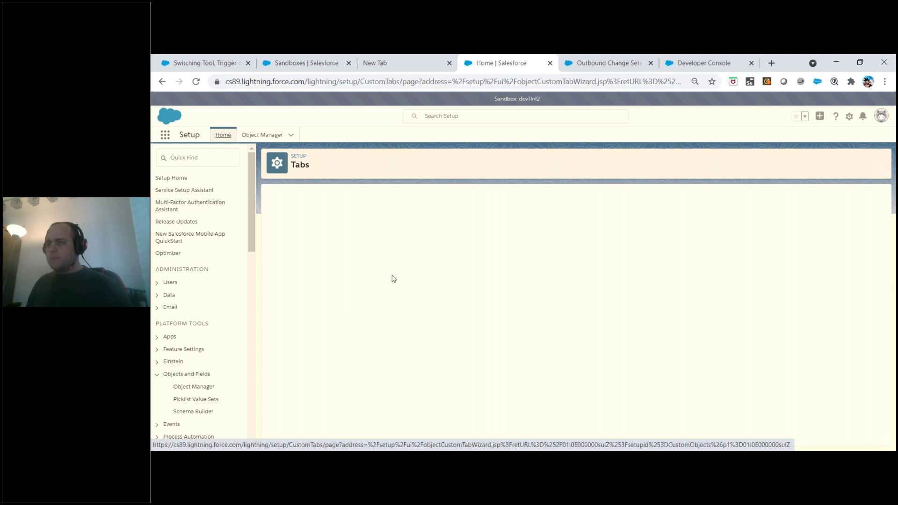
Open the Object Manager in a separate browser tab, assign the Safe style to the new custom object tab, and continue to its profile settings
{"action": "right_click", "coordinate": [246, 136]}
{"action": "left_click", "coordinate": [276, 144]}
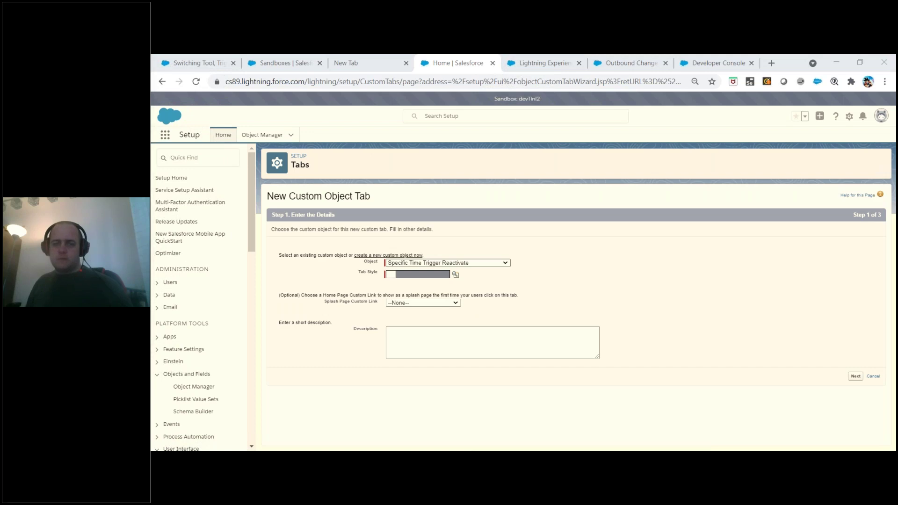
{"action": "left_click", "coordinate": [455, 275]}
{"action": "double_click", "coordinate": [434, 134]}
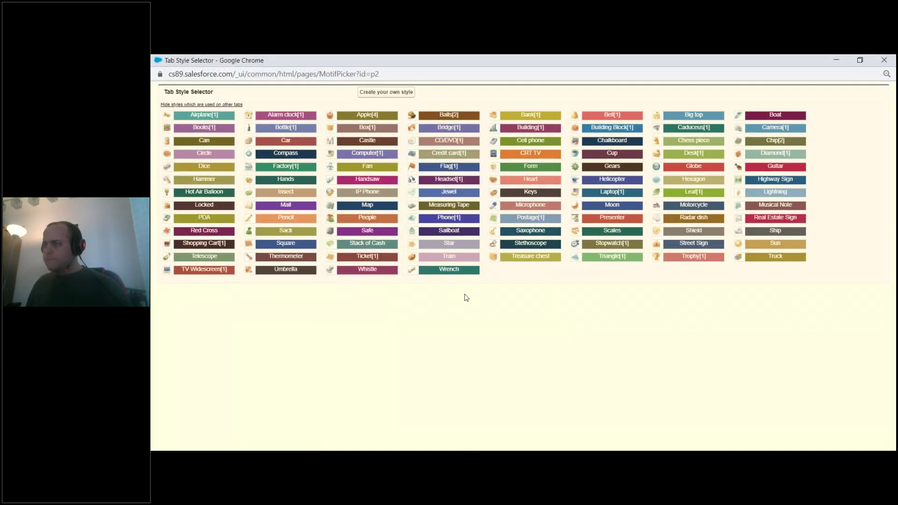
{"action": "left_click", "coordinate": [367, 231]}
{"action": "left_click", "coordinate": [856, 376]}
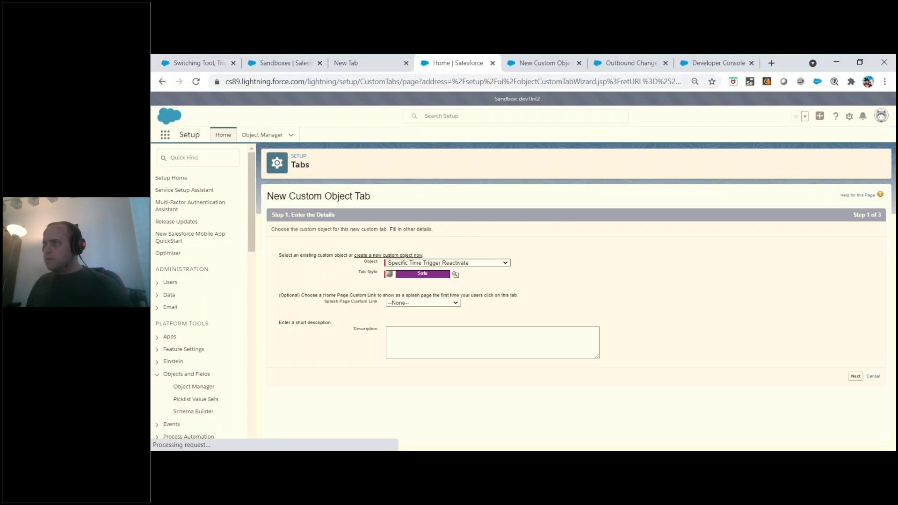
{"action": "left_click", "coordinate": [542, 63]}
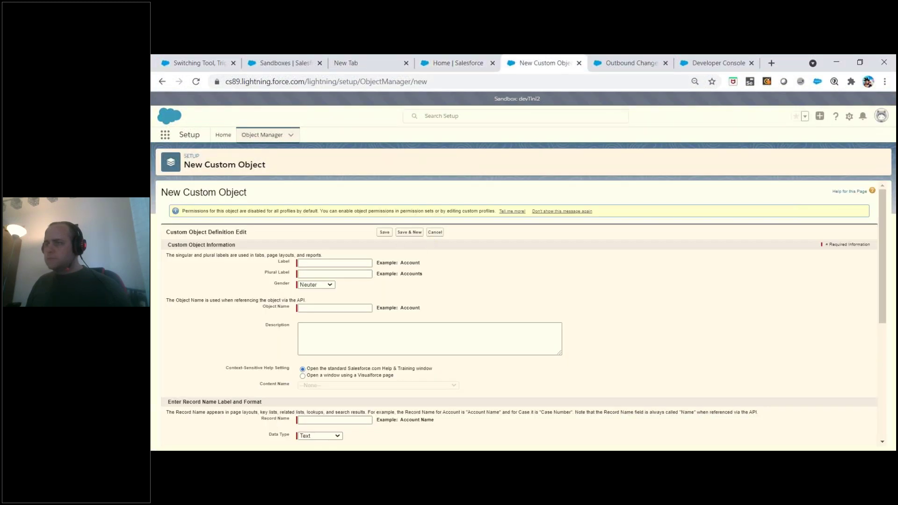
{"action": "left_click", "coordinate": [457, 63]}
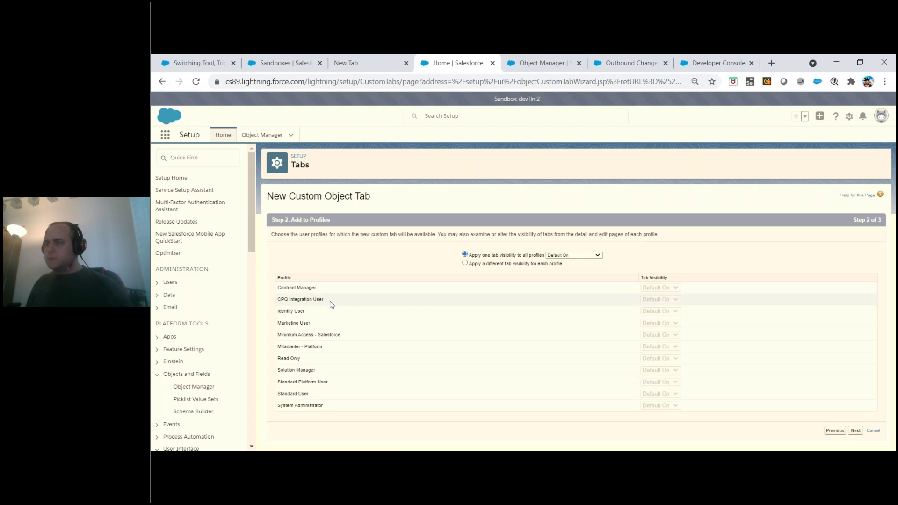
Set the custom tab to Tab Hidden for all profiles except System Administrator, which gets Default Off, and continue to the custom apps
{"action": "left_click", "coordinate": [536, 263]}
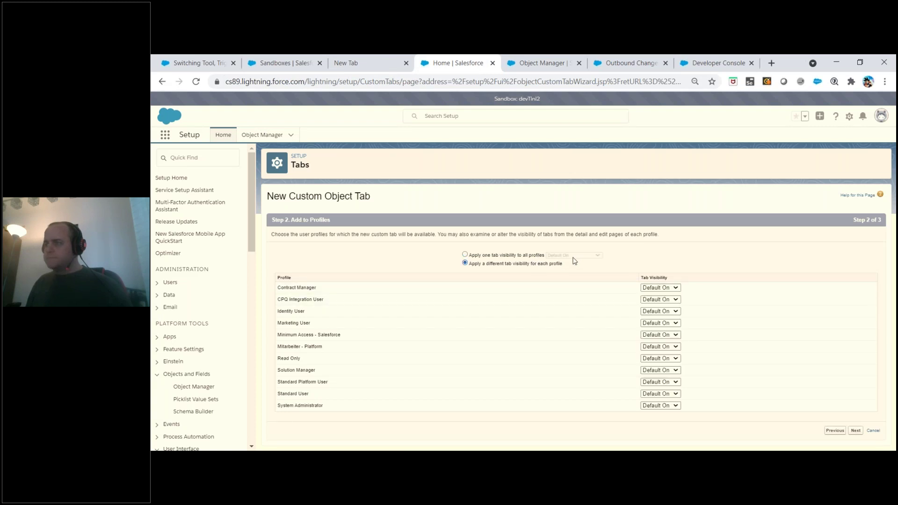
{"action": "left_click", "coordinate": [527, 256]}
{"action": "left_click", "coordinate": [566, 255]}
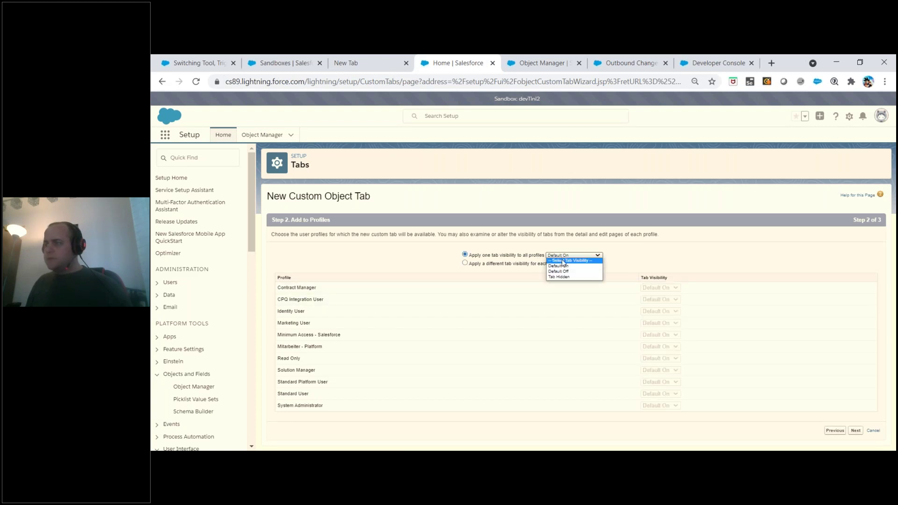
{"action": "left_click", "coordinate": [566, 277]}
{"action": "left_click", "coordinate": [533, 264]}
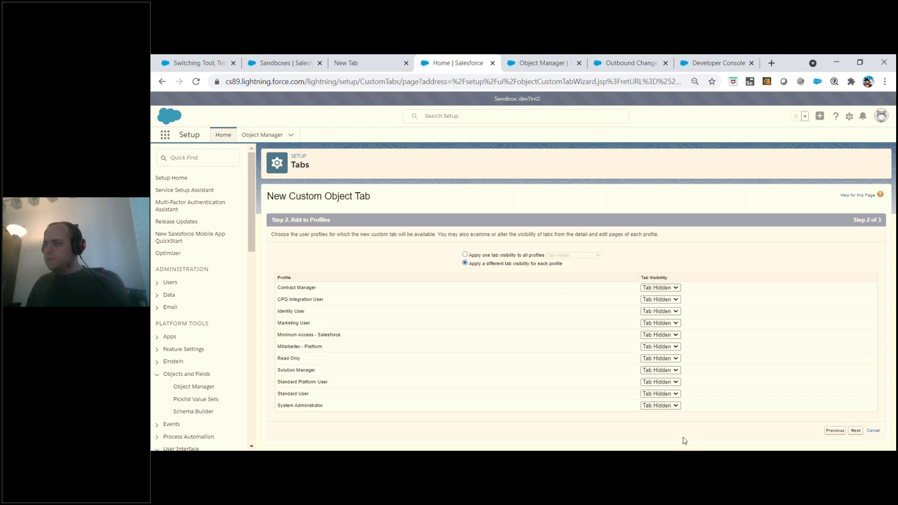
{"action": "left_click", "coordinate": [660, 406]}
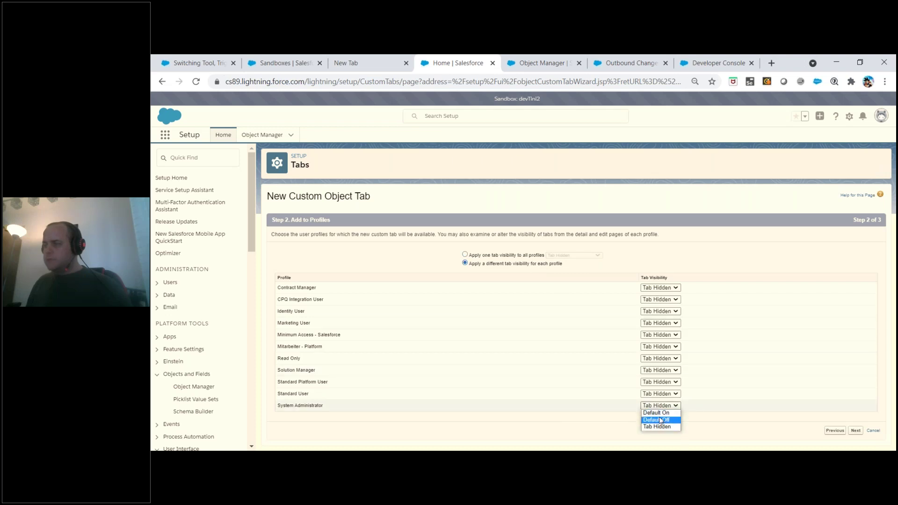
{"action": "left_click", "coordinate": [660, 420]}
{"action": "left_click", "coordinate": [856, 431]}
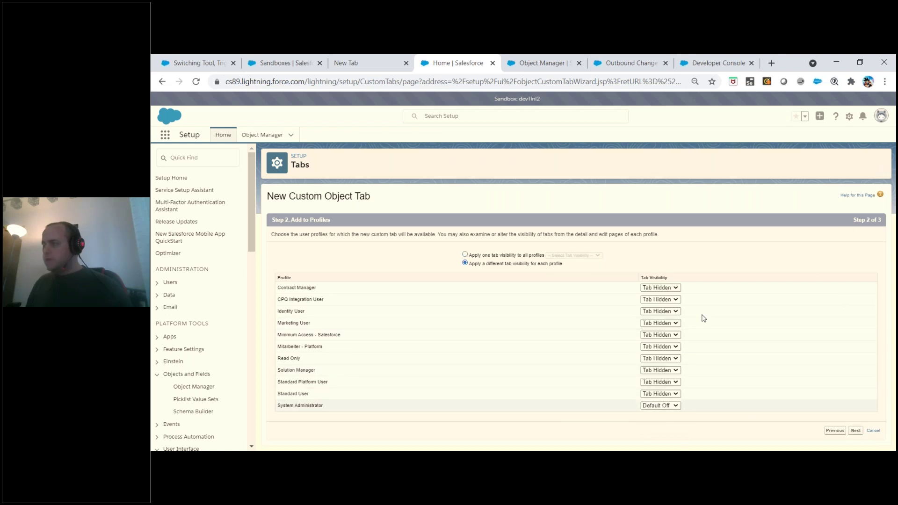
Find the Specific Time Trigger Reactivate object in the Object Manager by "speci", open it for editing, and review its settings
{"action": "left_click", "coordinate": [550, 63]}
{"action": "left_click", "coordinate": [754, 158]}
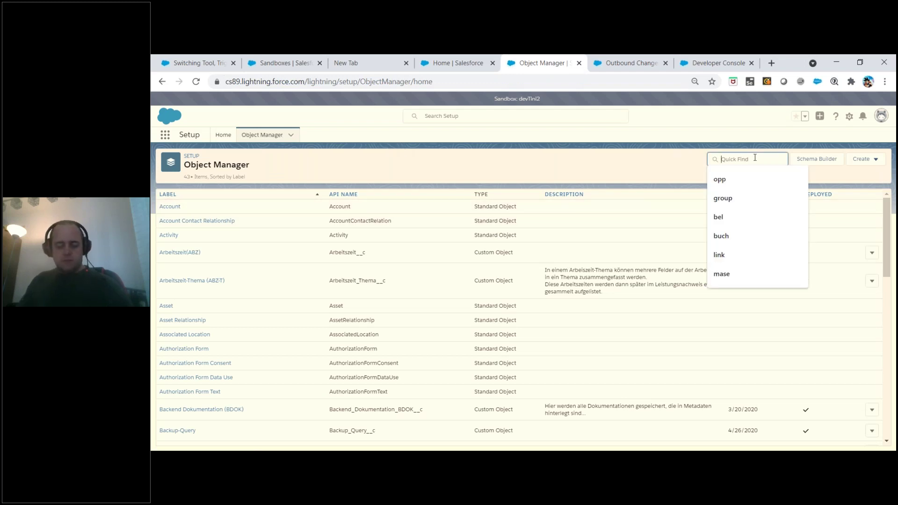
{"action": "type", "text": "speci"}
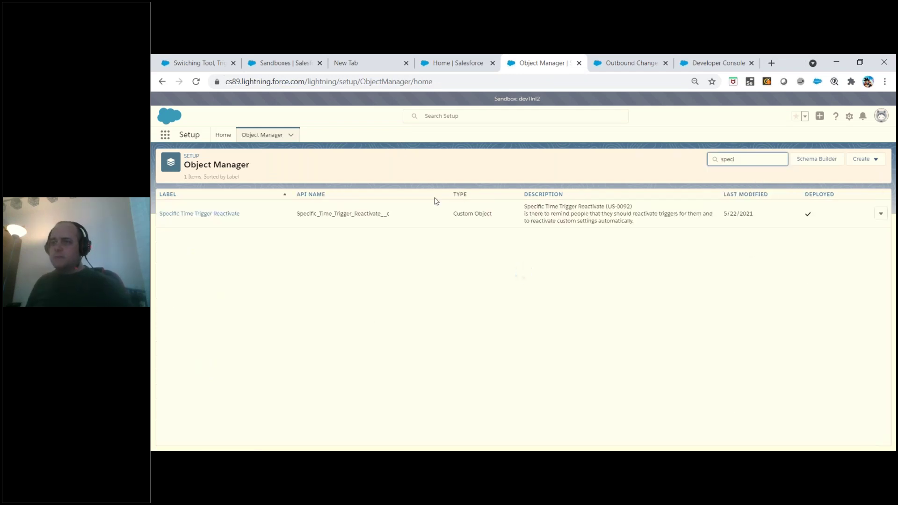
{"action": "left_click", "coordinate": [225, 213]}
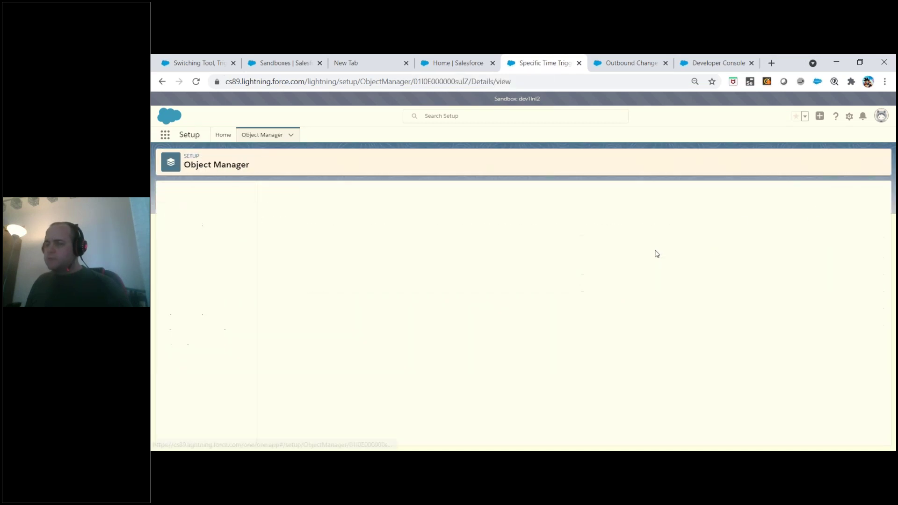
{"action": "scroll", "coordinate": [672, 284], "scroll_direction": "down", "scroll_amount": 3}
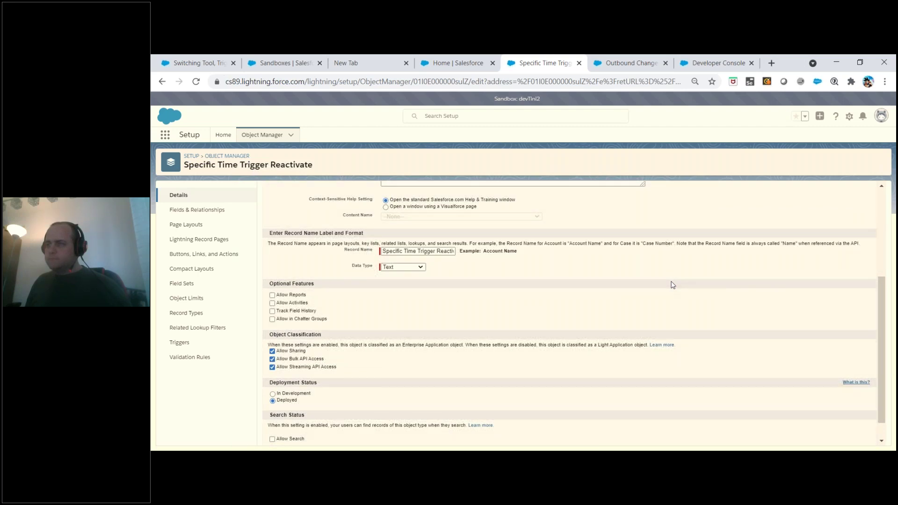
{"action": "scroll", "coordinate": [672, 284], "scroll_direction": "up", "scroll_amount": 3}
{"action": "scroll", "coordinate": [672, 284], "scroll_direction": "down", "scroll_amount": 3}
{"action": "scroll", "coordinate": [672, 285], "scroll_direction": "down", "scroll_amount": 1}
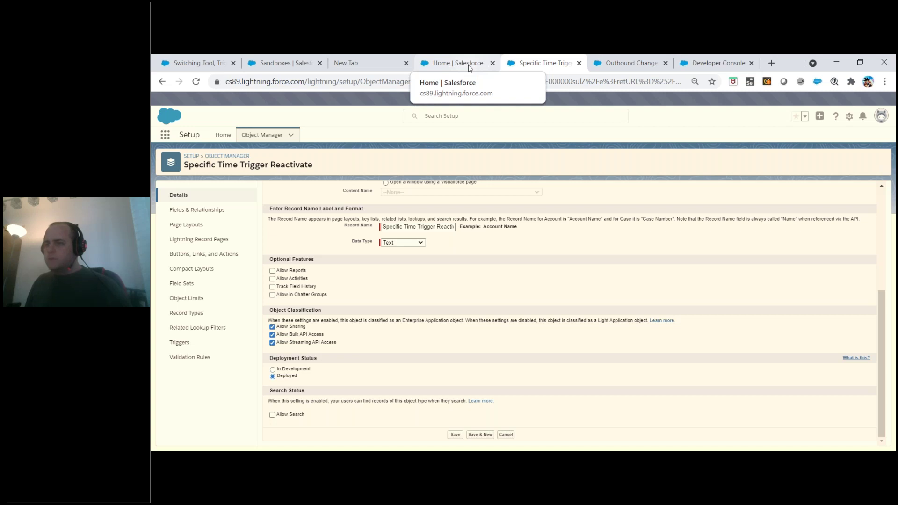
Open a blank New Custom Object form in a separate browser tab
{"action": "right_click", "coordinate": [265, 138]}
{"action": "left_click", "coordinate": [290, 143]}
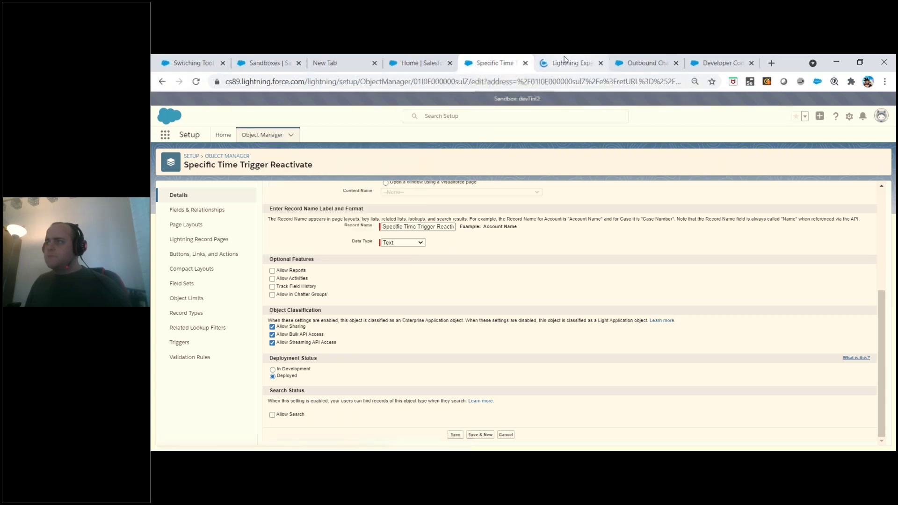
{"action": "left_click", "coordinate": [567, 63]}
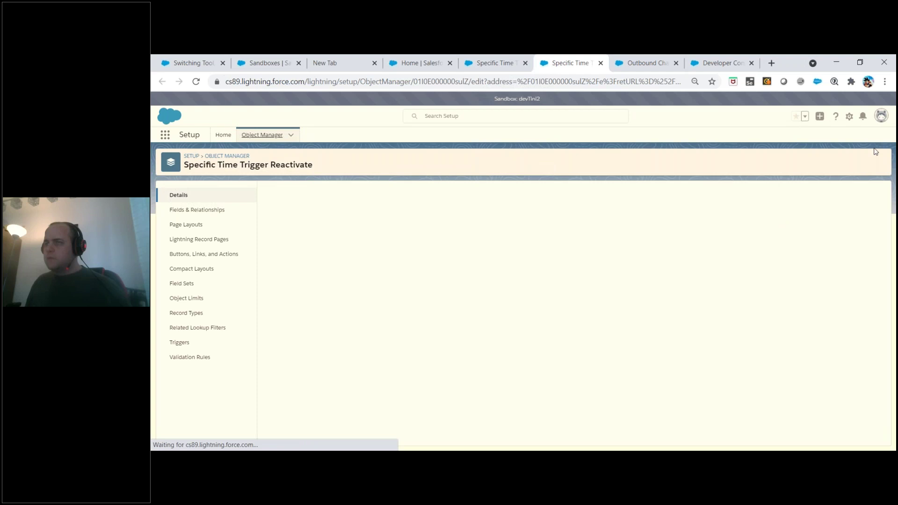
{"action": "left_click", "coordinate": [263, 135]}
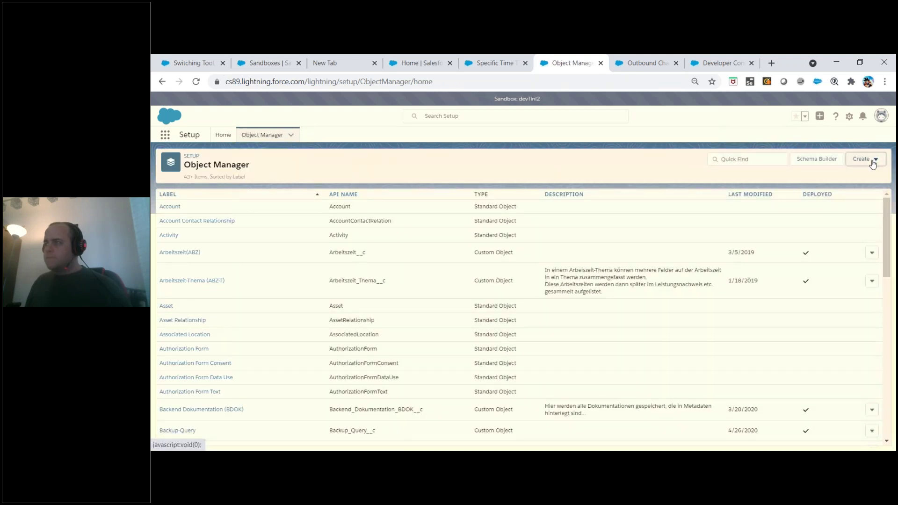
{"action": "left_click", "coordinate": [871, 161]}
{"action": "left_click", "coordinate": [823, 183]}
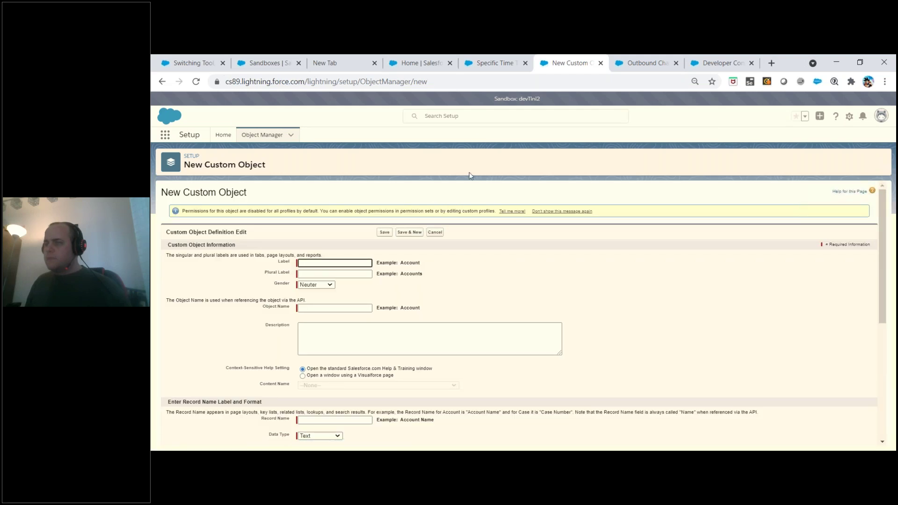
Compare the options of the blank object form with the existing object's edit form, and leave both without saving
{"action": "left_click", "coordinate": [486, 63]}
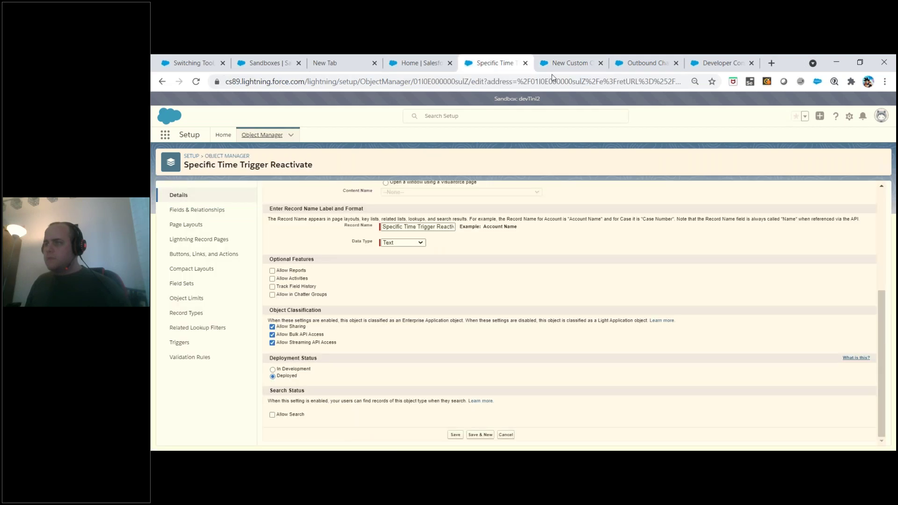
{"action": "left_click", "coordinate": [568, 63]}
{"action": "scroll", "coordinate": [462, 250], "scroll_direction": "down", "scroll_amount": 5}
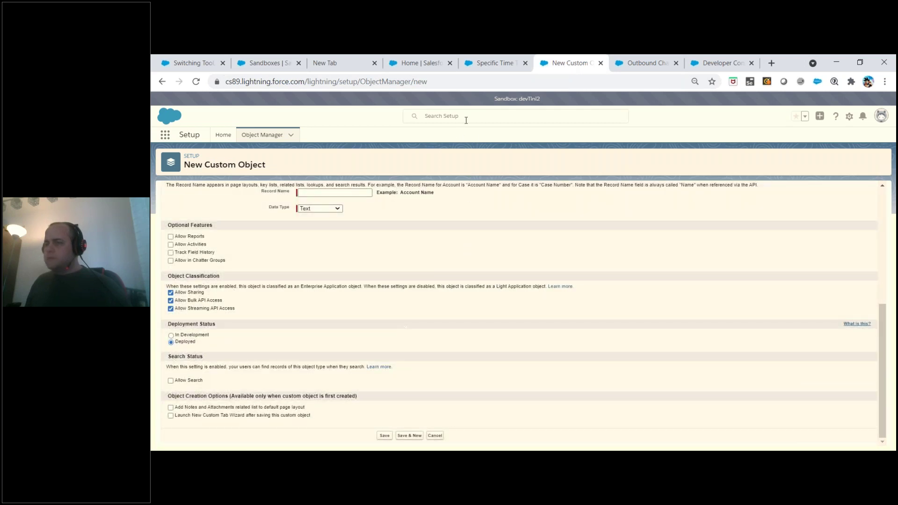
{"action": "key", "text": "ctrl+shift+Tab"}
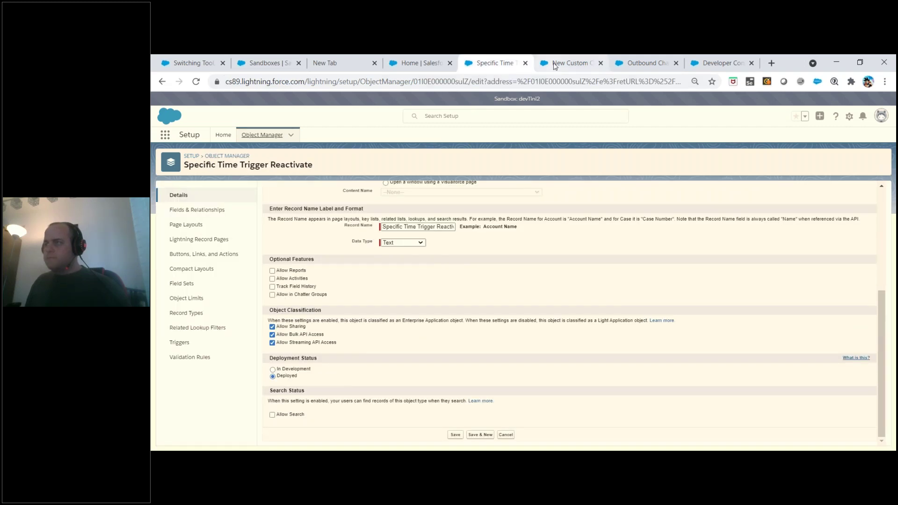
{"action": "left_click", "coordinate": [570, 63]}
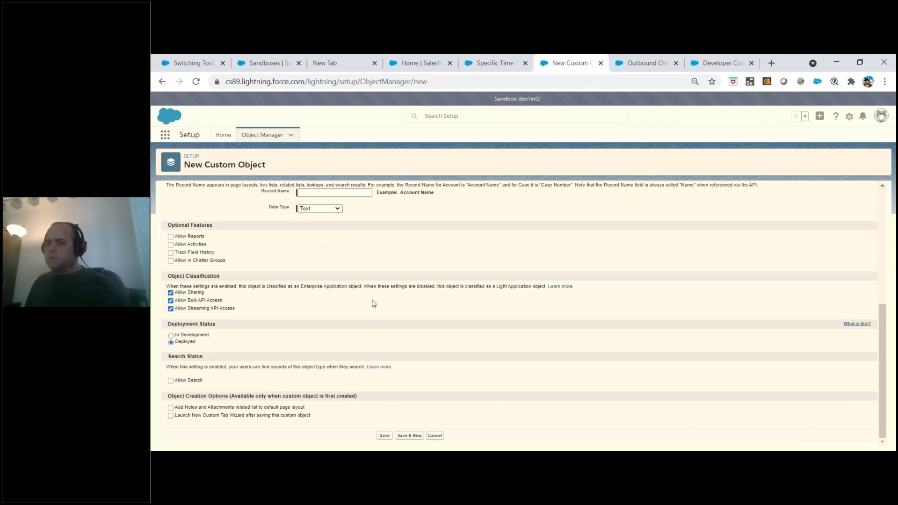
{"action": "left_click", "coordinate": [601, 63]}
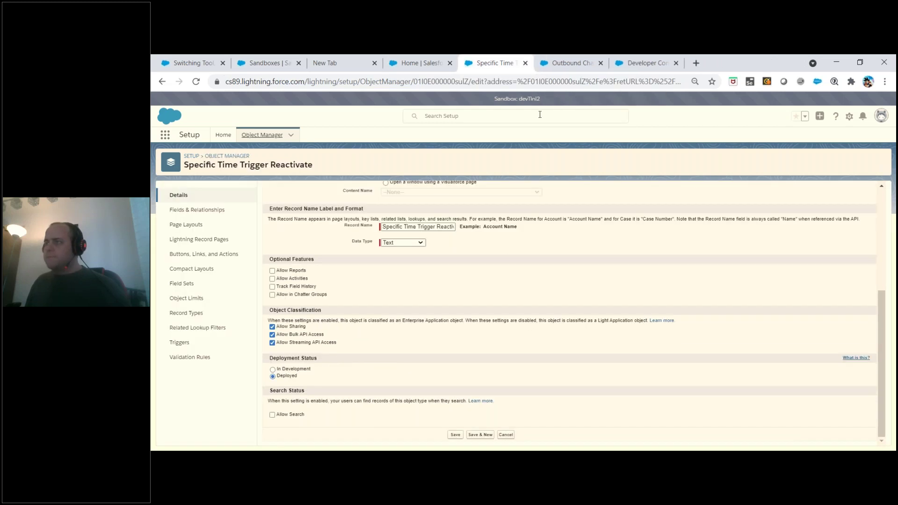
{"action": "left_click", "coordinate": [505, 435]}
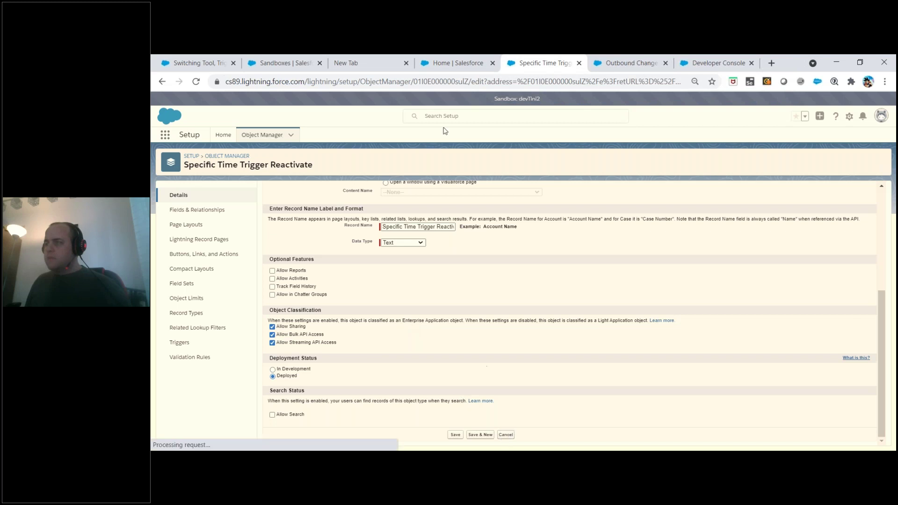
Save the new custom tab with all listed custom apps included
{"action": "key", "text": "ctrl+shift+Tab"}
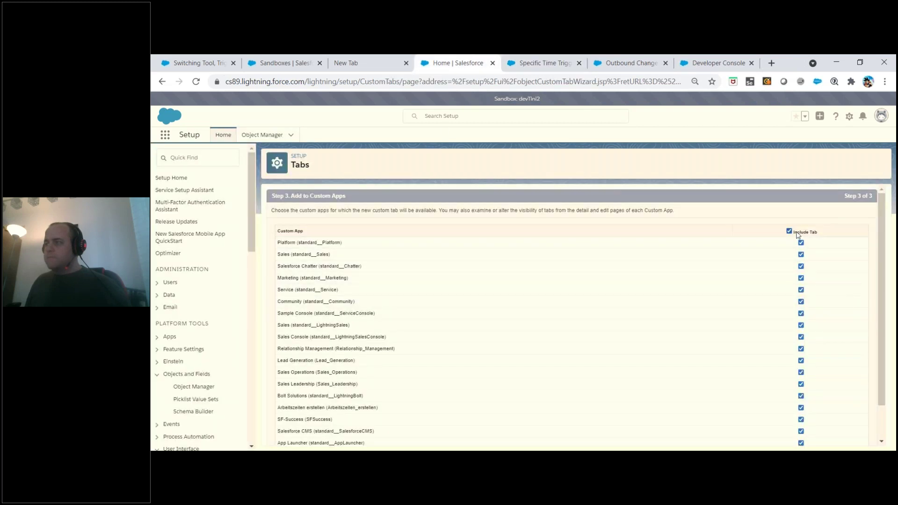
{"action": "scroll", "coordinate": [758, 300], "scroll_direction": "down", "scroll_amount": 2}
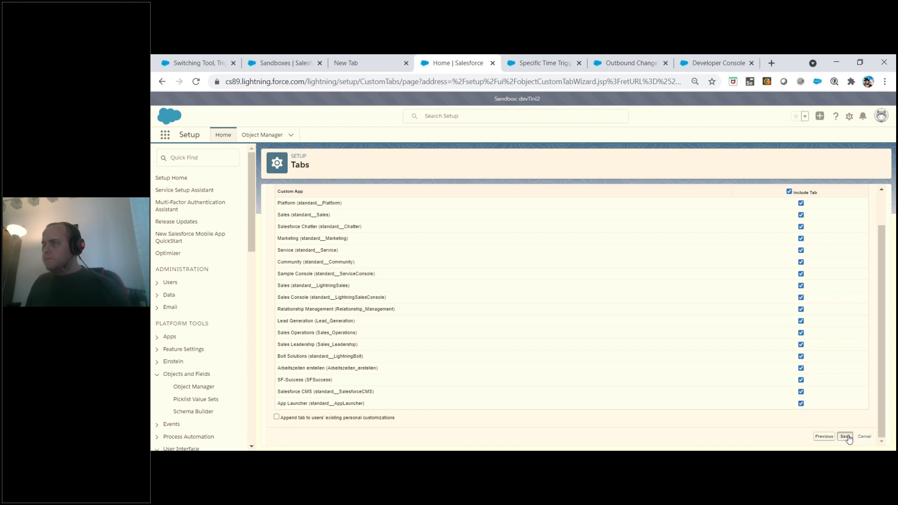
Start adding components to outbound change set 2021-05-22-MAI-US0092, check the saved object, and choose Custom Object as the component type
{"action": "left_click", "coordinate": [630, 63]}
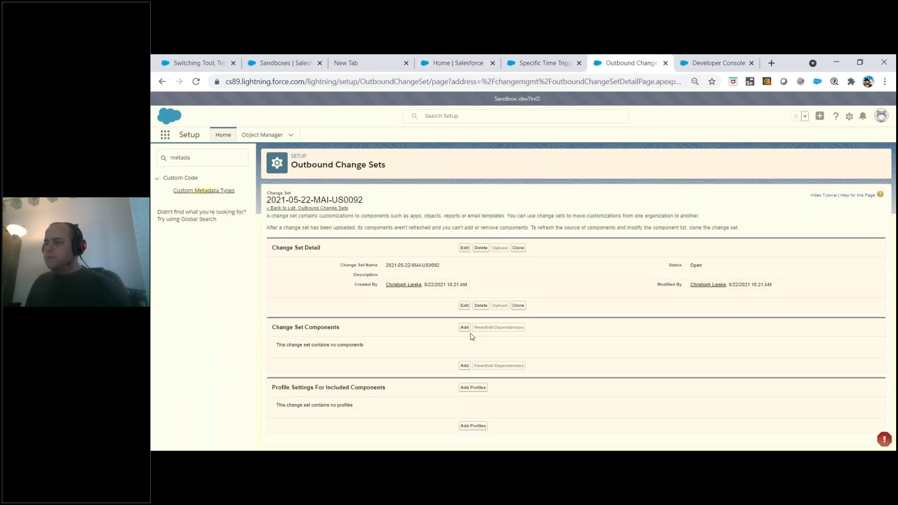
{"action": "key", "text": "ctrl+4"}
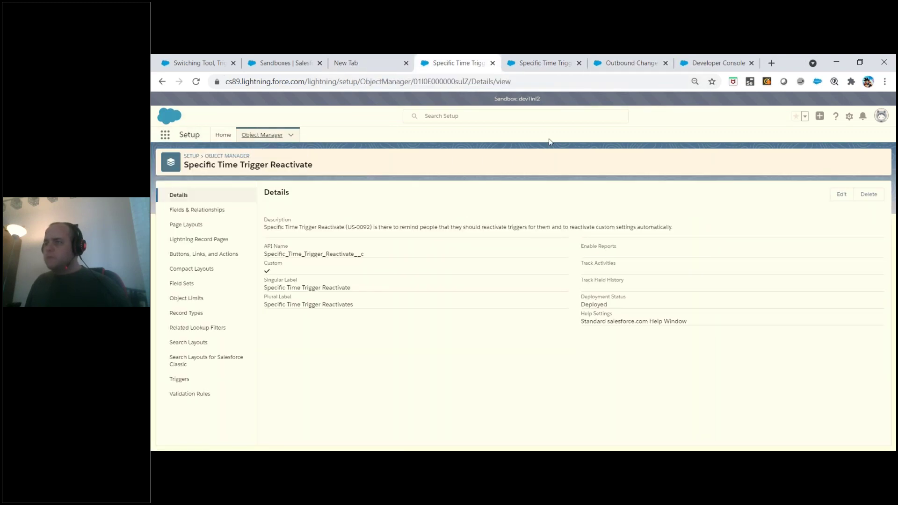
{"action": "left_click", "coordinate": [619, 65]}
{"action": "left_click", "coordinate": [353, 251]}
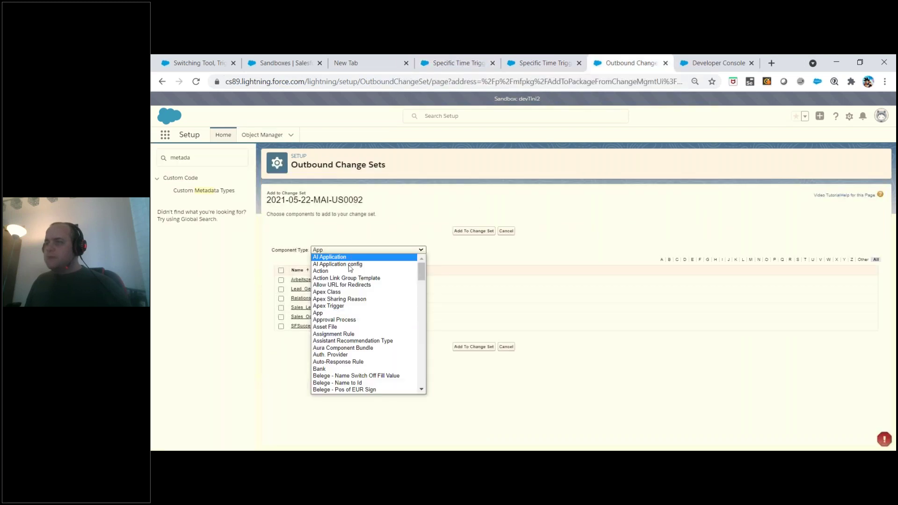
{"action": "scroll", "coordinate": [348, 280], "scroll_direction": "down", "scroll_amount": 3}
{"action": "left_click", "coordinate": [346, 340]}
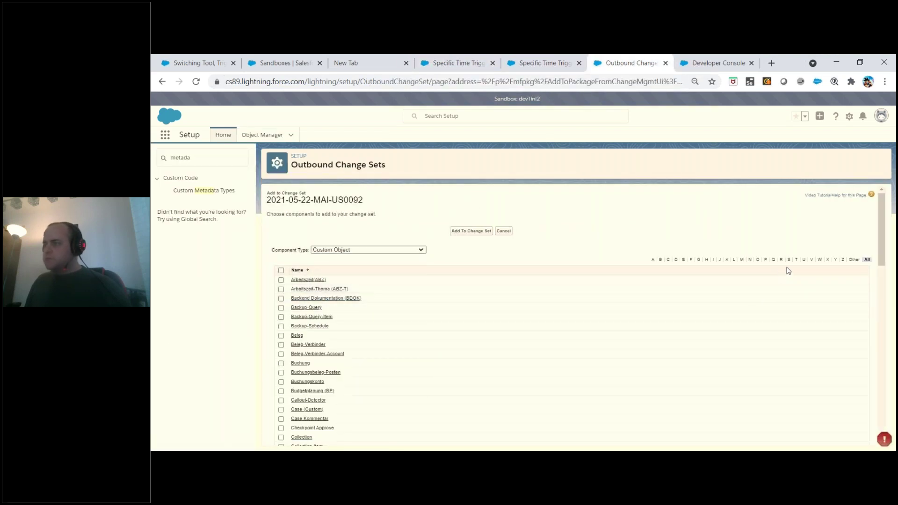
Add the Specific Time Trigger Reactivate custom object to the change set and glance at the object's details page
{"action": "left_click", "coordinate": [789, 260]}
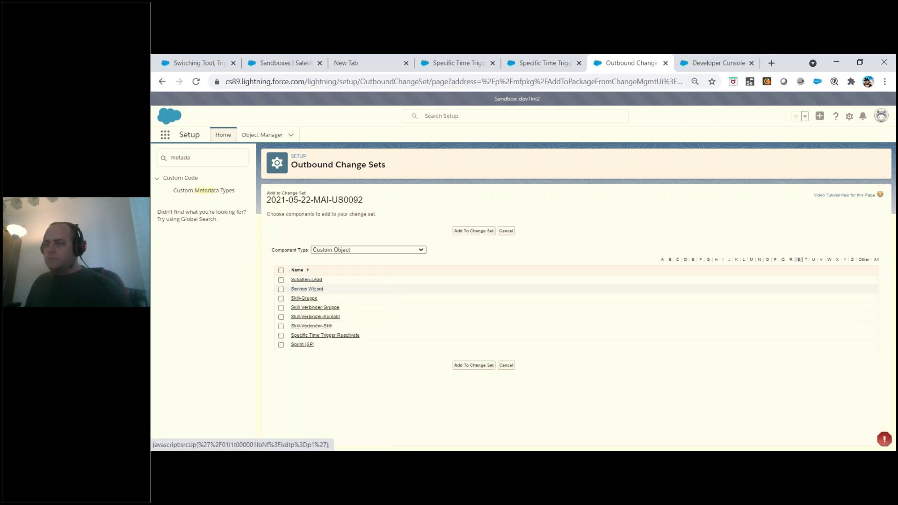
{"action": "left_click", "coordinate": [280, 336]}
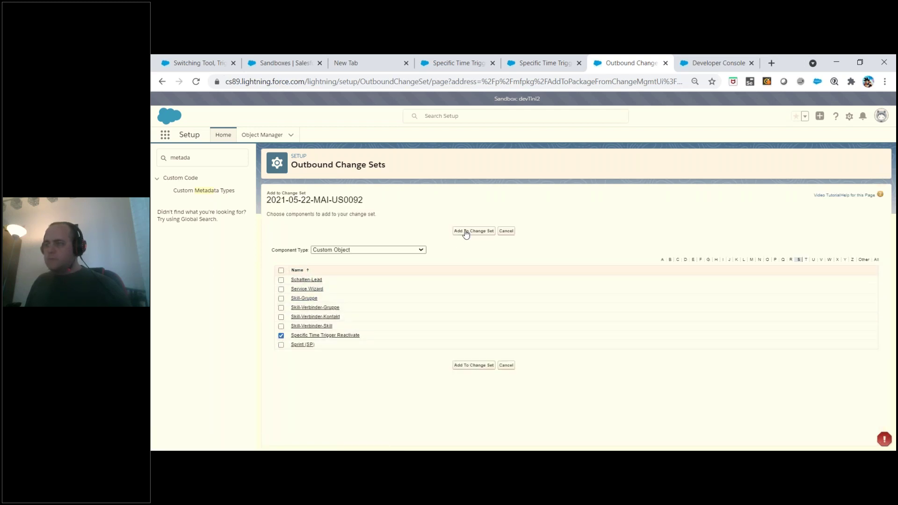
{"action": "left_click", "coordinate": [452, 61]}
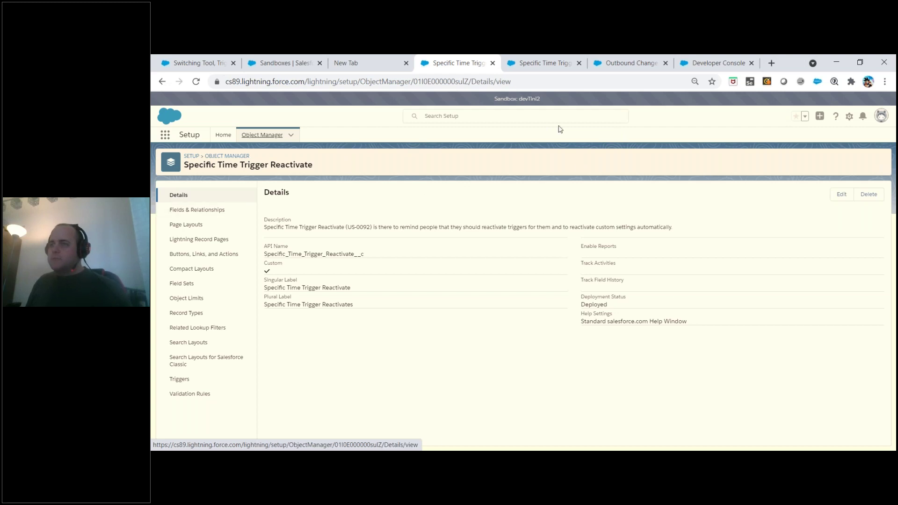
{"action": "left_click", "coordinate": [627, 63]}
Add the page layout Specific Time Trigger Reactivate Layout to change set 2021-05-22-MAI-US0092
{"action": "left_click", "coordinate": [461, 328]}
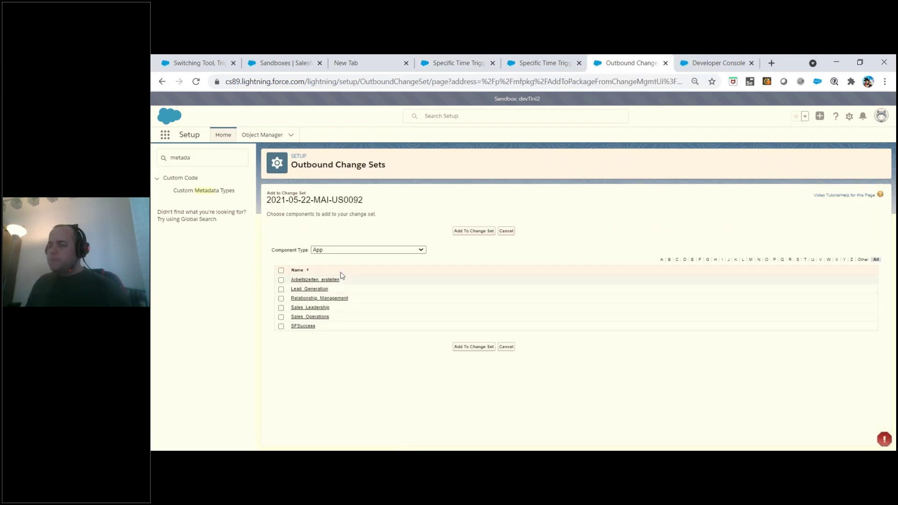
{"action": "left_click", "coordinate": [335, 251]}
{"action": "scroll", "coordinate": [387, 288], "scroll_direction": "down", "scroll_amount": 3}
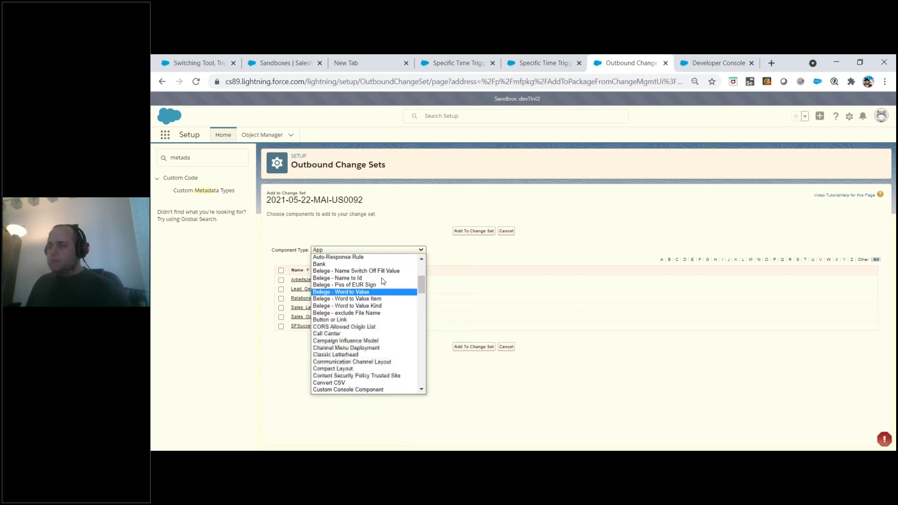
{"action": "scroll", "coordinate": [374, 290], "scroll_direction": "down", "scroll_amount": 10}
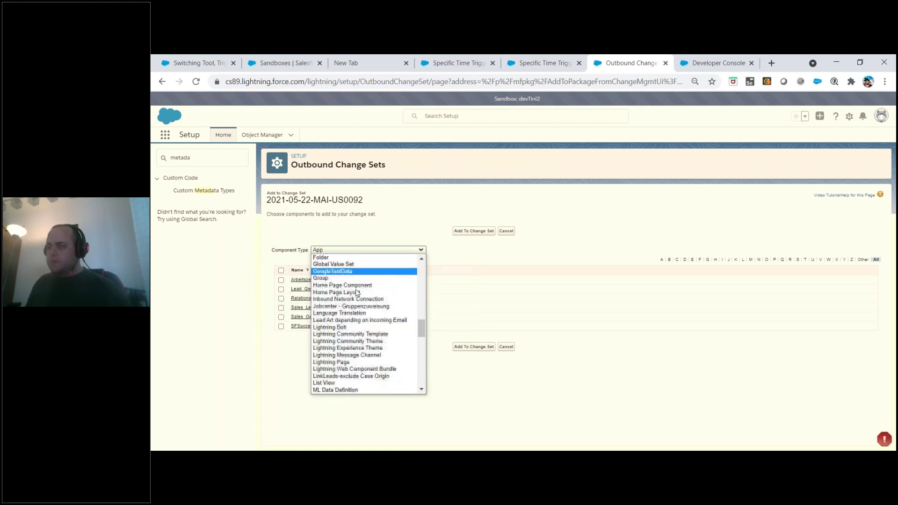
{"action": "scroll", "coordinate": [357, 292], "scroll_direction": "down", "scroll_amount": 8}
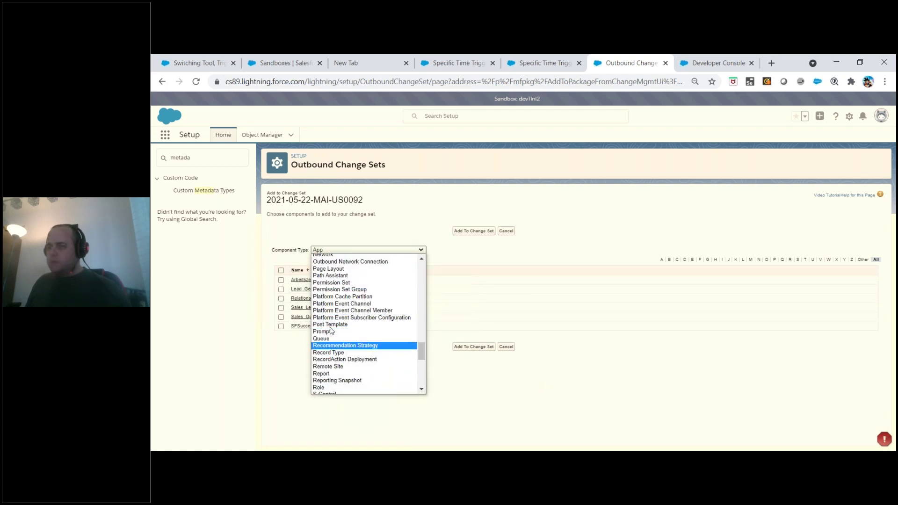
{"action": "left_click", "coordinate": [328, 269]}
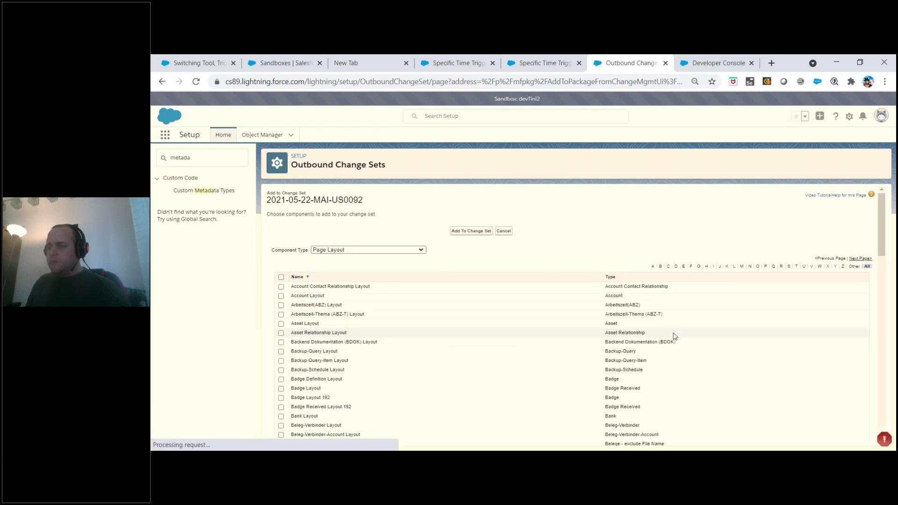
{"action": "left_click", "coordinate": [786, 266]}
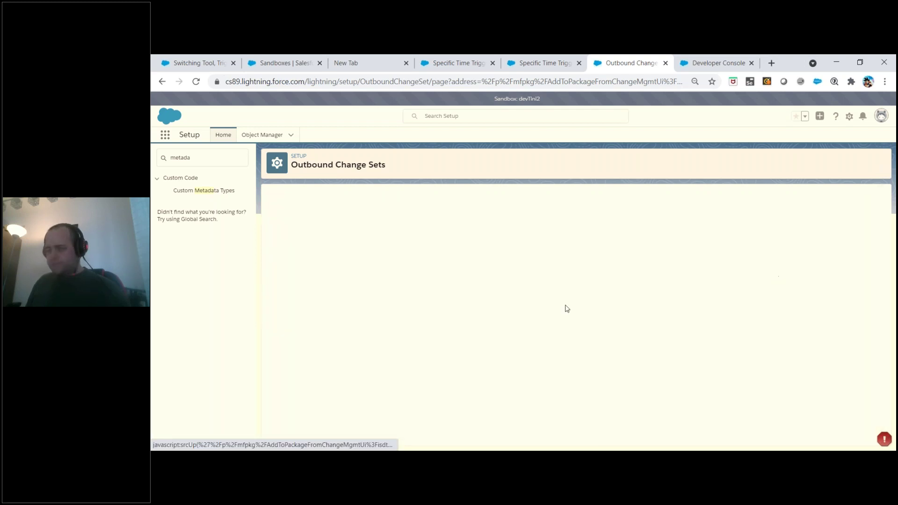
{"action": "scroll", "coordinate": [318, 327], "scroll_direction": "down", "scroll_amount": 2}
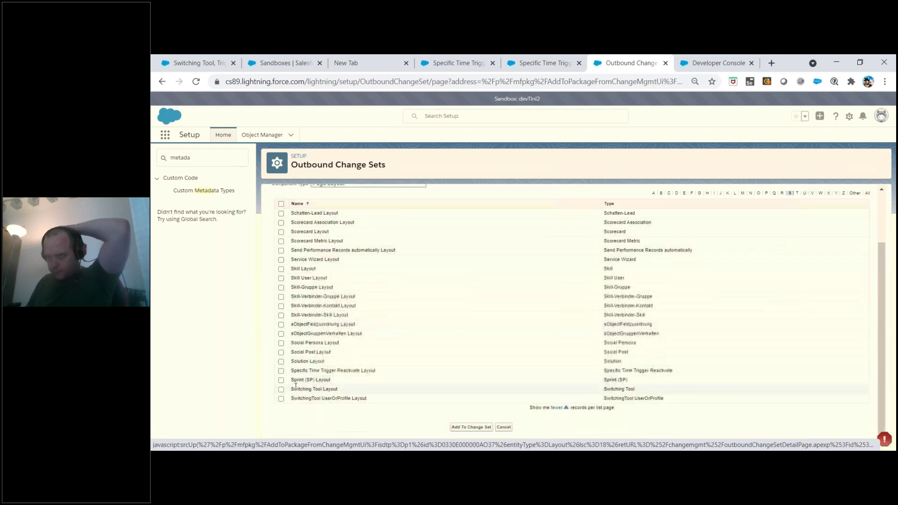
{"action": "left_click", "coordinate": [281, 371]}
{"action": "left_click", "coordinate": [472, 428]}
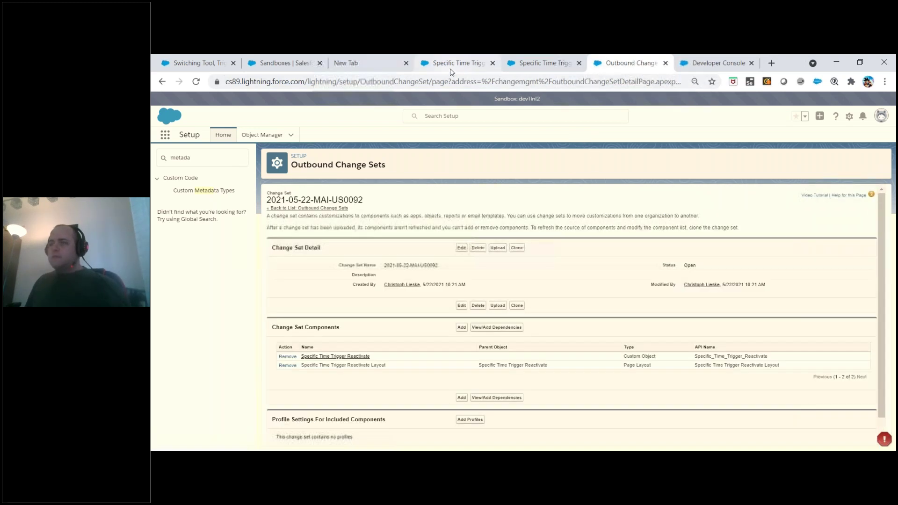
Add the Specific Time Trigger Reactivate tab to the change set as a component of type Tab
{"action": "left_click", "coordinate": [462, 327]}
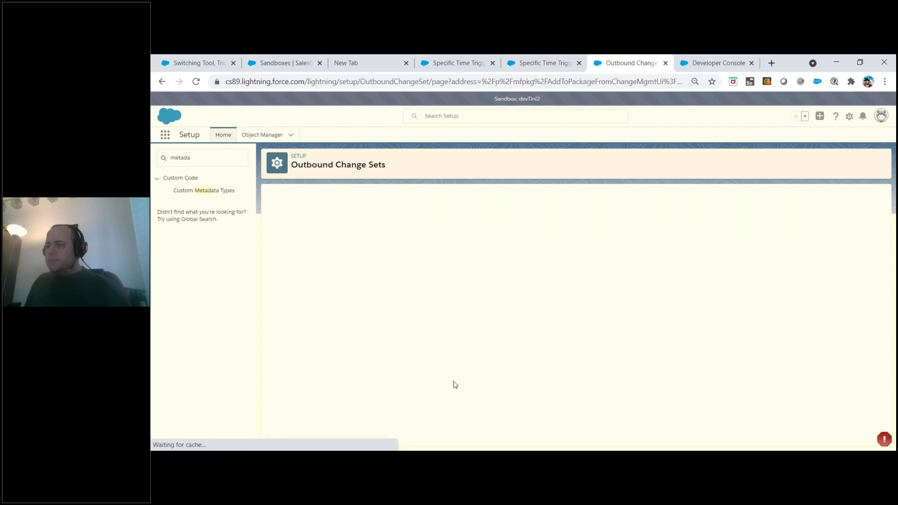
{"action": "left_click", "coordinate": [370, 251]}
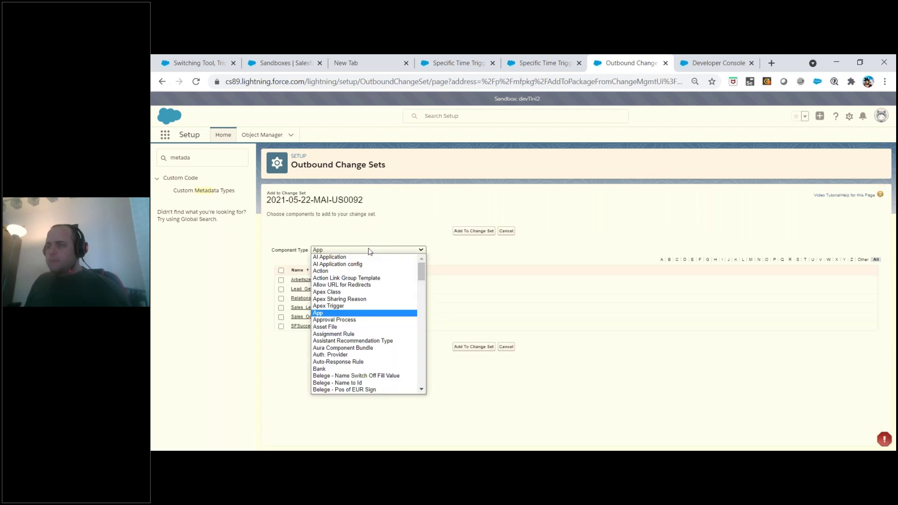
{"action": "scroll", "coordinate": [390, 291], "scroll_direction": "down", "scroll_amount": 10}
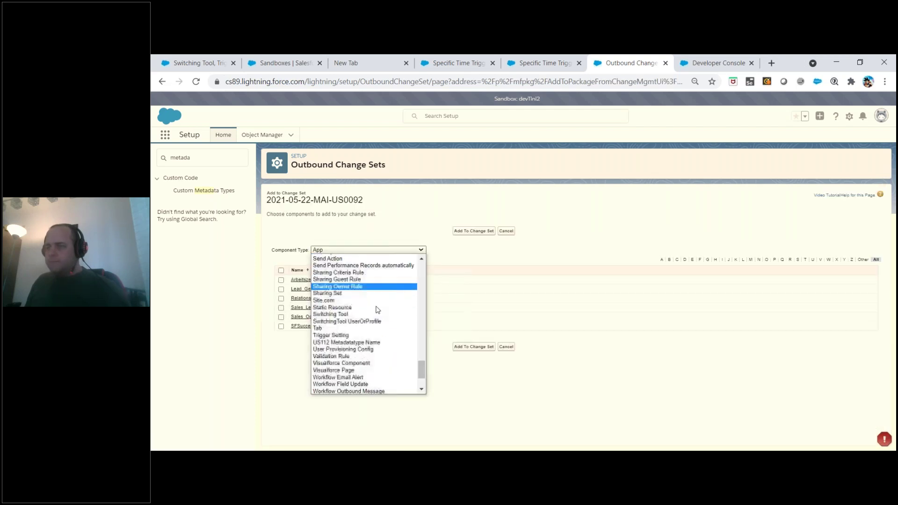
{"action": "left_click", "coordinate": [391, 284]}
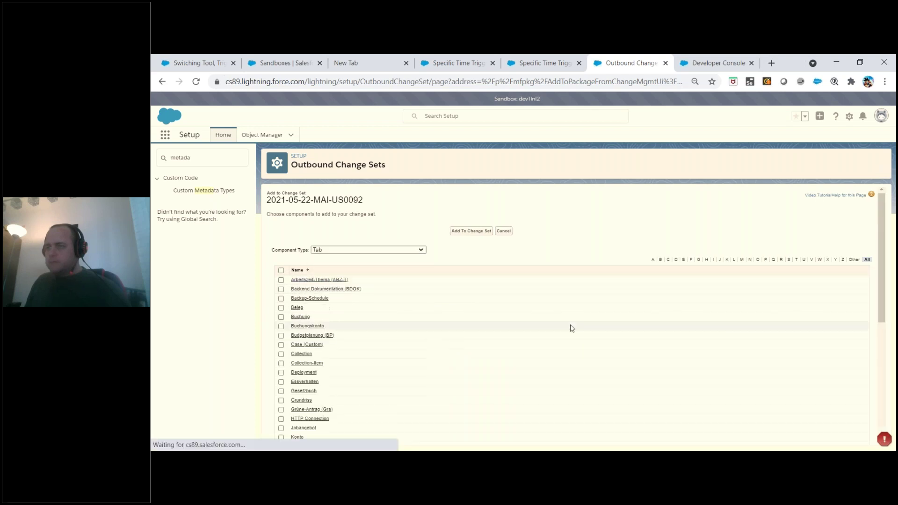
{"action": "scroll", "coordinate": [564, 328], "scroll_direction": "down", "scroll_amount": 5}
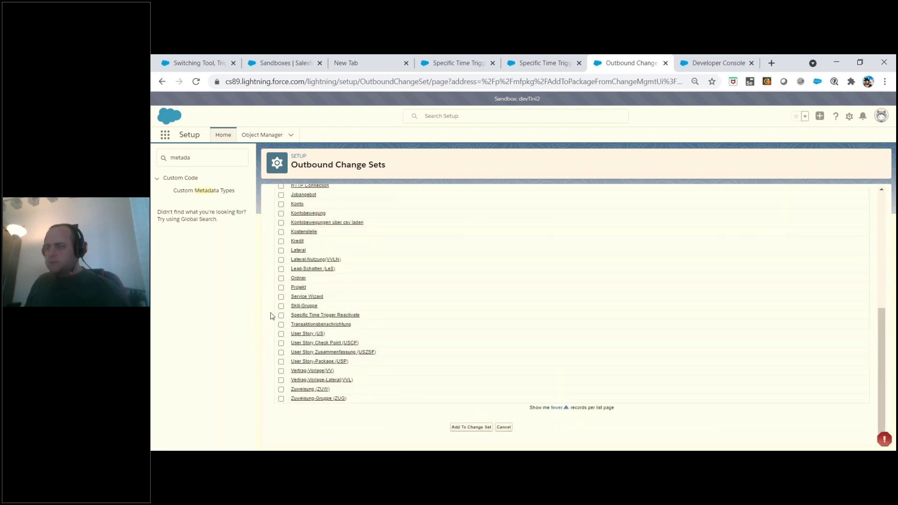
{"action": "left_click", "coordinate": [475, 427]}
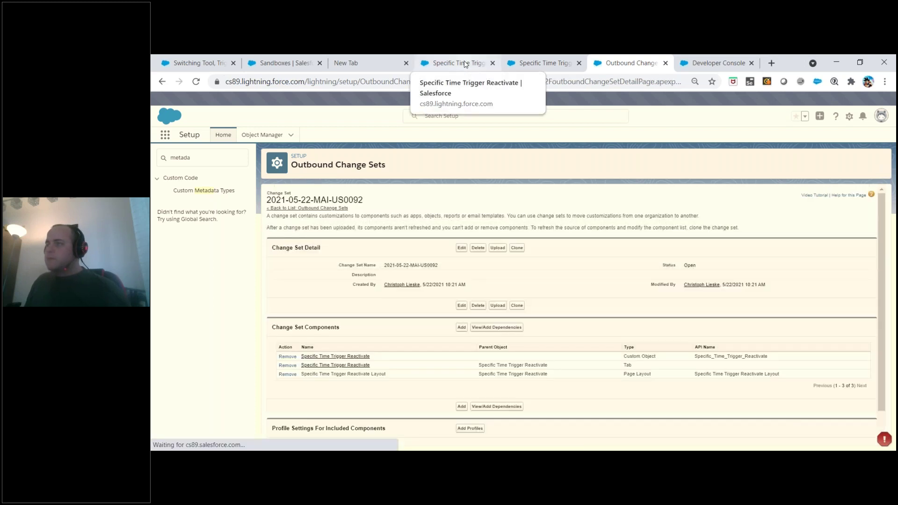
Leave the component selection without adding anything and add the System Administrator profile settings to the change set
{"action": "left_click", "coordinate": [462, 330]}
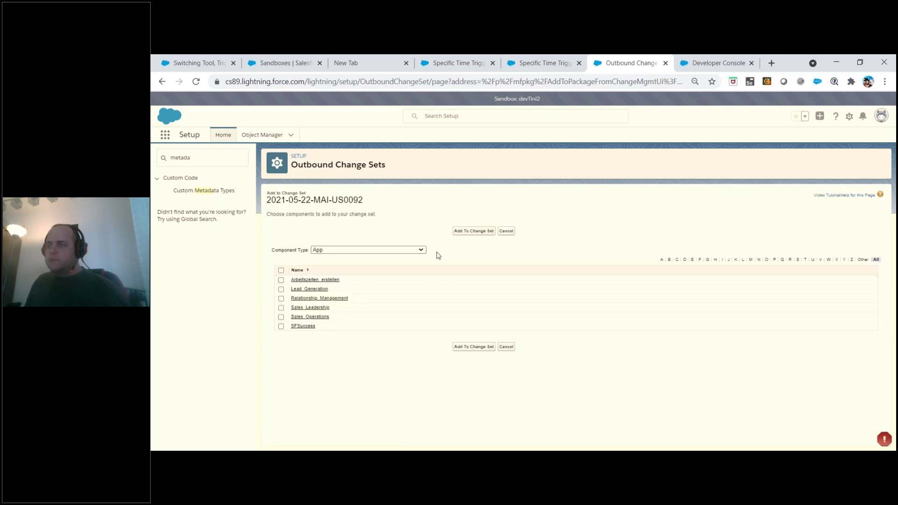
{"action": "left_click", "coordinate": [506, 231]}
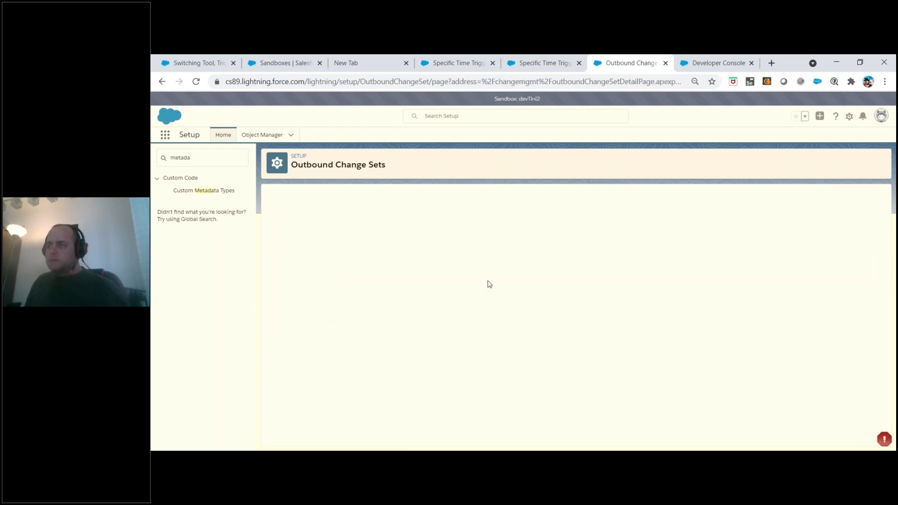
{"action": "scroll", "coordinate": [397, 309], "scroll_direction": "down", "scroll_amount": 1}
{"action": "left_click", "coordinate": [470, 397]}
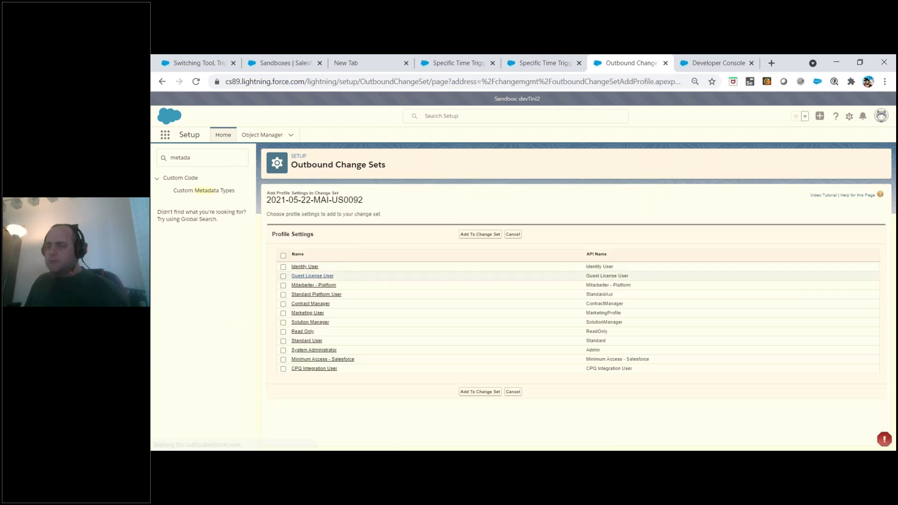
{"action": "left_click", "coordinate": [283, 350]}
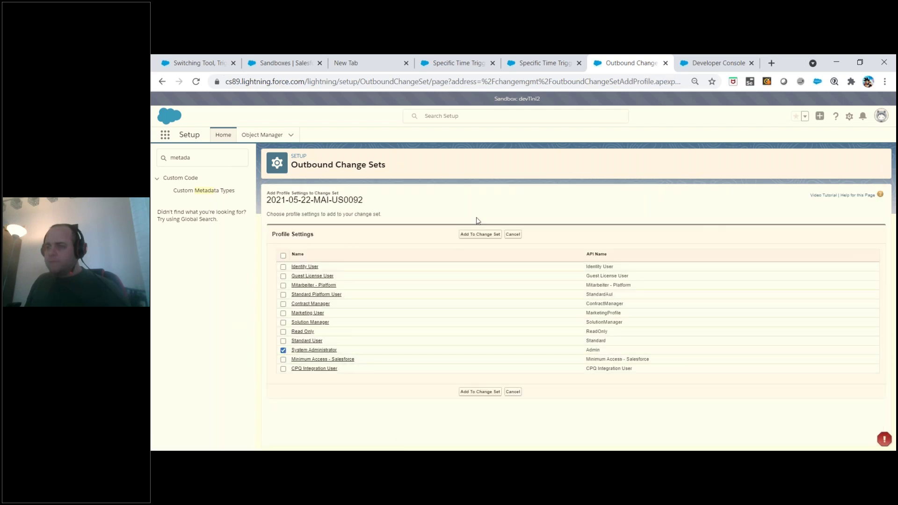
{"action": "left_click", "coordinate": [481, 237]}
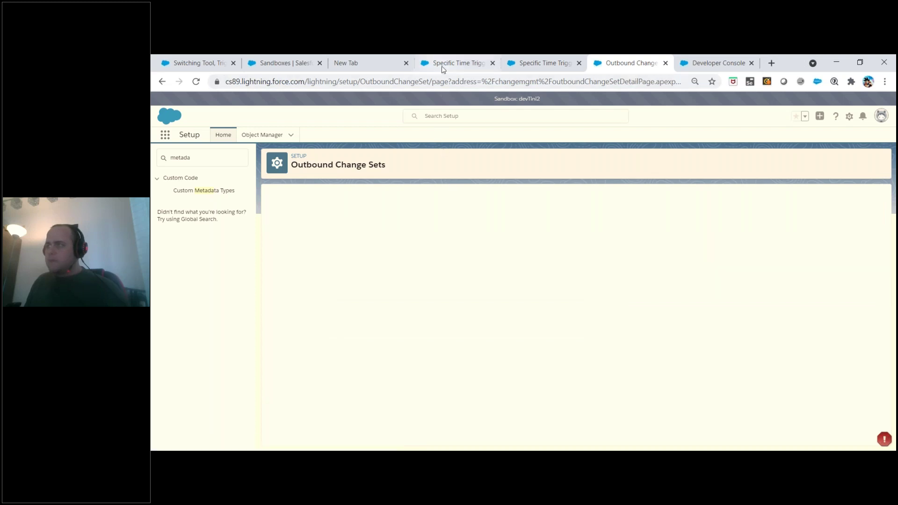
Check the user story's acceptance criteria and start a new Date/Time custom field on the Specific Time Trigger Reactivate object
{"action": "left_click", "coordinate": [444, 65]}
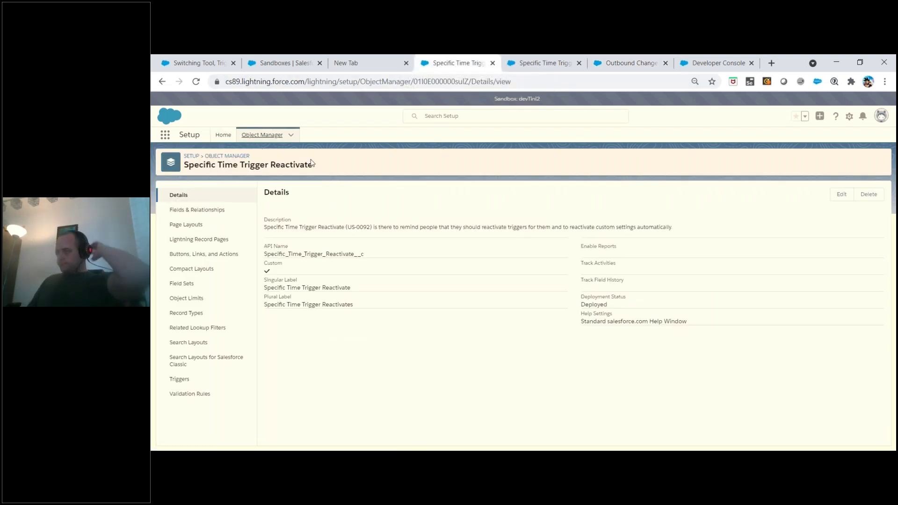
{"action": "left_click", "coordinate": [199, 64]}
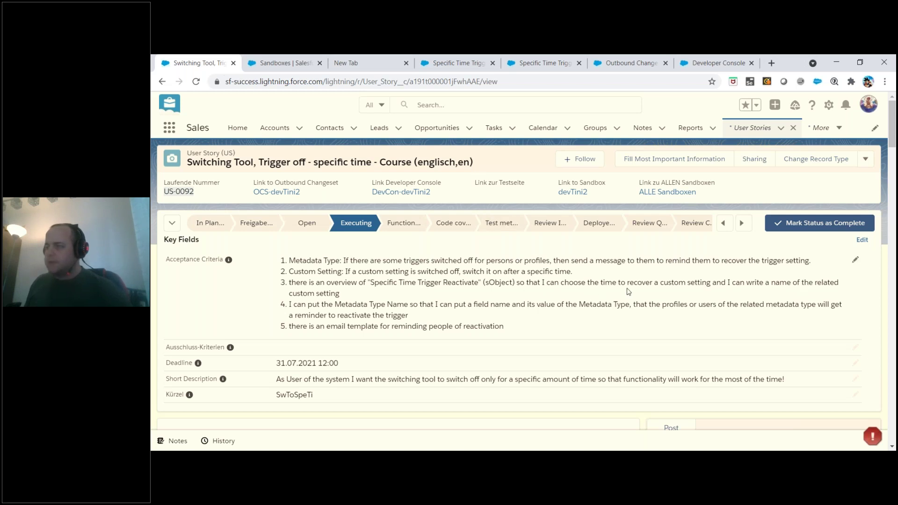
{"action": "left_click", "coordinate": [474, 60]}
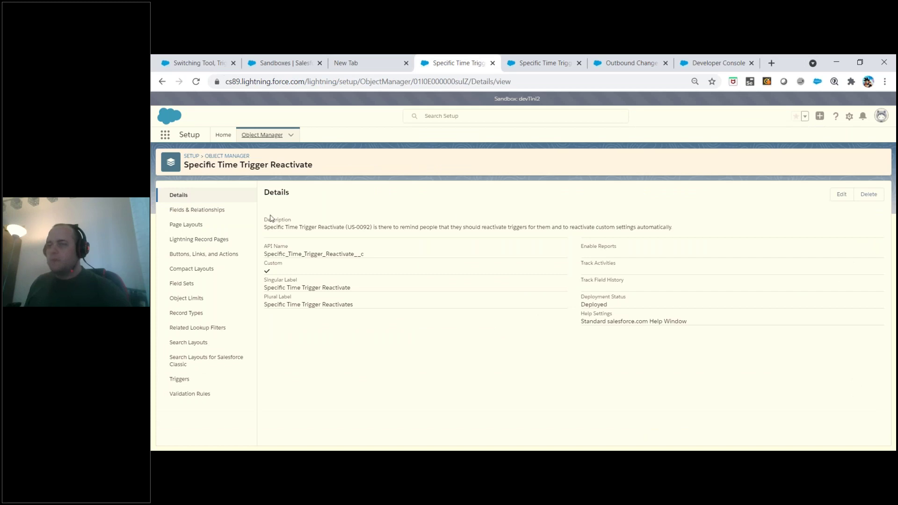
{"action": "left_click", "coordinate": [200, 210]}
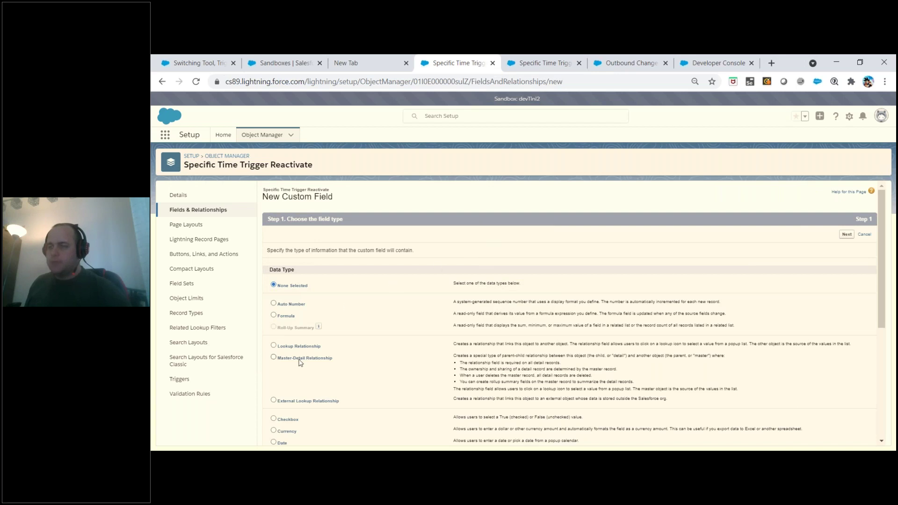
{"action": "scroll", "coordinate": [300, 363], "scroll_direction": "down", "scroll_amount": 5}
{"action": "scroll", "coordinate": [327, 281], "scroll_direction": "up", "scroll_amount": 5}
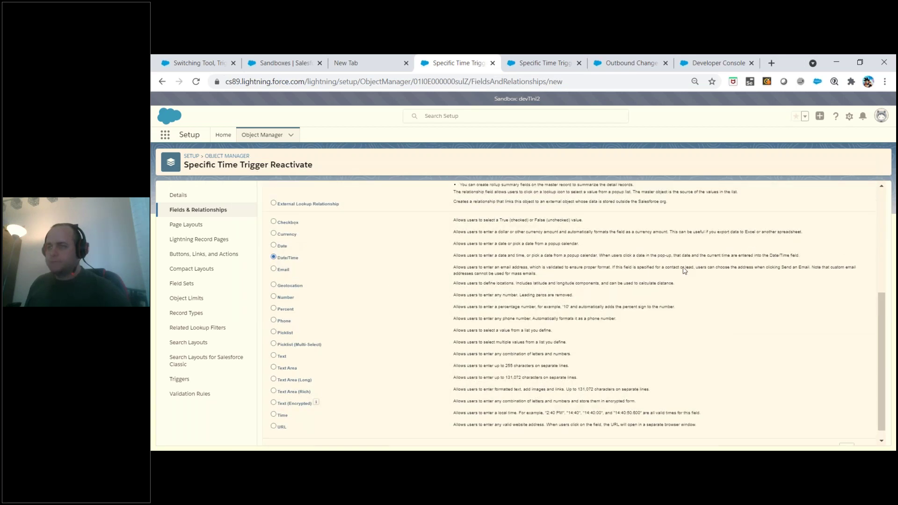
{"action": "key", "text": "Return"}
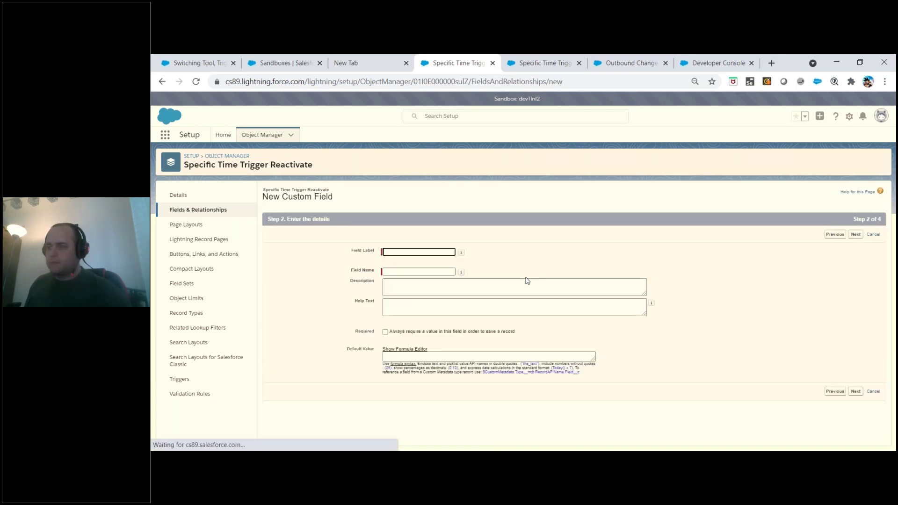
Label the new field "Preferred Date Time to recover"
{"action": "type", "text": "Prefer"}
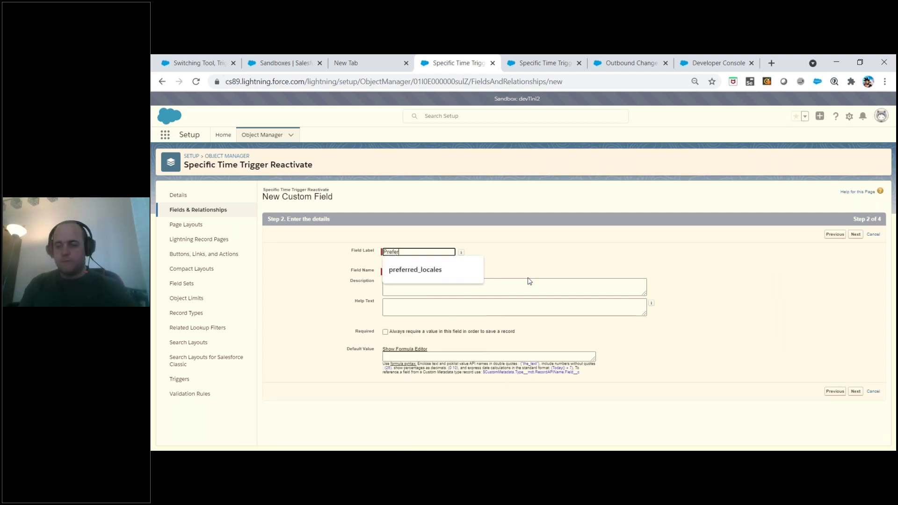
{"action": "type", "text": "red Date Time "}
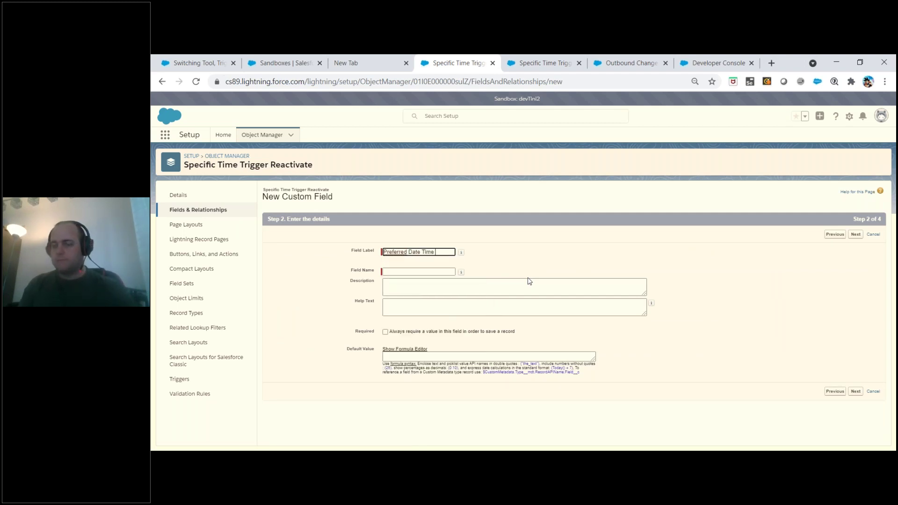
{"action": "type", "text": "to recover"}
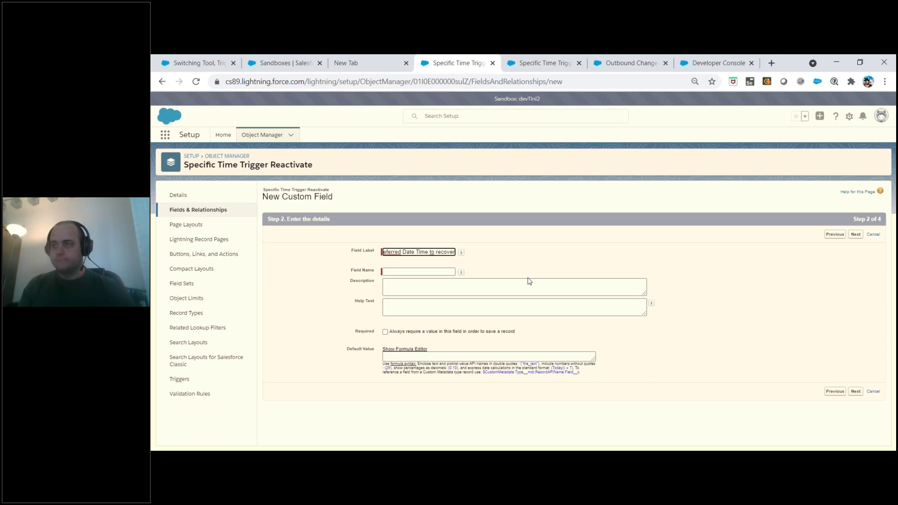
{"action": "type", "text": " Custom"}
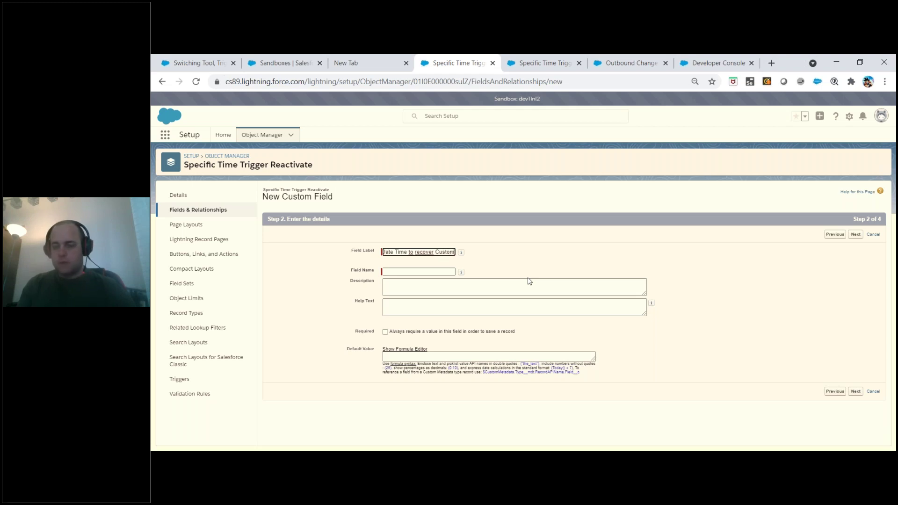
{"action": "type", "text": " Se"}
{"action": "key", "text": "BackSpace"}
{"action": "key", "text": "BackSpace"}
{"action": "key", "text": "BackSpace"}
{"action": "key", "text": "BackSpace"}
{"action": "key", "text": "BackSpace"}
{"action": "key", "text": "BackSpace"}
{"action": "key", "text": "BackSpace"}
{"action": "key", "text": "BackSpace"}
{"action": "key", "text": "BackSpace"}
{"action": "key", "text": "BackSpace"}
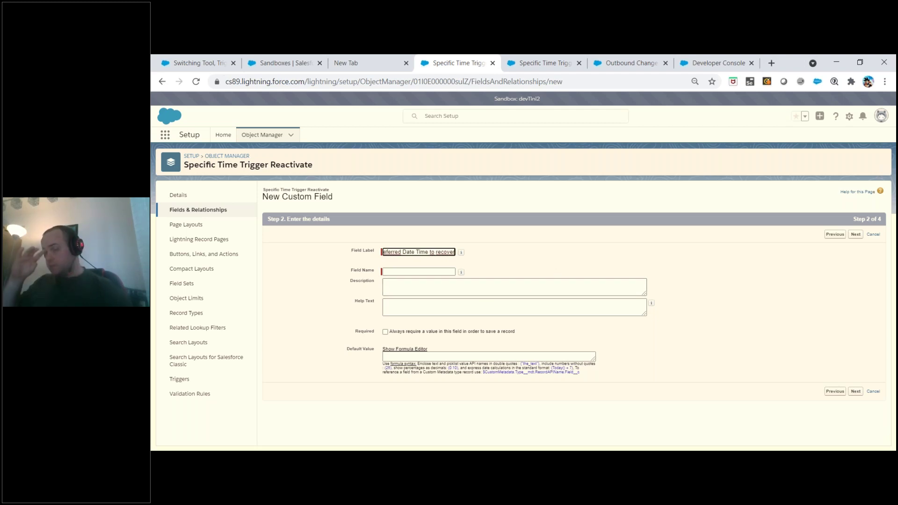
Enter the help text "Here you may put the time when it is wished to recover a custom setting or to remind people of metadata type."
{"action": "left_click", "coordinate": [430, 300]}
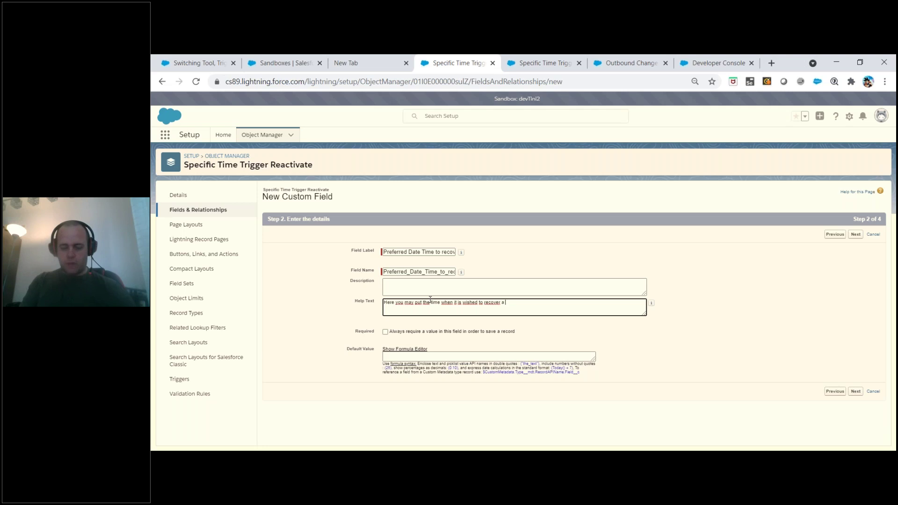
{"action": "type", "text": "om setting or to remind"}
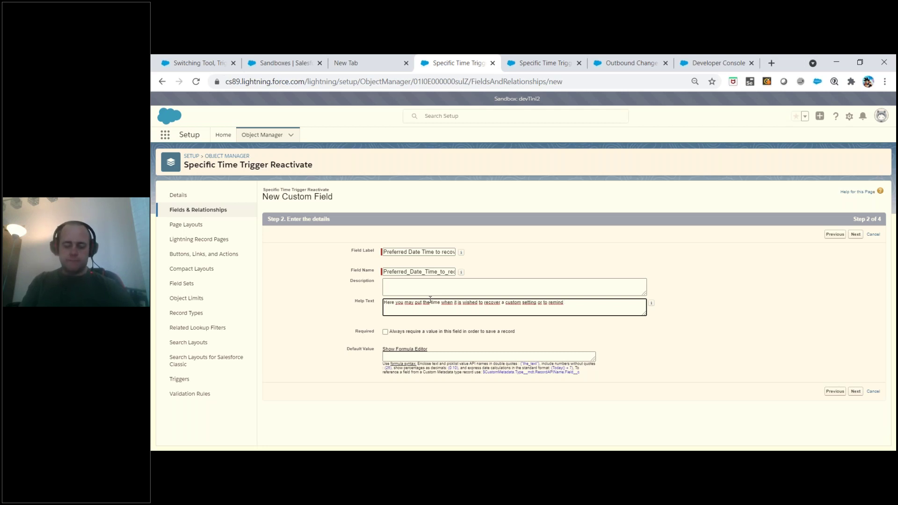
{"action": "key", "text": "BackSpace"}
{"action": "type", "text": "people"}
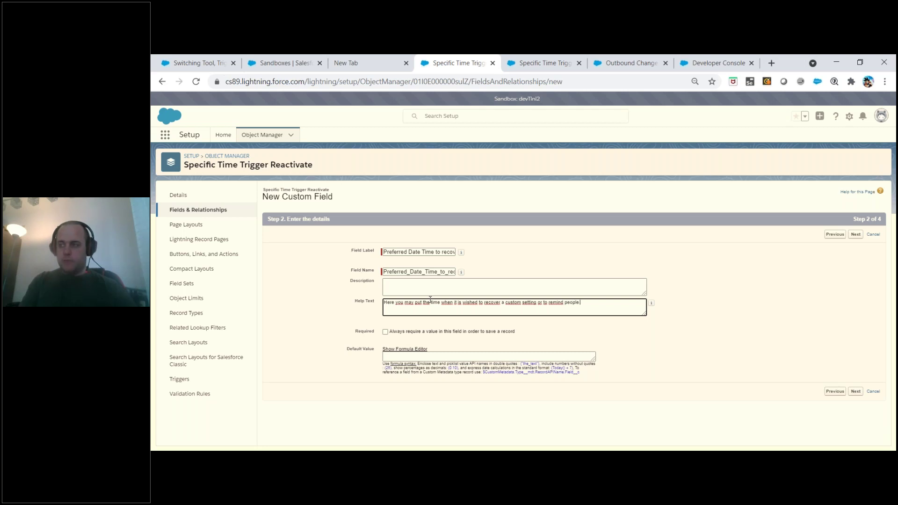
{"action": "type", "text": " of metadata type."}
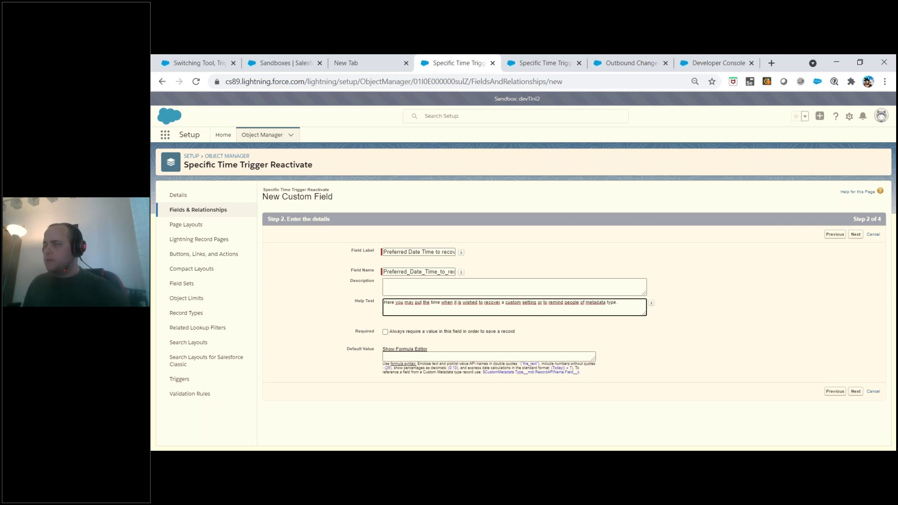
Make the Preferred Date Time to recover field visible to the System Administrator profile in the field-level security
{"action": "left_click", "coordinate": [856, 235]}
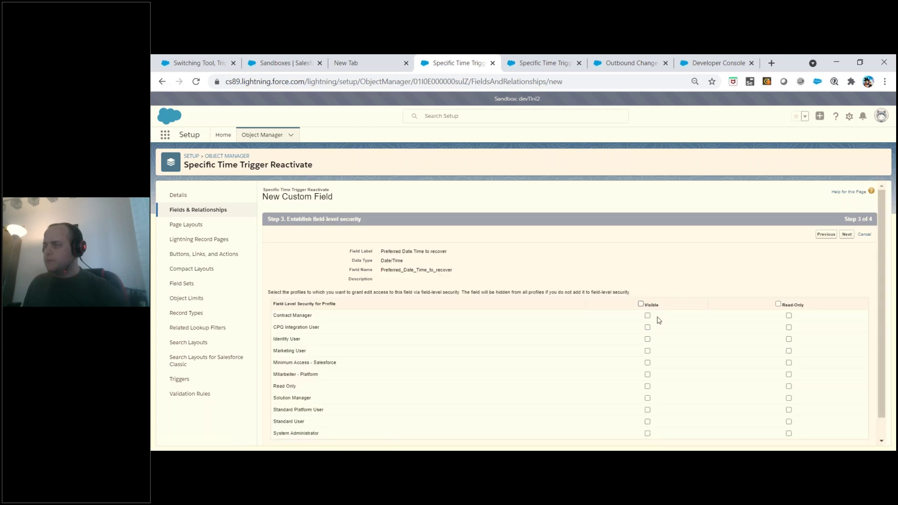
{"action": "scroll", "coordinate": [647, 403], "scroll_direction": "down", "scroll_amount": 1}
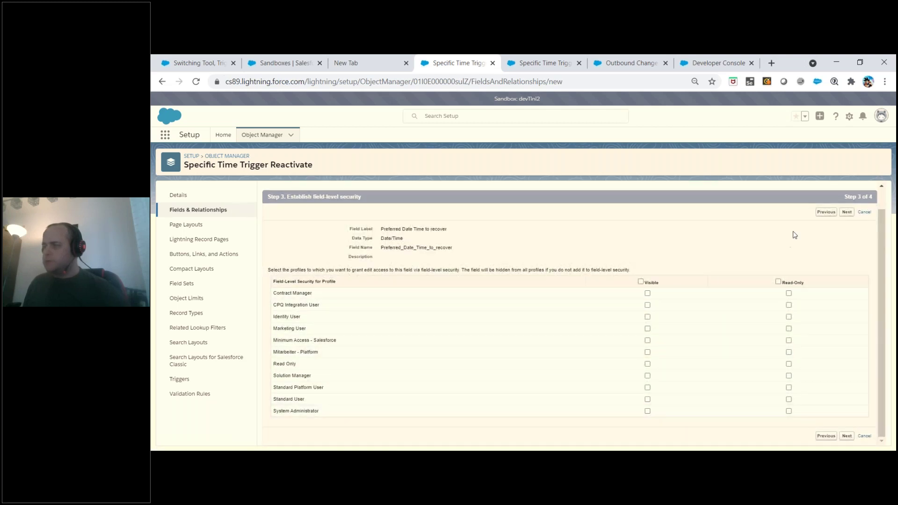
{"action": "left_click", "coordinate": [647, 411]}
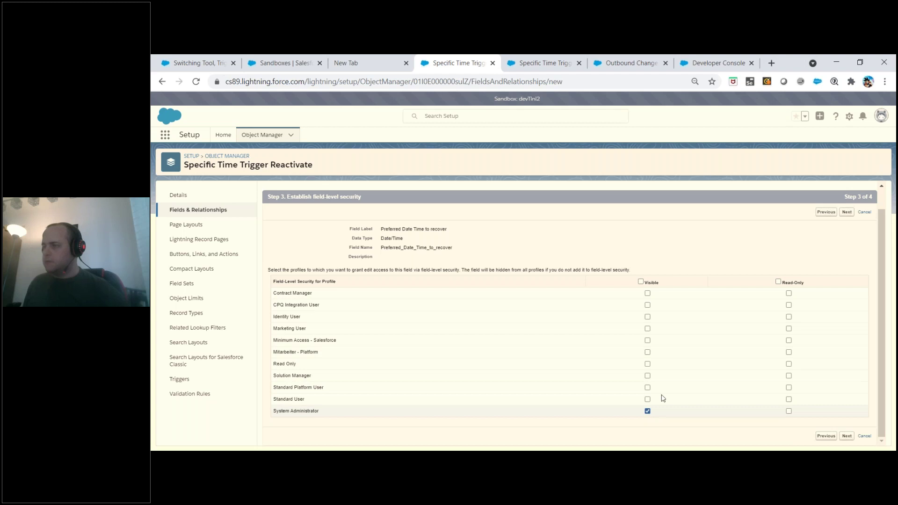
Return to the field details, add the description "US0092" and save the field with the Specific Time Trigger Reactivate Layout
{"action": "left_click", "coordinate": [826, 212]}
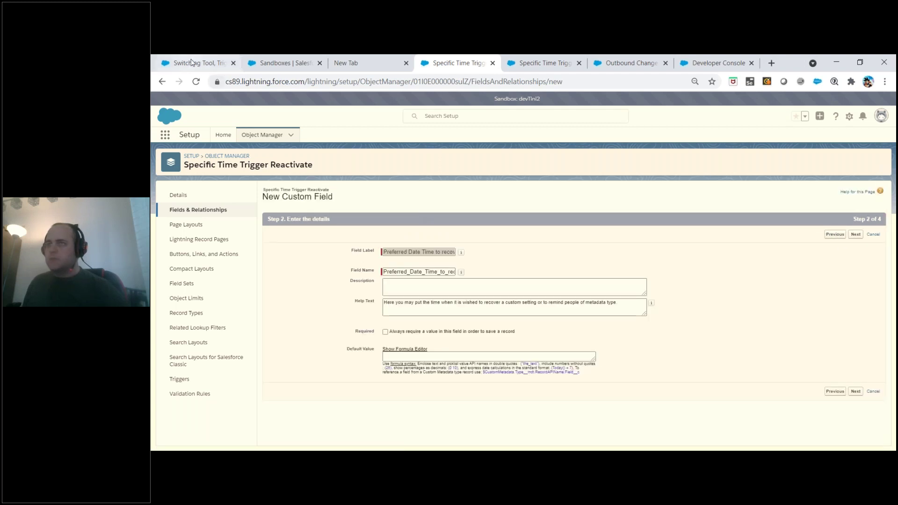
{"action": "left_click", "coordinate": [191, 62]}
{"action": "left_click", "coordinate": [443, 63]}
{"action": "left_click", "coordinate": [407, 291]}
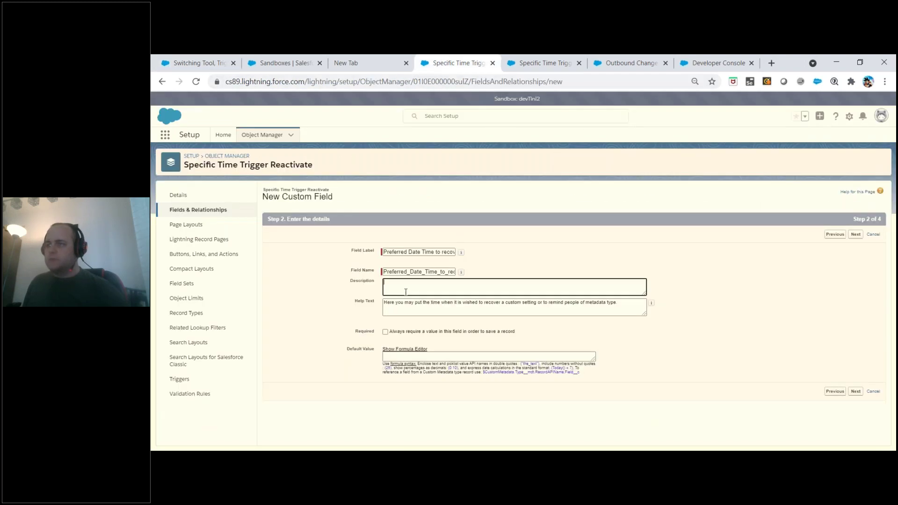
{"action": "type", "text": "Us"}
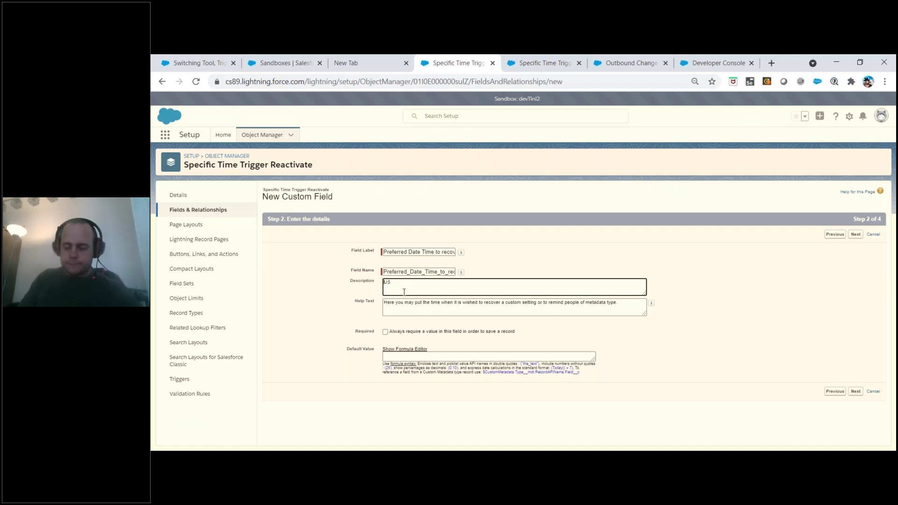
{"action": "type", "text": "e"}
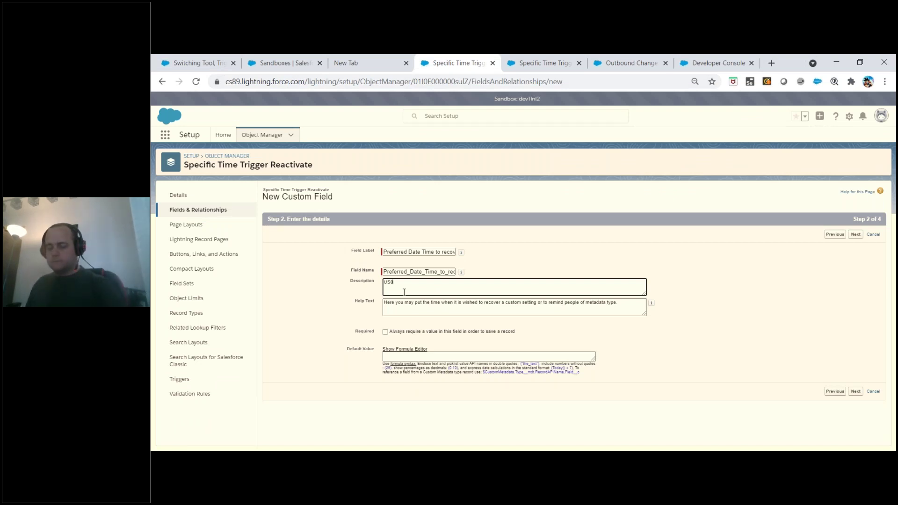
{"action": "type", "text": "092"}
{"action": "left_click", "coordinate": [855, 236]}
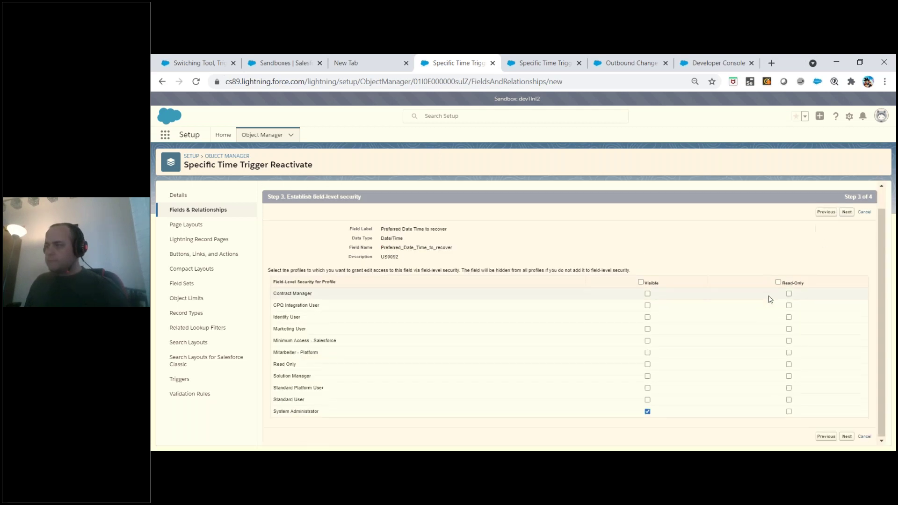
{"action": "left_click", "coordinate": [846, 213]}
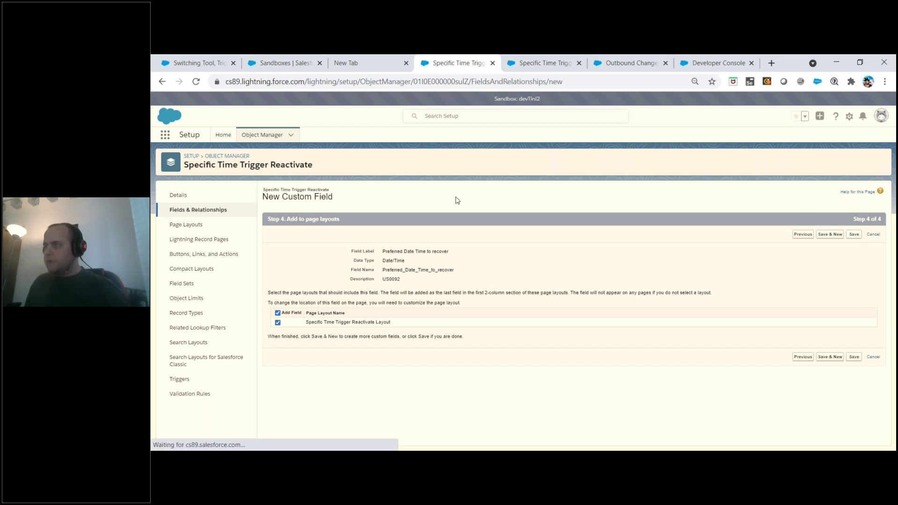
{"action": "left_click", "coordinate": [197, 63]}
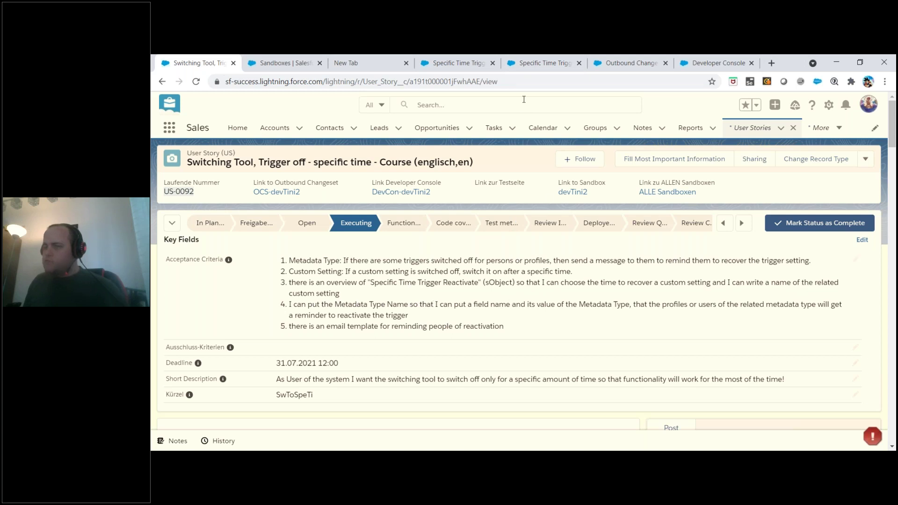
{"action": "left_click", "coordinate": [524, 65]}
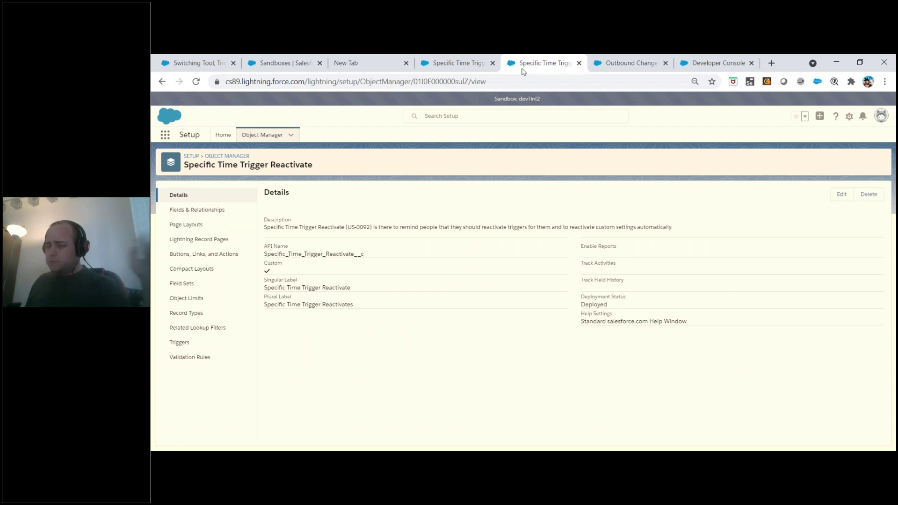
{"action": "left_click", "coordinate": [211, 209]}
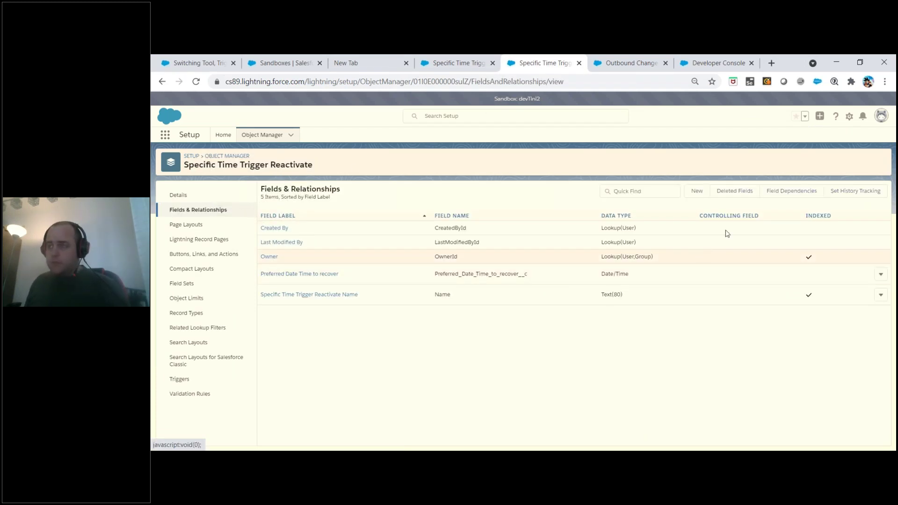
{"action": "left_click", "coordinate": [698, 191]}
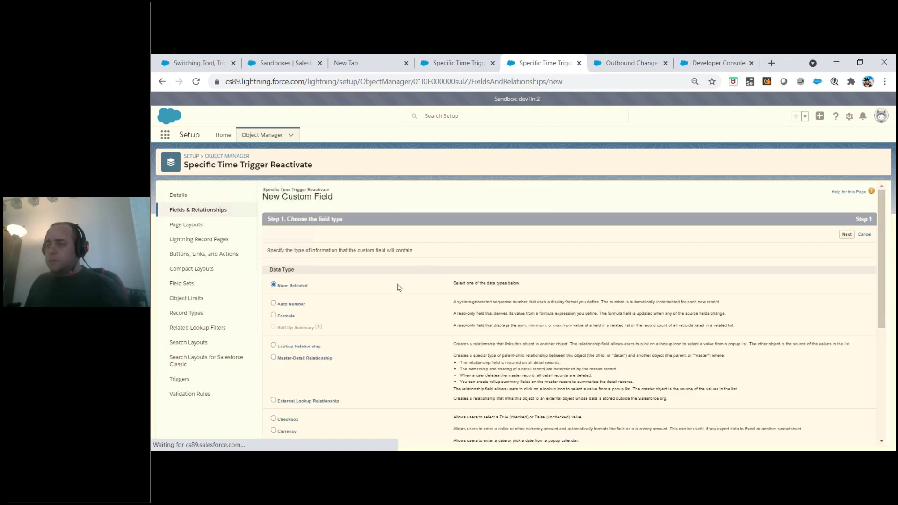
{"action": "scroll", "coordinate": [306, 344], "scroll_direction": "down", "scroll_amount": 5}
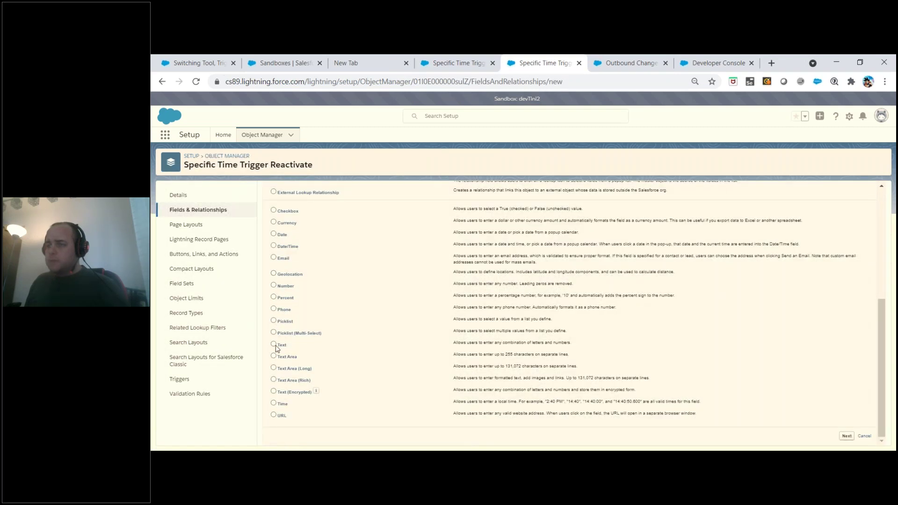
{"action": "scroll", "coordinate": [333, 339], "scroll_direction": "up", "scroll_amount": 10}
{"action": "left_click", "coordinate": [846, 235]}
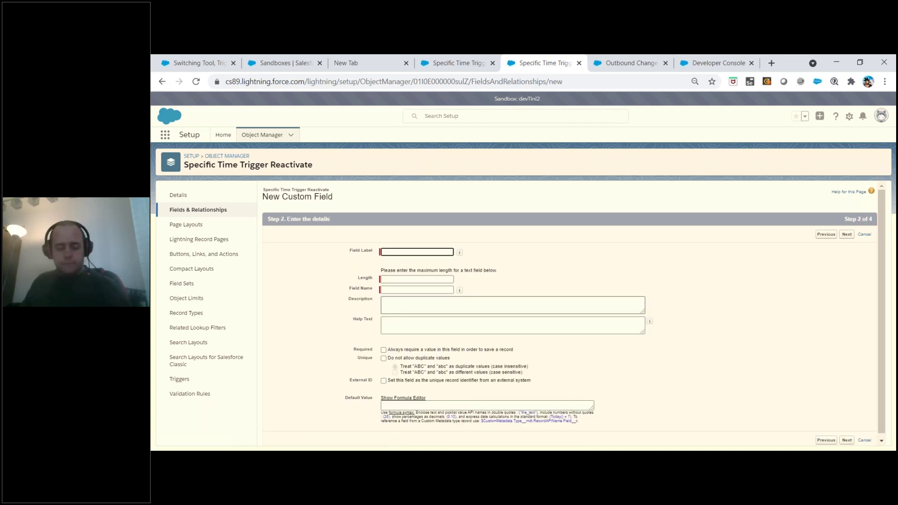
{"action": "type", "text": "filed"}
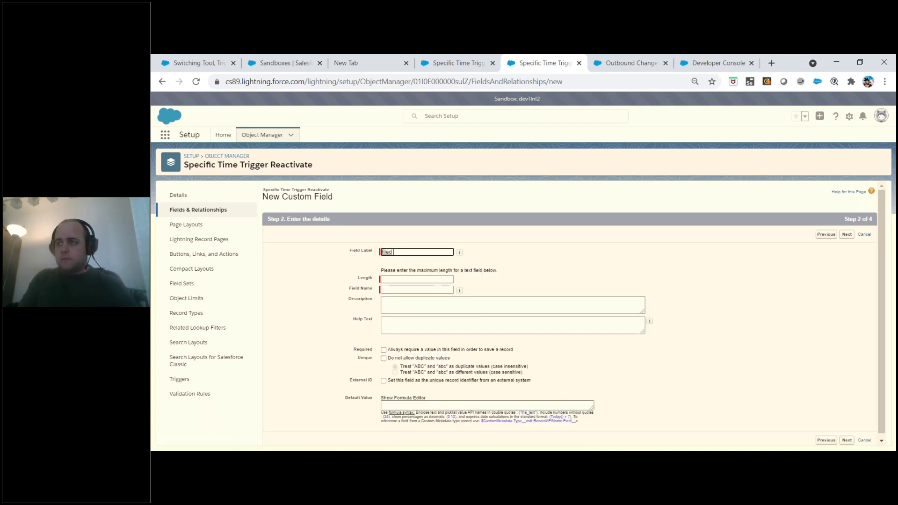
{"action": "key", "text": "BackSpace"}
{"action": "key", "text": "BackSpace"}
{"action": "key", "text": "BackSpace"}
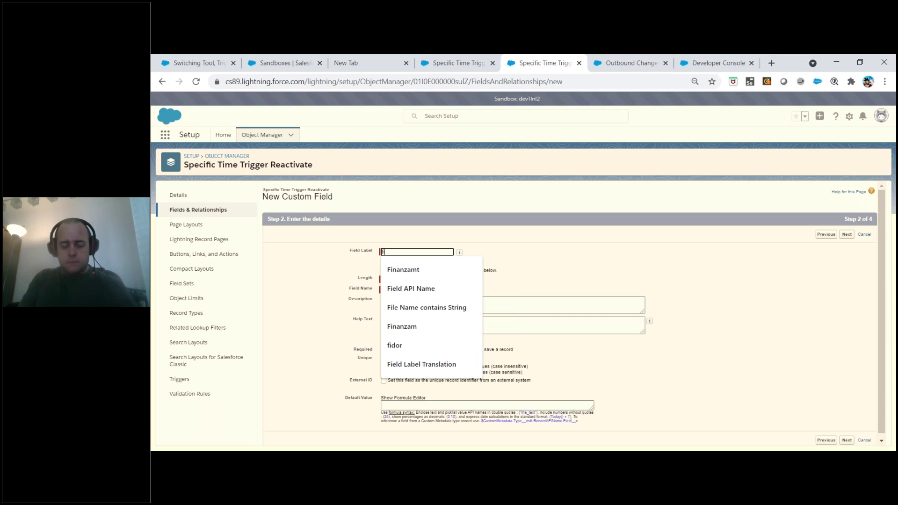
{"action": "type", "text": "eld name"}
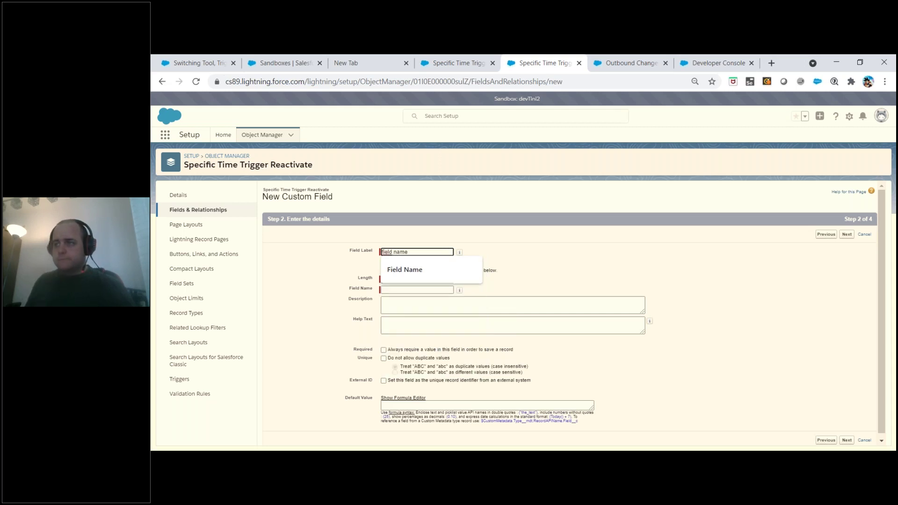
{"action": "left_click", "coordinate": [400, 309]}
{"action": "type", "text": "us"}
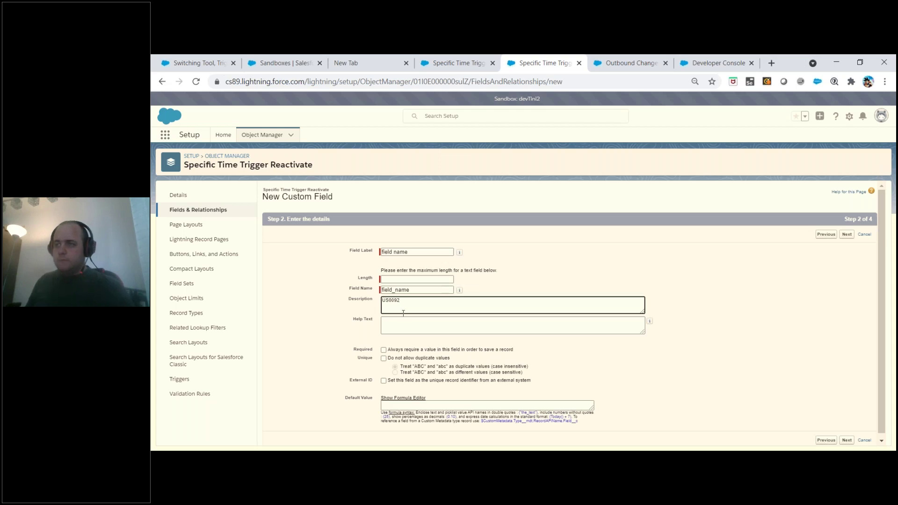
{"action": "left_click", "coordinate": [403, 323]}
{"action": "type", "text": "There is gonna be the name of the field of"}
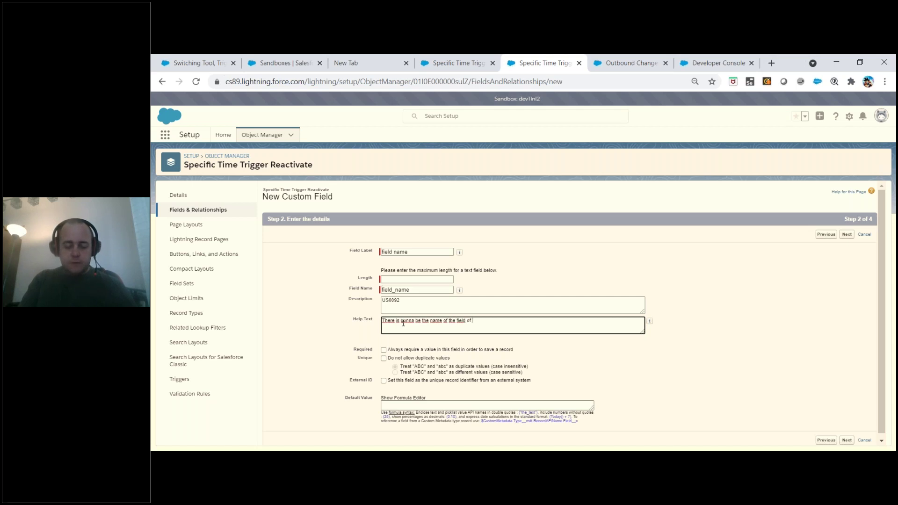
{"action": "type", "text": " a custom setting"}
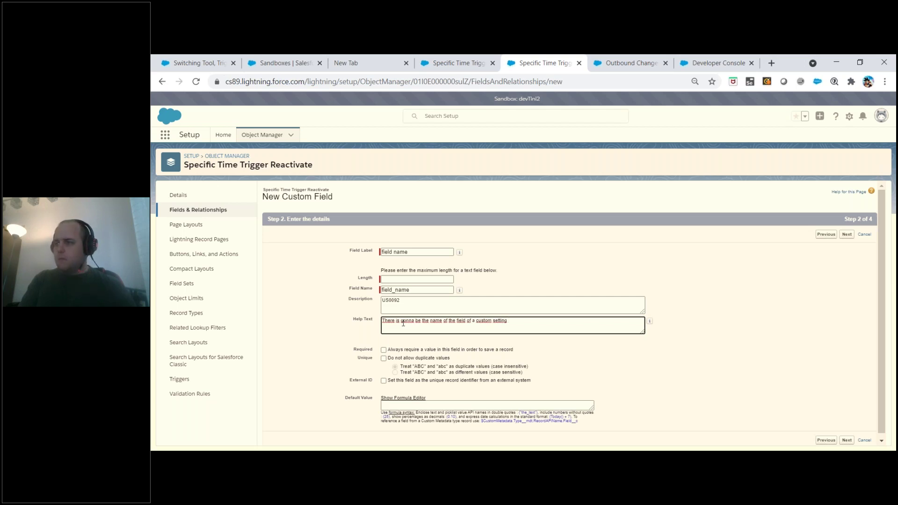
{"action": "type", "text": "or metadata"}
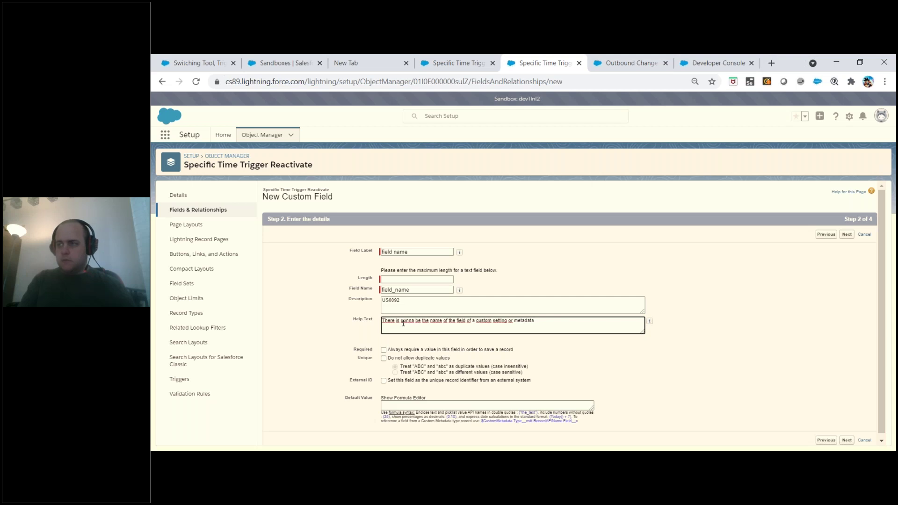
{"action": "type", "text": " type so that it is taken"}
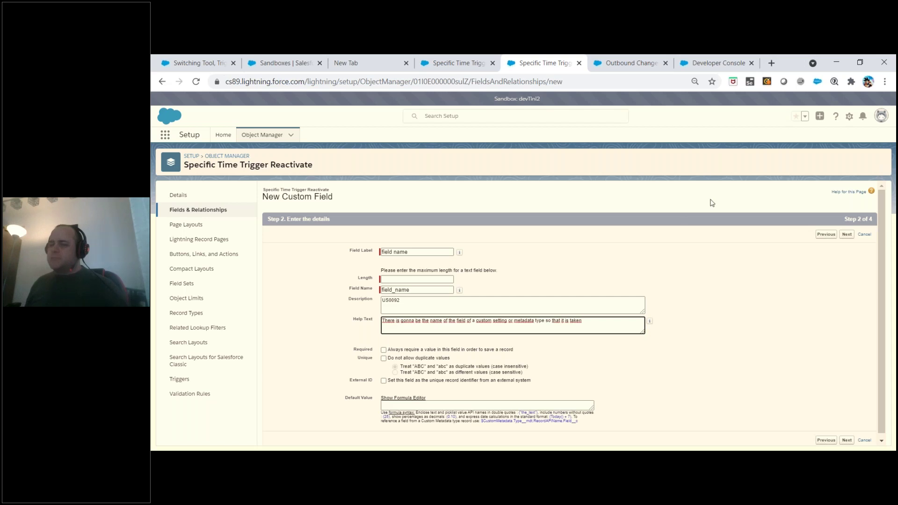
{"action": "left_click", "coordinate": [865, 234]}
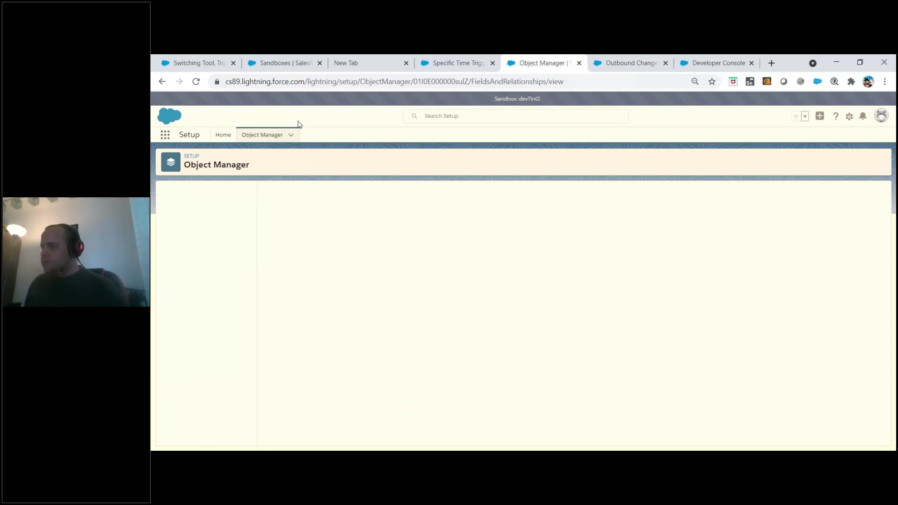
Review the US-0092 acceptance criteria and list the custom fields available to add to change set 2021-05-22-MAI-US0092
{"action": "left_click", "coordinate": [196, 62]}
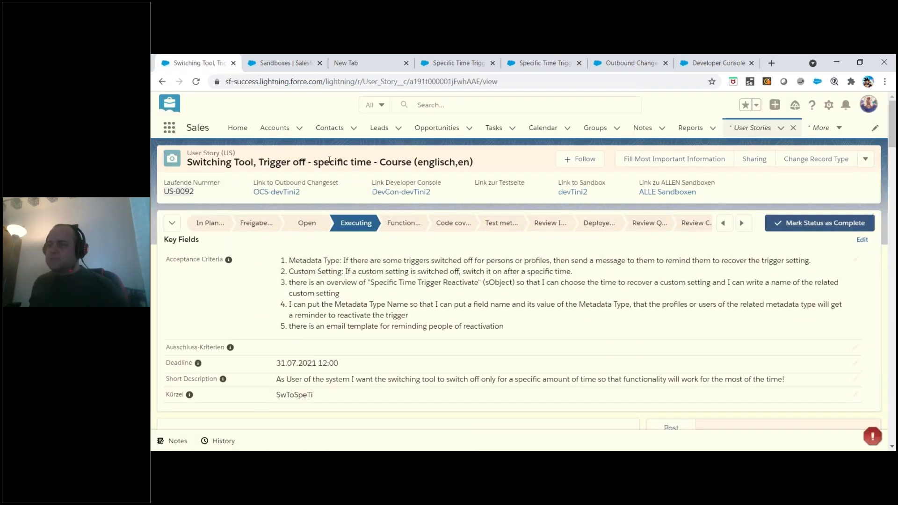
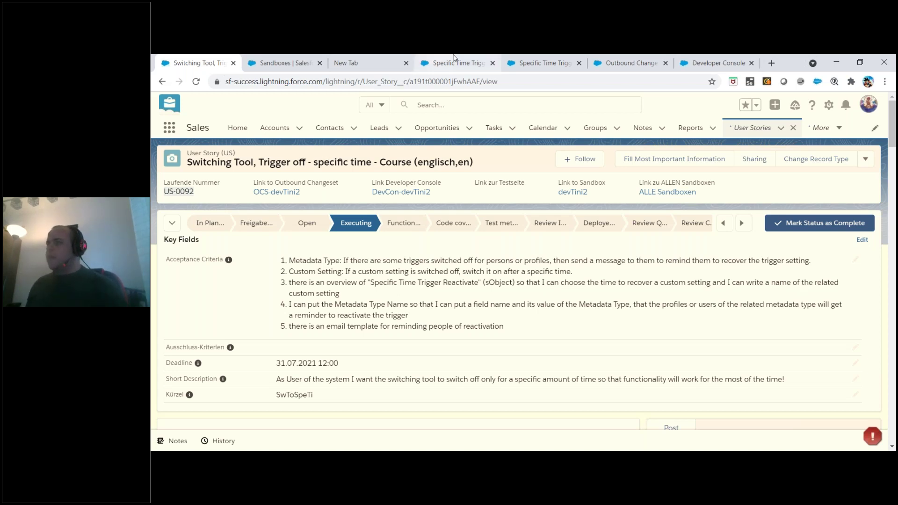
{"action": "left_click", "coordinate": [536, 64]}
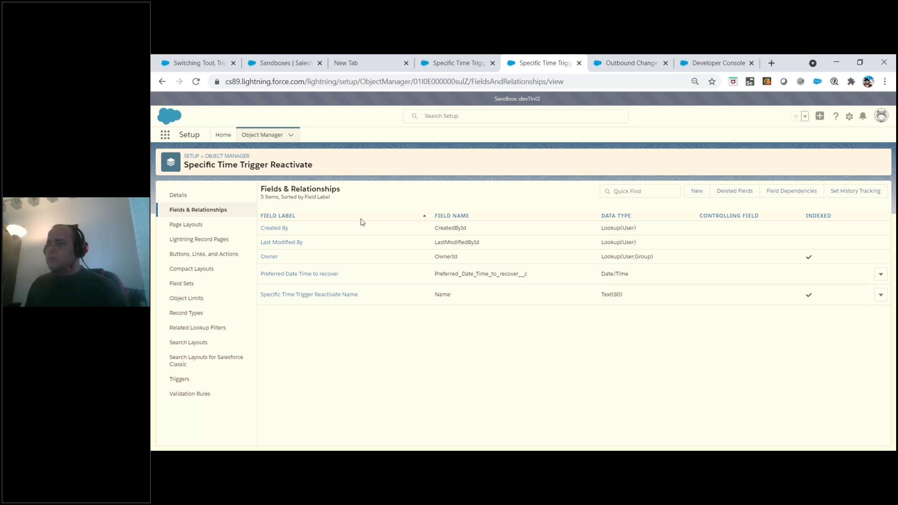
{"action": "left_click", "coordinate": [618, 64]}
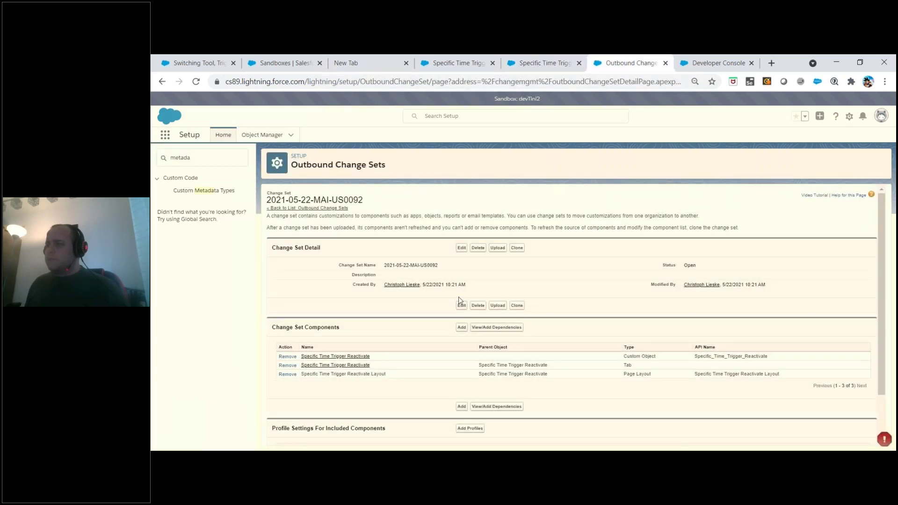
{"action": "left_click", "coordinate": [462, 328]}
{"action": "left_click", "coordinate": [545, 63]}
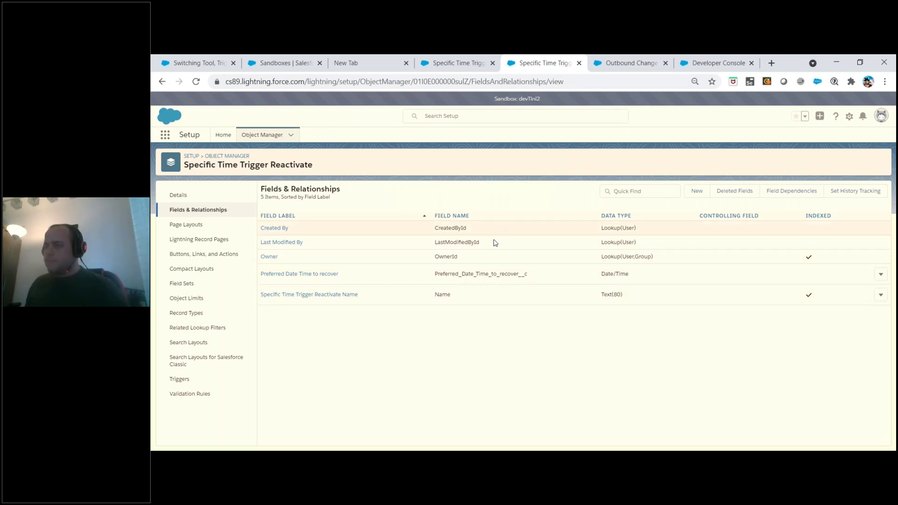
{"action": "left_click", "coordinate": [627, 63]}
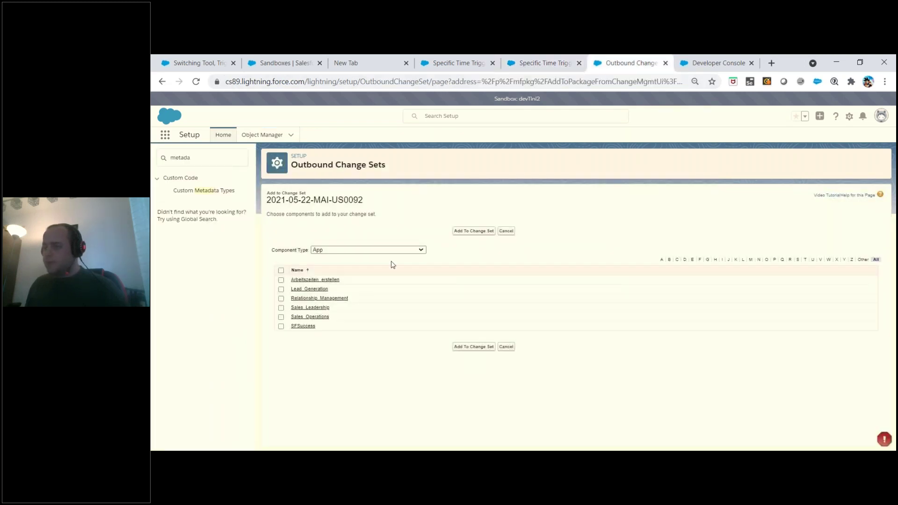
{"action": "left_click", "coordinate": [382, 251]}
{"action": "scroll", "coordinate": [366, 291], "scroll_direction": "down", "scroll_amount": 6}
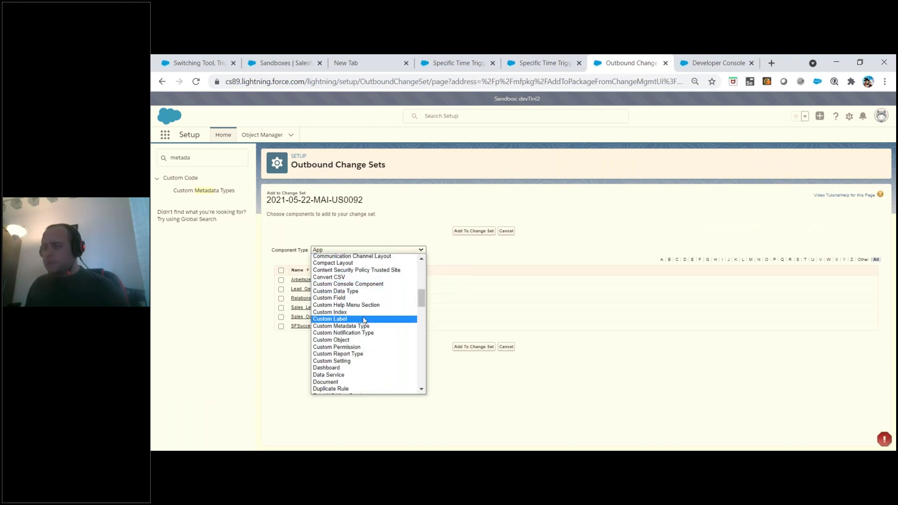
{"action": "left_click", "coordinate": [359, 296]}
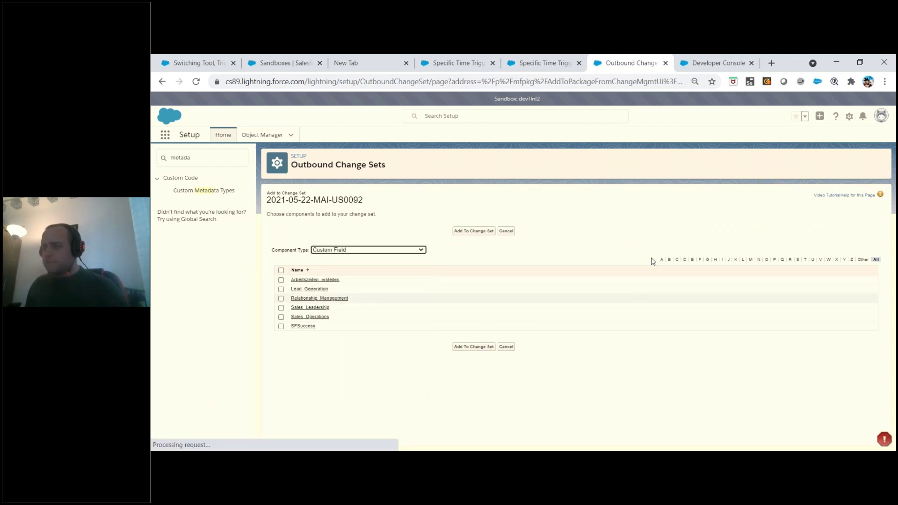
Add the Specific Time Trigger Reactivate object's Preferred Date Time to recover custom field to the change set
{"action": "left_click", "coordinate": [762, 264]}
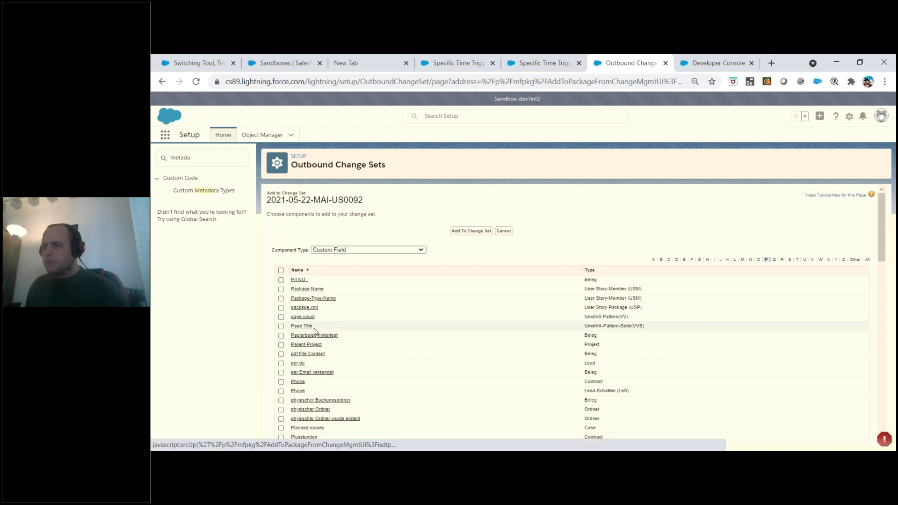
{"action": "scroll", "coordinate": [315, 331], "scroll_direction": "down", "scroll_amount": 1}
{"action": "scroll", "coordinate": [314, 331], "scroll_direction": "down", "scroll_amount": 4}
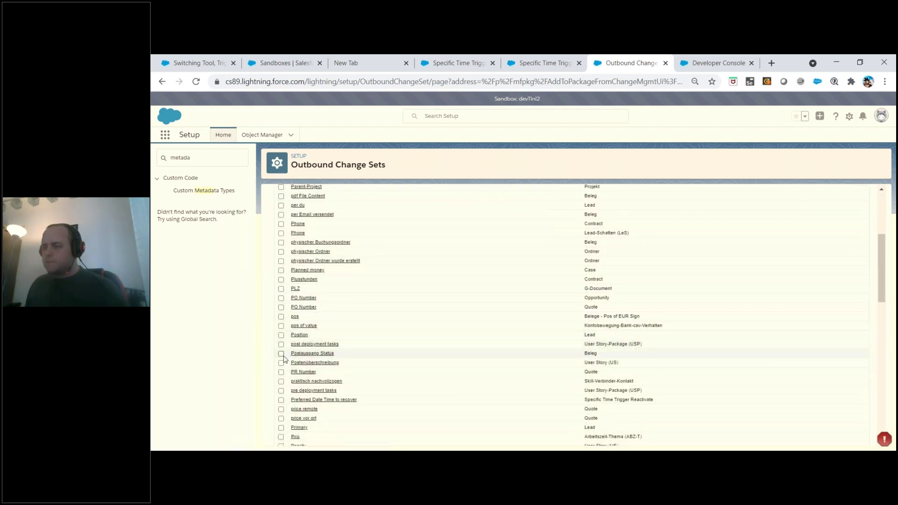
{"action": "left_click", "coordinate": [281, 346]}
{"action": "scroll", "coordinate": [495, 244], "scroll_direction": "up", "scroll_amount": 5}
{"action": "left_click", "coordinate": [472, 231]}
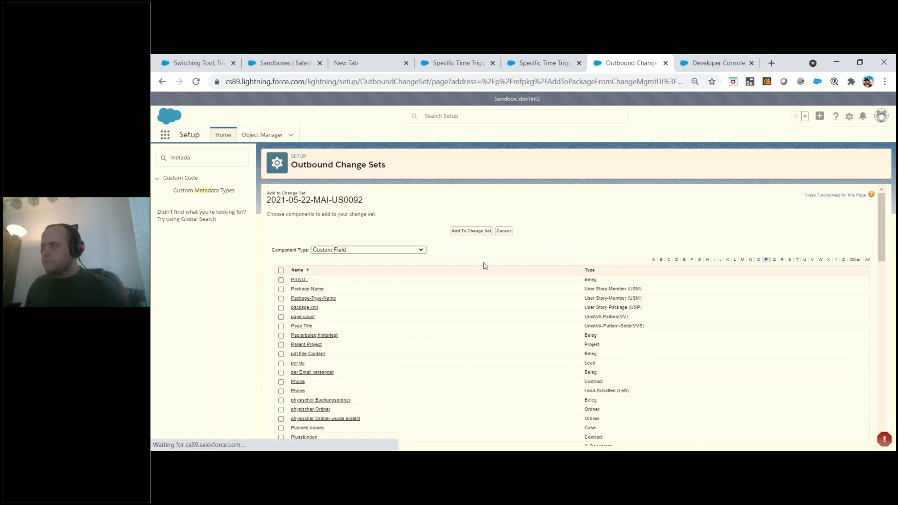
Compare the two browser tabs showing Specific Time Trigger Reactivate's Fields & Relationships and close the duplicate one
{"action": "left_click", "coordinate": [538, 65]}
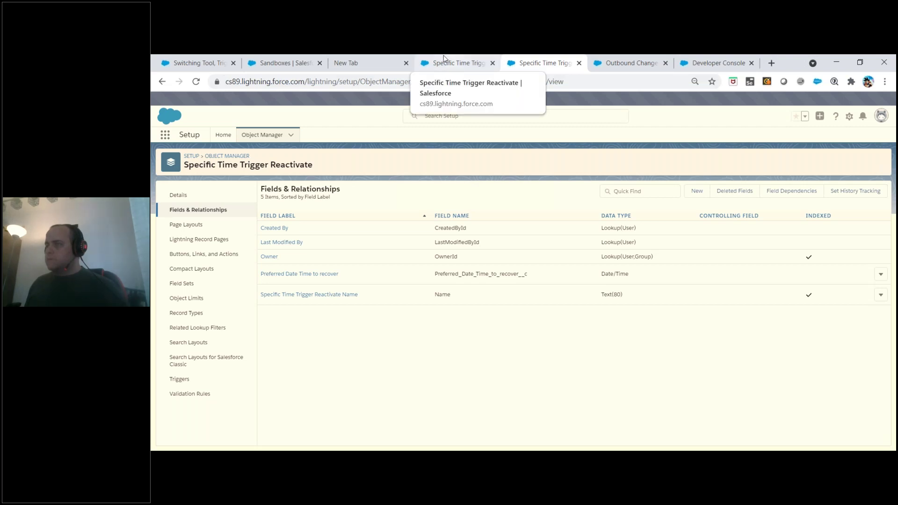
{"action": "left_click", "coordinate": [464, 68]}
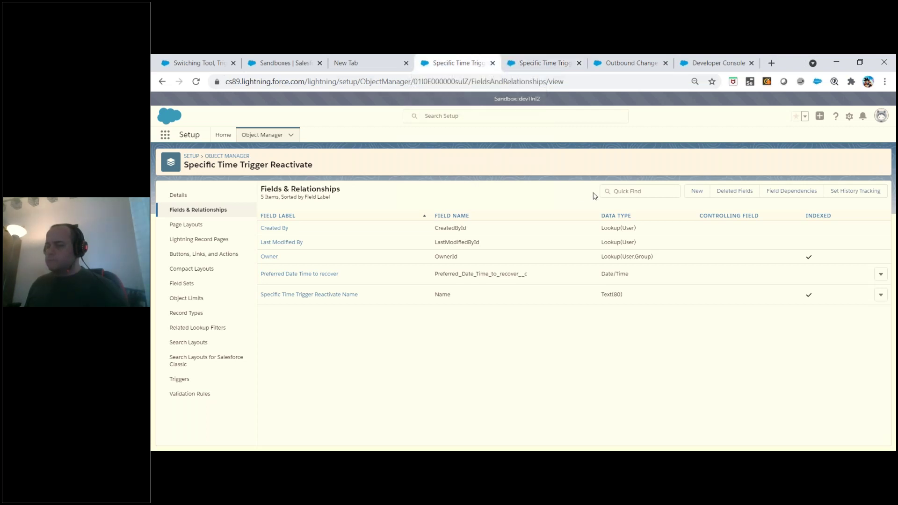
{"action": "left_click", "coordinate": [541, 63]}
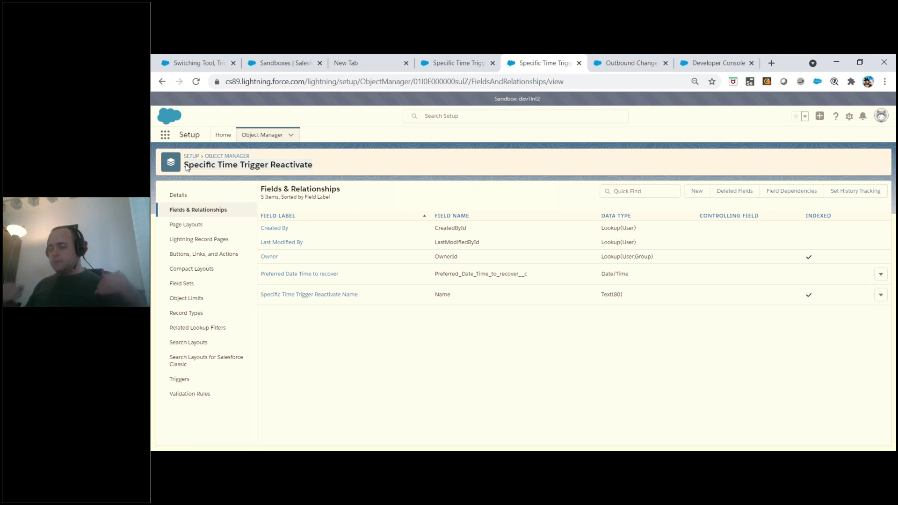
{"action": "left_click", "coordinate": [444, 62]}
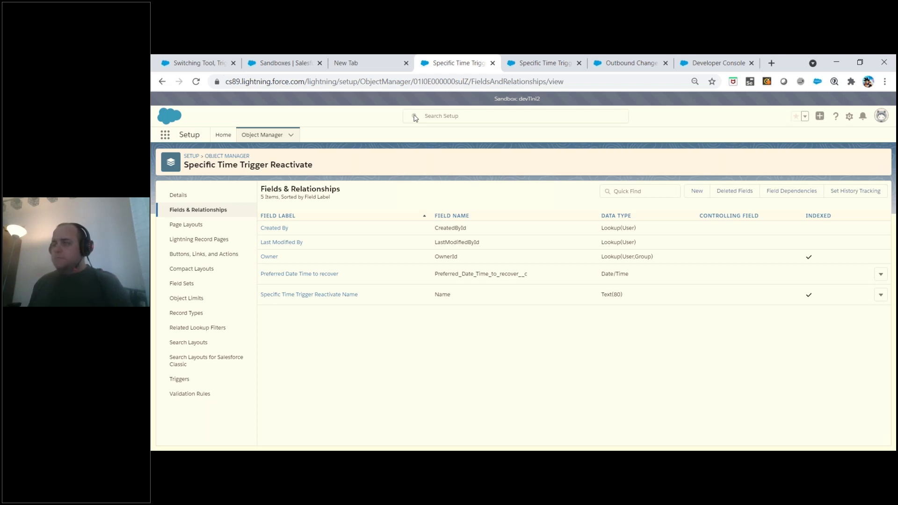
{"action": "left_click", "coordinate": [545, 62]}
{"action": "left_click", "coordinate": [579, 62]}
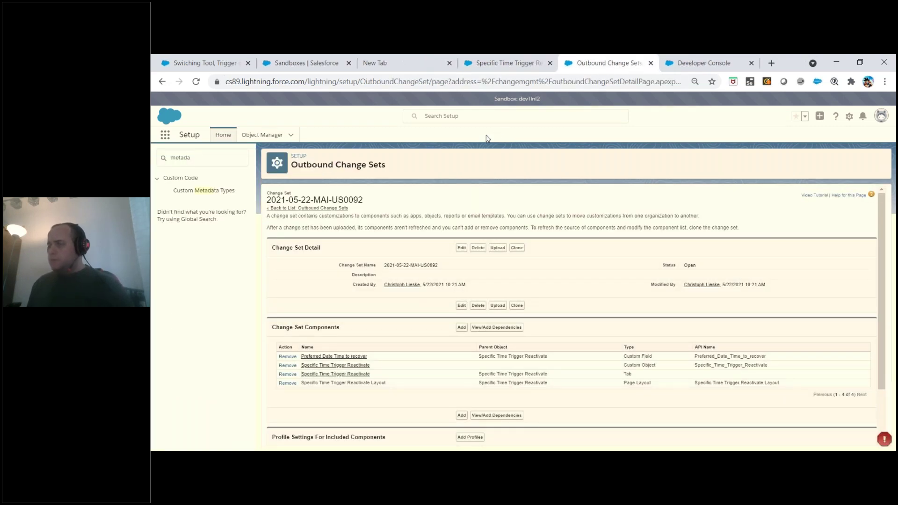
Open the sandbox's Setup Home in a separate browser tab, search for "email" and go to Classic Email Templates
{"action": "left_click", "coordinate": [506, 65]}
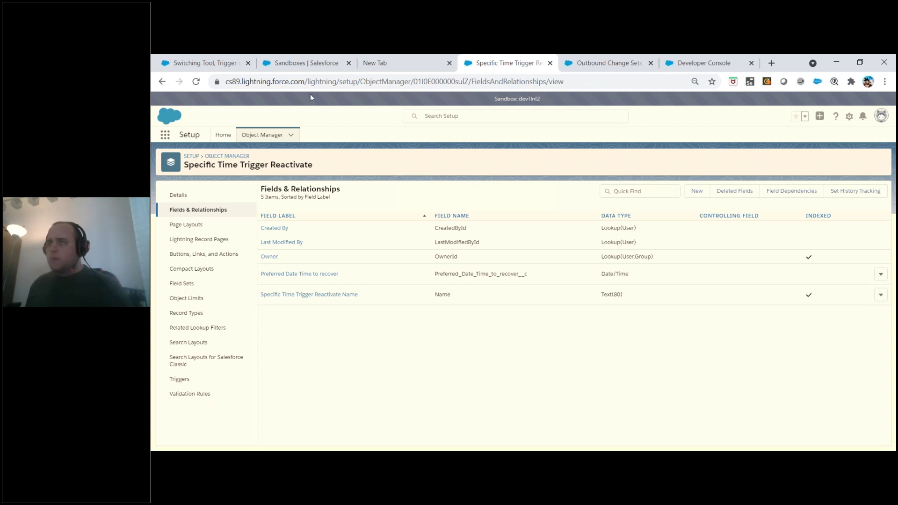
{"action": "right_click", "coordinate": [223, 135]}
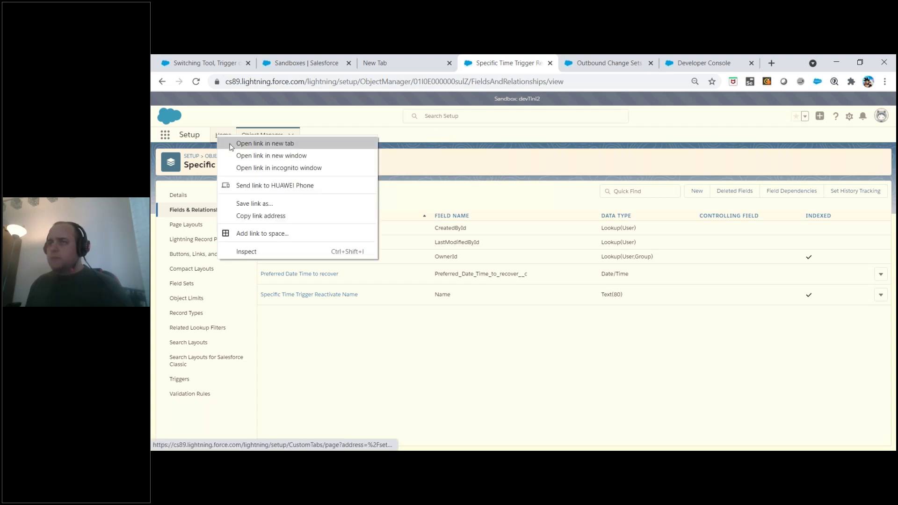
{"action": "left_click", "coordinate": [248, 142]}
{"action": "left_click", "coordinate": [531, 69]}
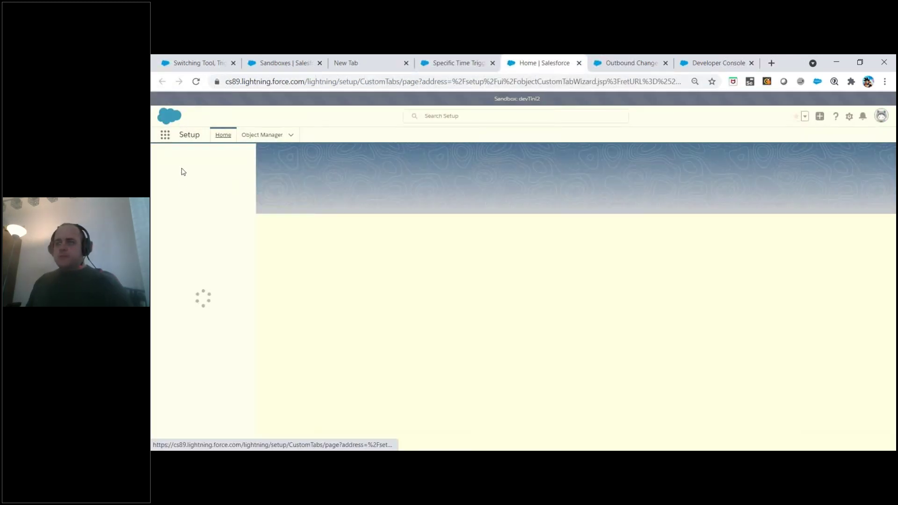
{"action": "left_click", "coordinate": [187, 159]}
{"action": "type", "text": "email"}
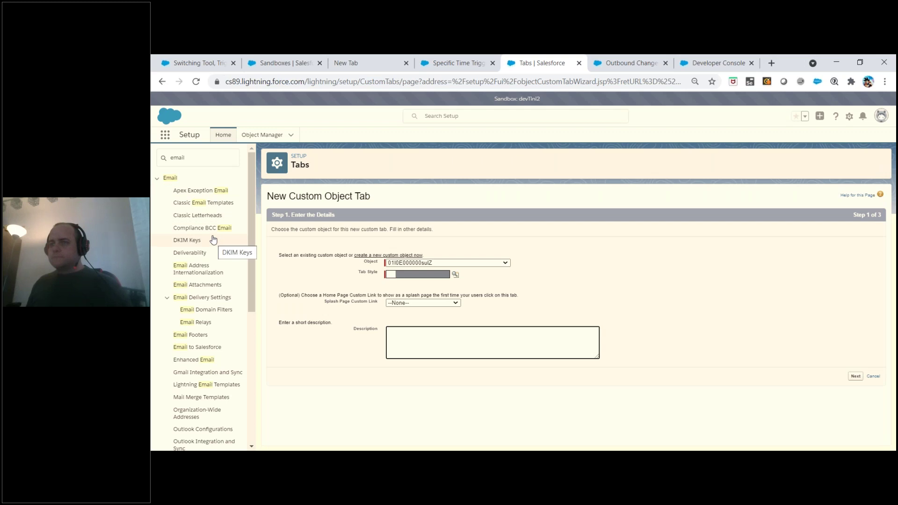
{"action": "left_click", "coordinate": [210, 205]}
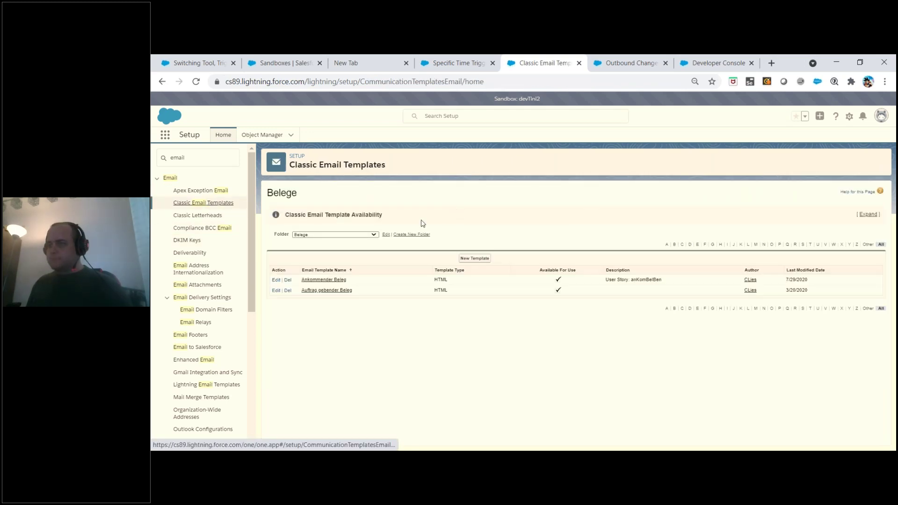
Switch the email template list to the Unfiled Public Classic Email Templates folder
{"action": "left_click", "coordinate": [358, 235]}
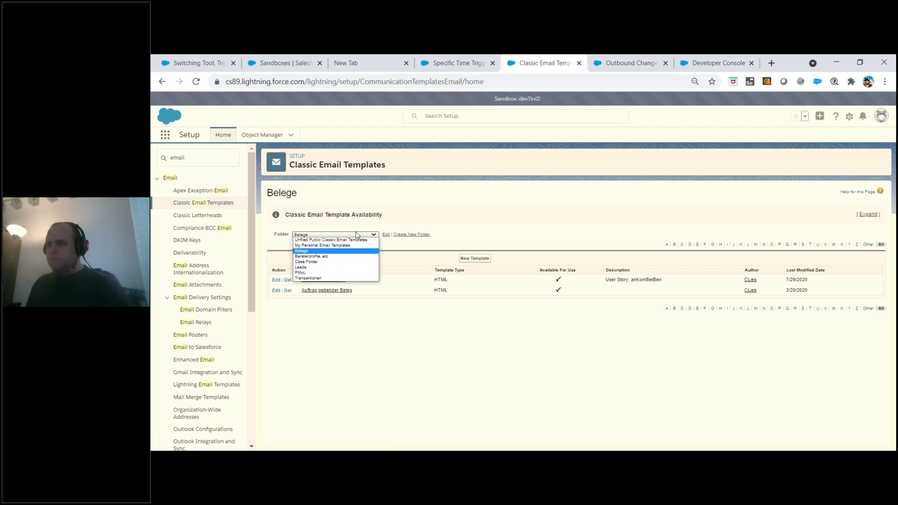
{"action": "left_click", "coordinate": [439, 218]}
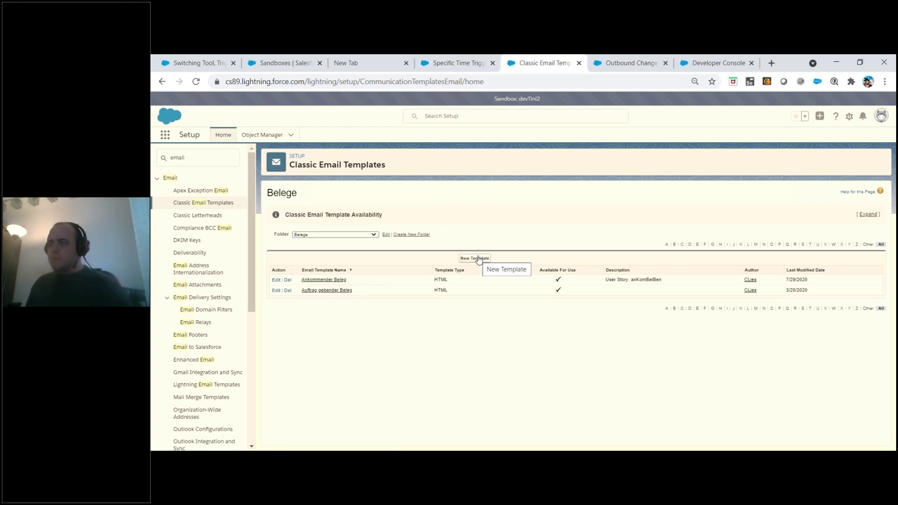
{"action": "left_click", "coordinate": [365, 235]}
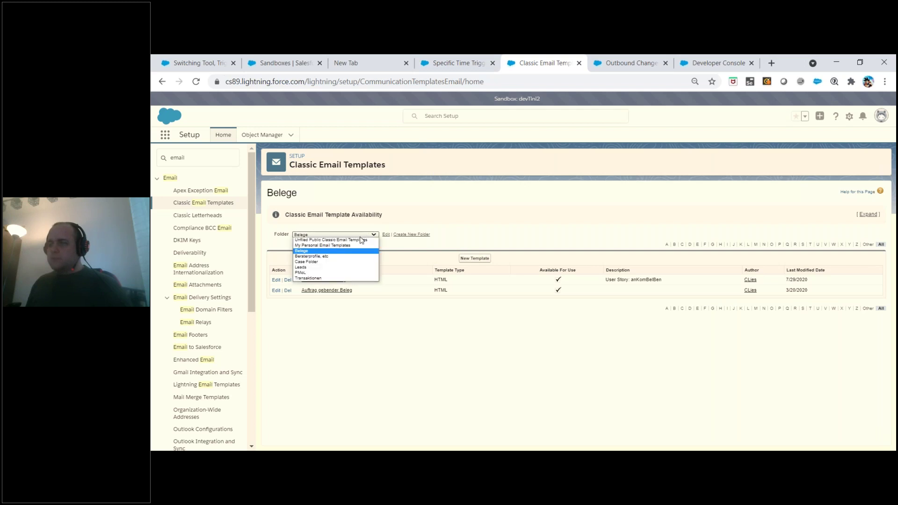
{"action": "left_click", "coordinate": [362, 239]}
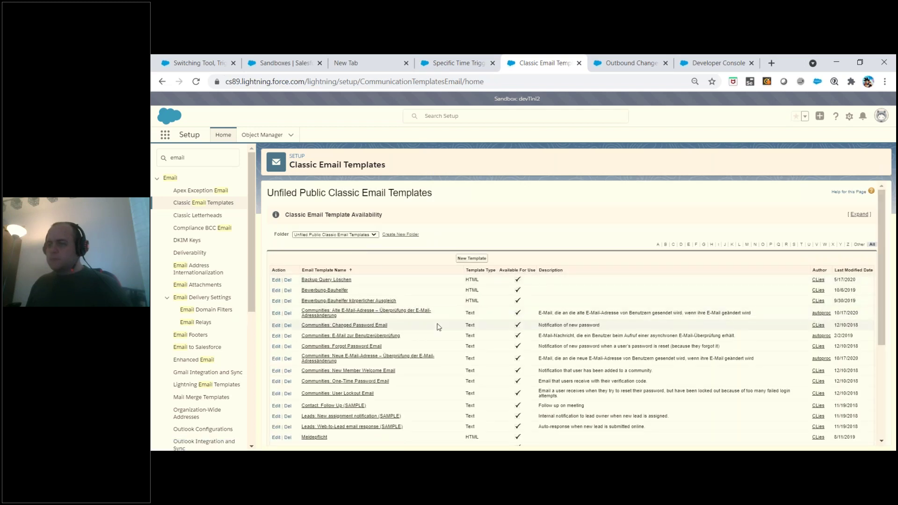
{"action": "left_click", "coordinate": [364, 234]}
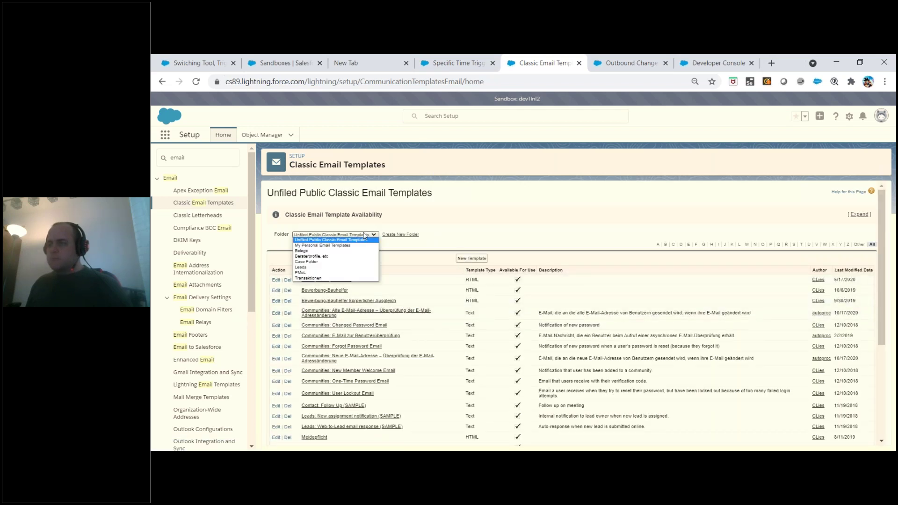
{"action": "left_click", "coordinate": [497, 233]}
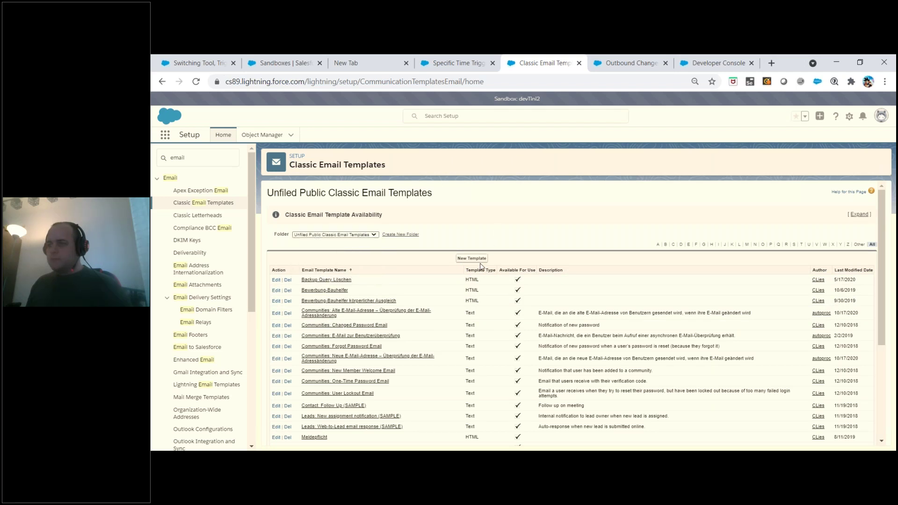
{"action": "scroll", "coordinate": [476, 259], "scroll_direction": "down", "scroll_amount": 1}
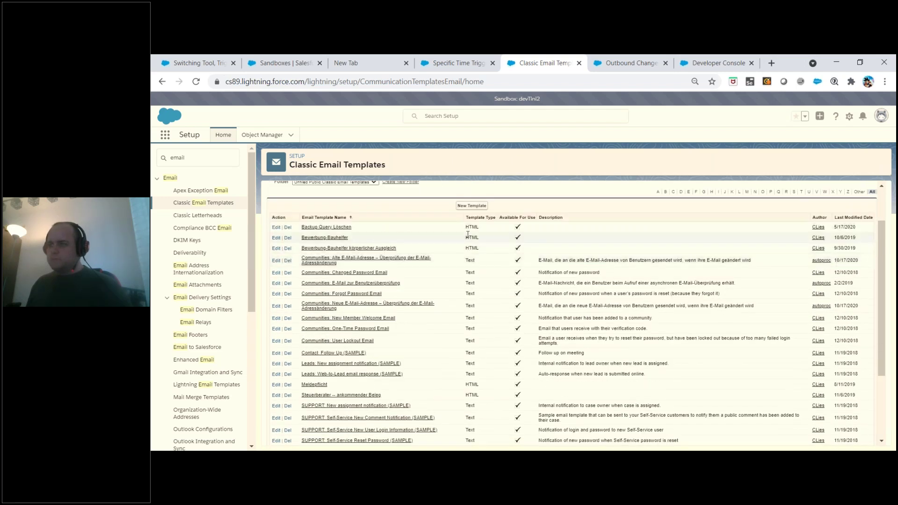
Start a new email template of the type HTML (using Classic Letterhead)
{"action": "left_click", "coordinate": [472, 206]}
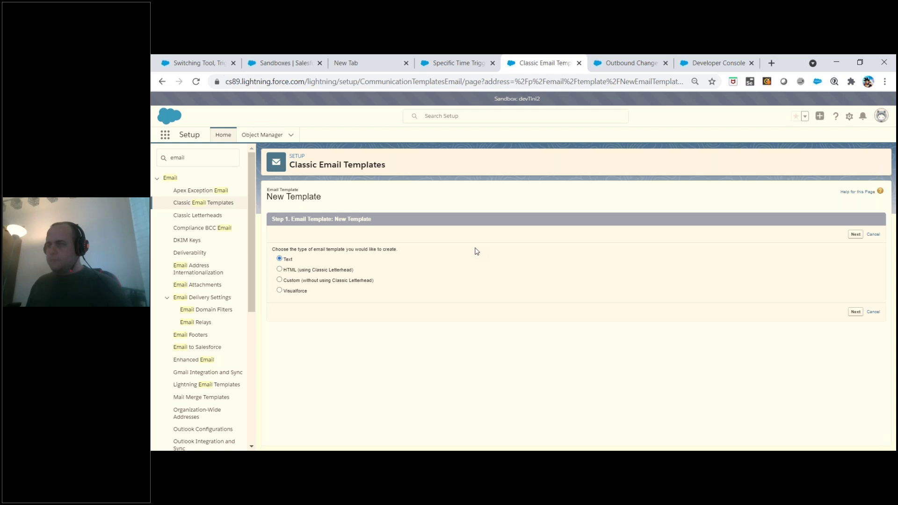
{"action": "left_click", "coordinate": [327, 269]}
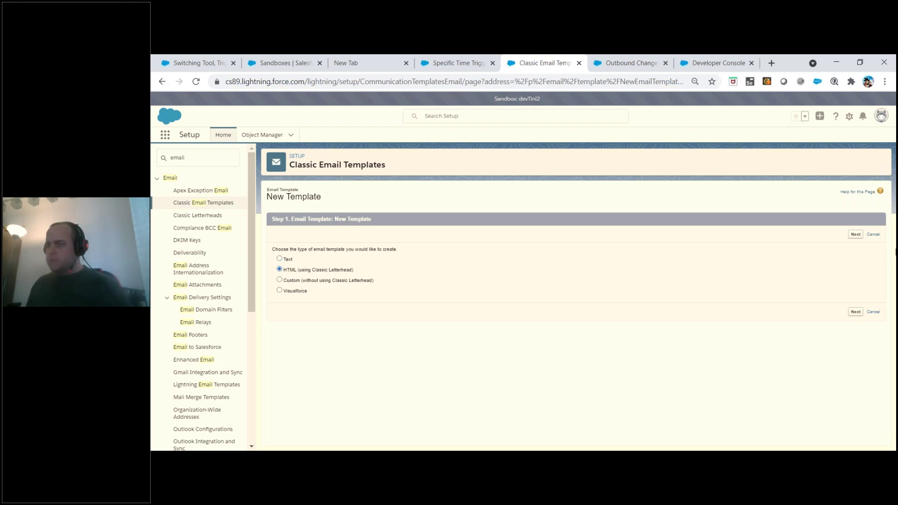
{"action": "left_click", "coordinate": [855, 234]}
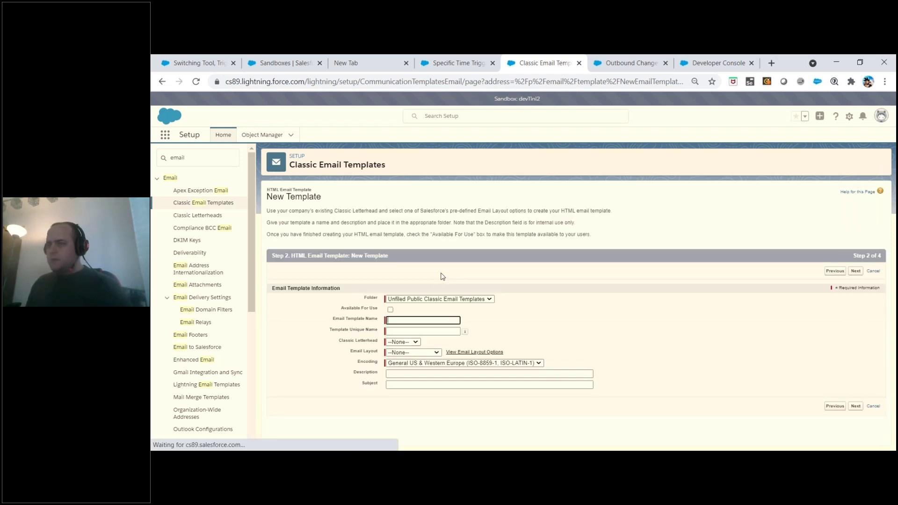
Make the new HTML email template available for use and begin its name with US0092-S
{"action": "left_click", "coordinate": [391, 309]}
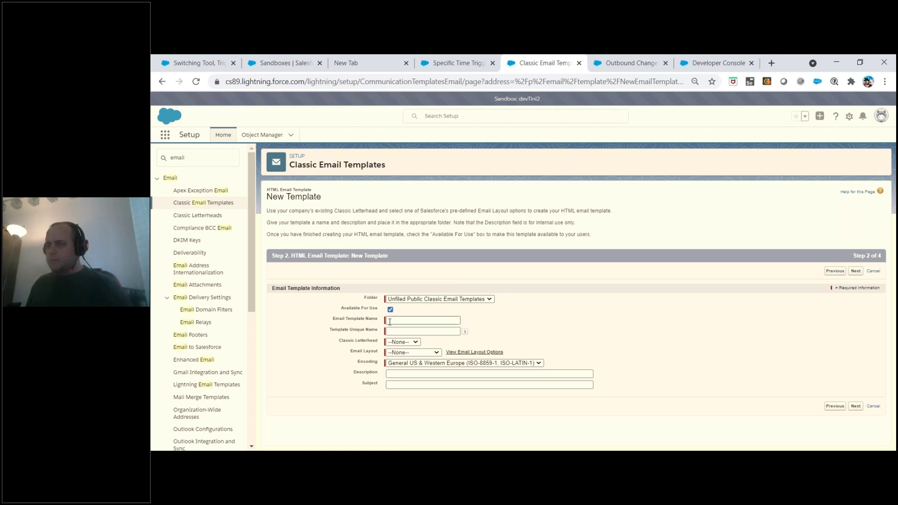
{"action": "left_click", "coordinate": [394, 320]}
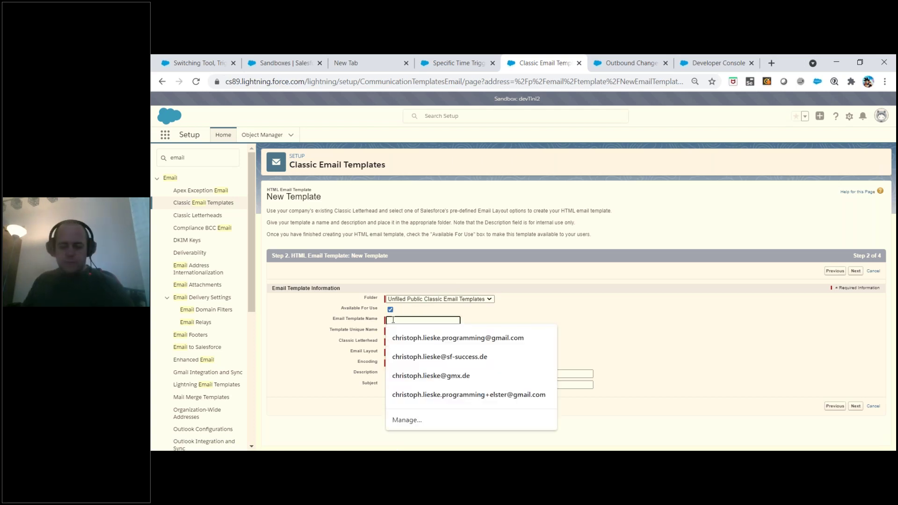
{"action": "type", "text": "US0092"}
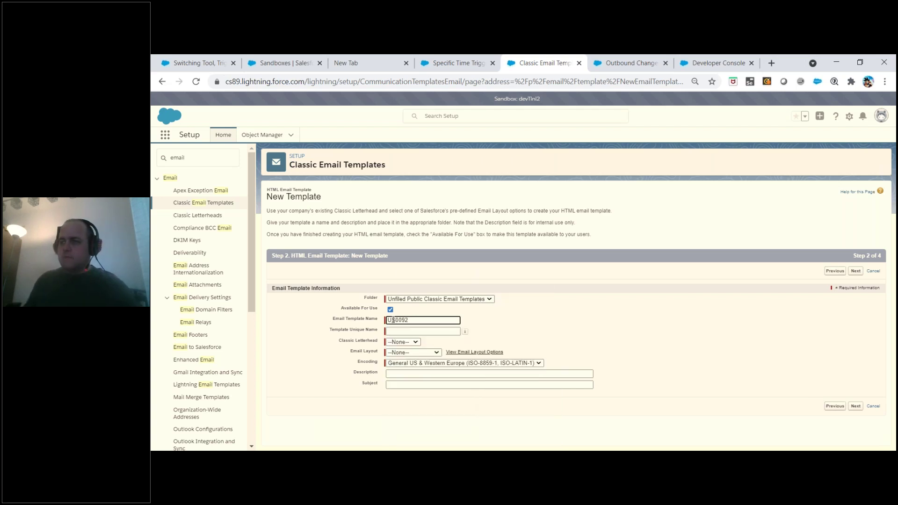
{"action": "type", "text": "-S"}
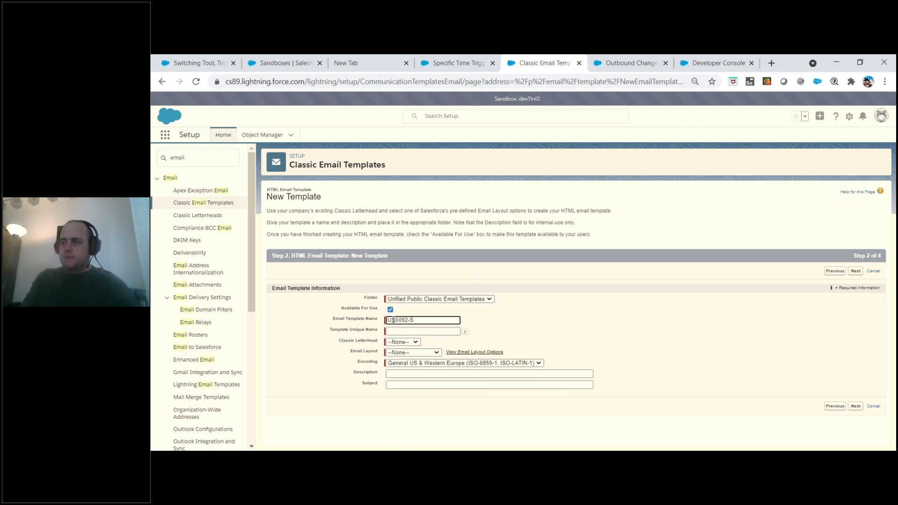
Change the custom object's label to Specific Time Trigger Reactivate (STTR) and save the object definition
{"action": "left_click", "coordinate": [456, 63]}
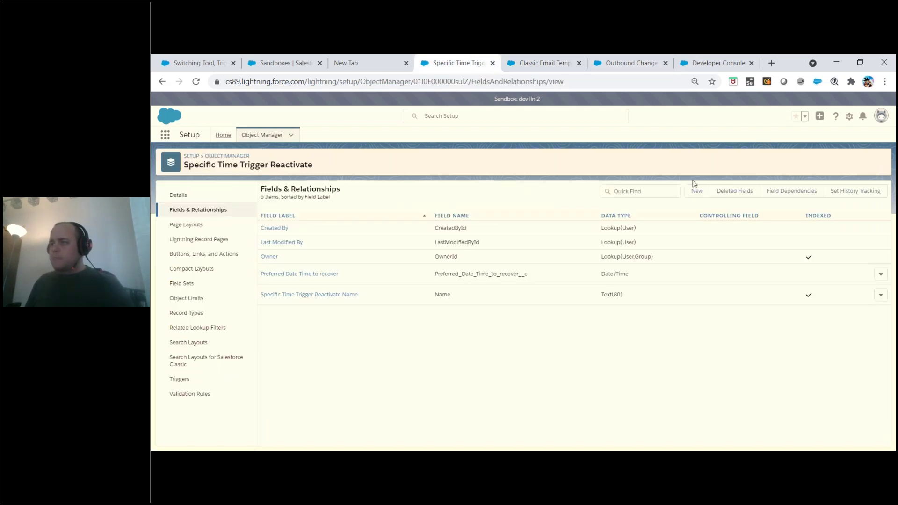
{"action": "left_click", "coordinate": [174, 195]}
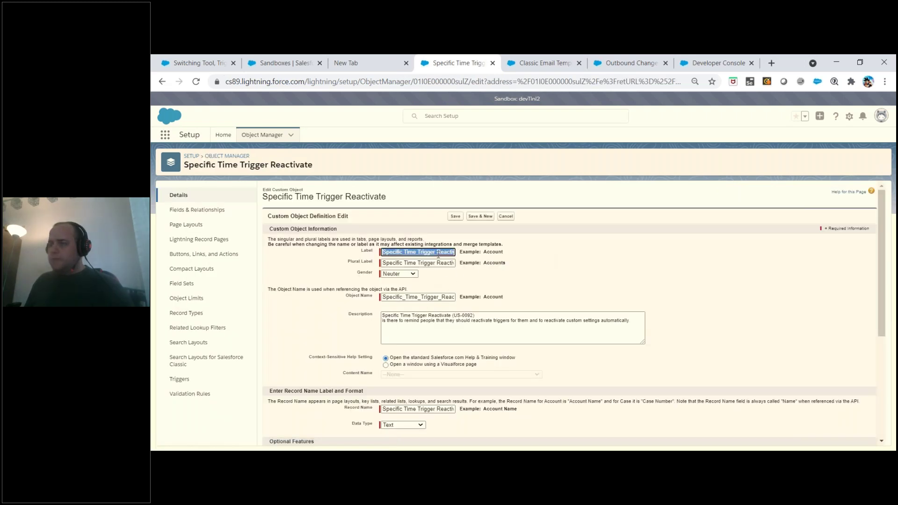
{"action": "key", "text": "End"}
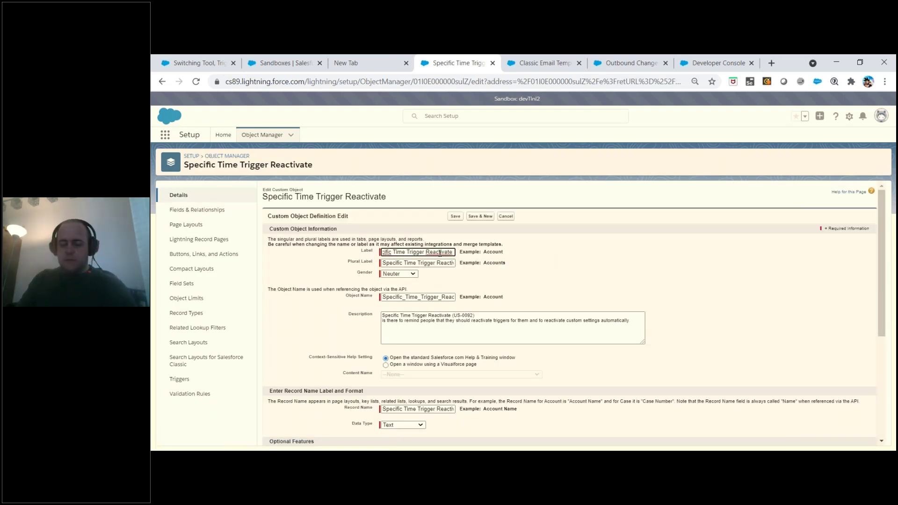
{"action": "type", "text": "(STTR)"}
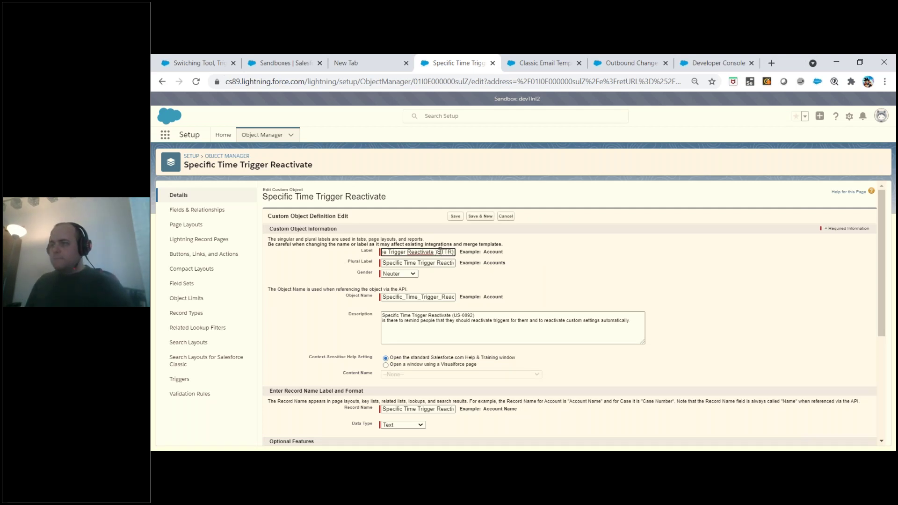
{"action": "key", "text": "Left"}
{"action": "key", "text": "Left"}
{"action": "key", "text": "Left"}
{"action": "key", "text": "Left"}
{"action": "key", "text": "Left"}
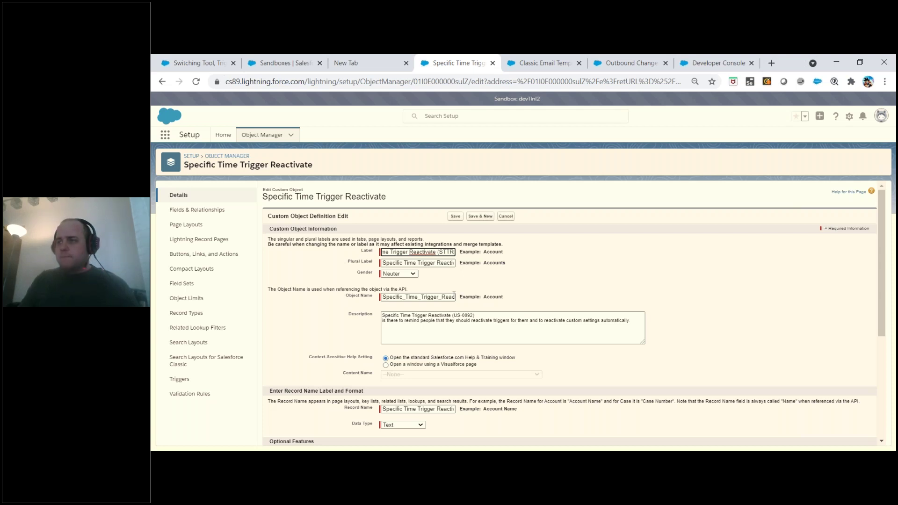
{"action": "left_click", "coordinate": [455, 216]}
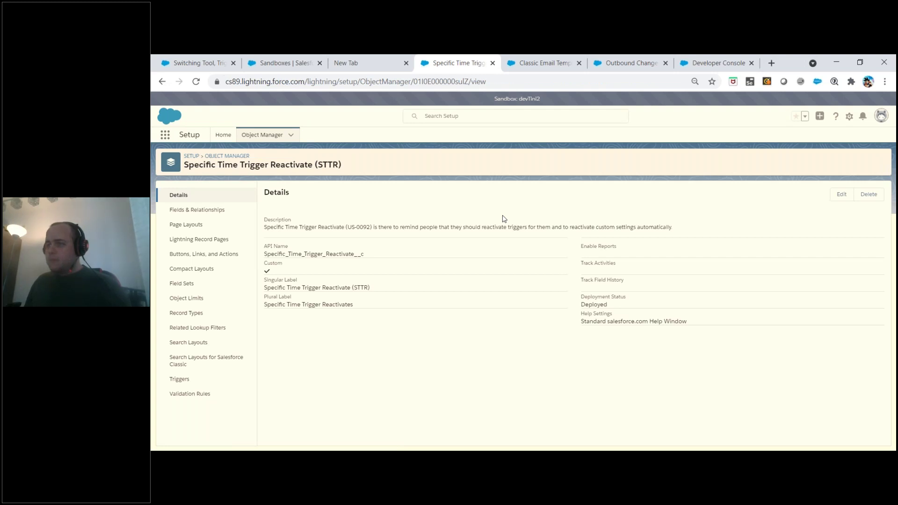
Complete the email template's name as US0092-STTR and regenerate its unique name as US0092_STTR
{"action": "left_click", "coordinate": [543, 63]}
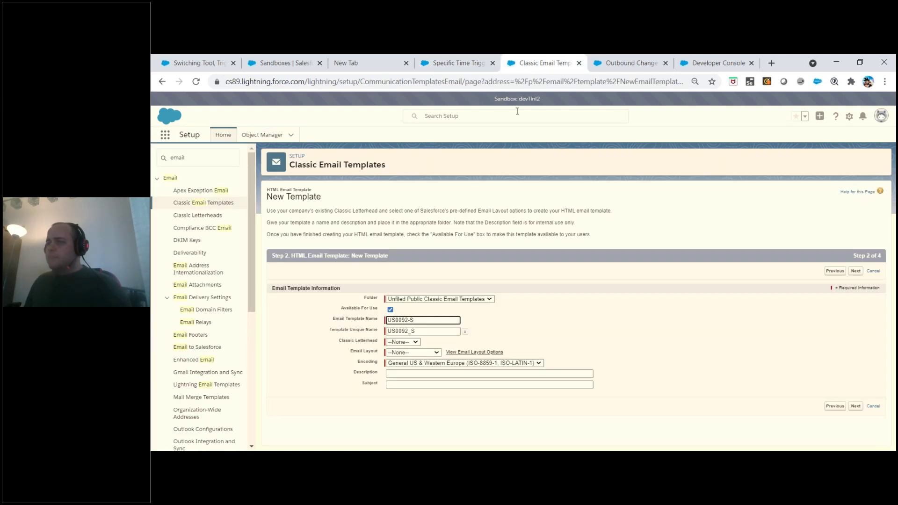
{"action": "type", "text": "TTR"}
{"action": "key", "text": "Tab"}
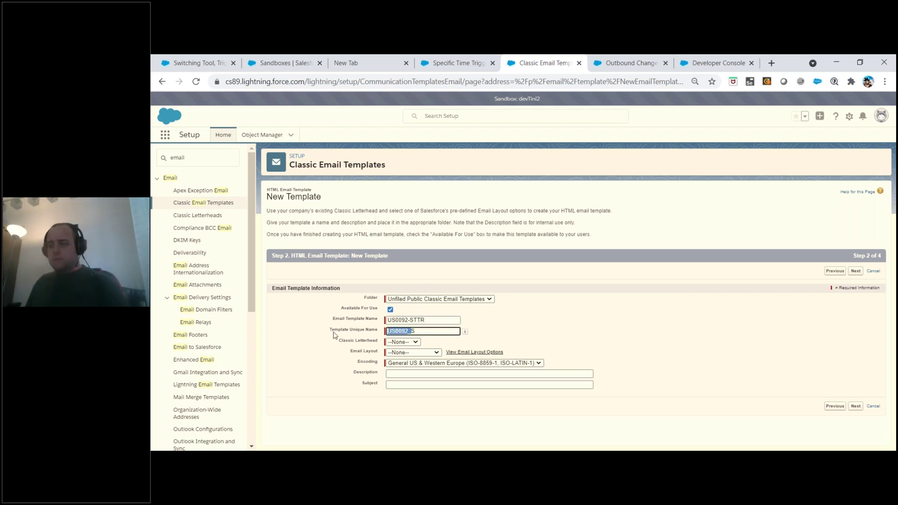
{"action": "key", "text": "BackSpace"}
{"action": "key", "text": "shift+Tab"}
{"action": "key", "text": "Tab"}
Give the template the Standard letterhead and the Free Form Letter layout, and continue to the HTML version
{"action": "left_click", "coordinate": [398, 344]}
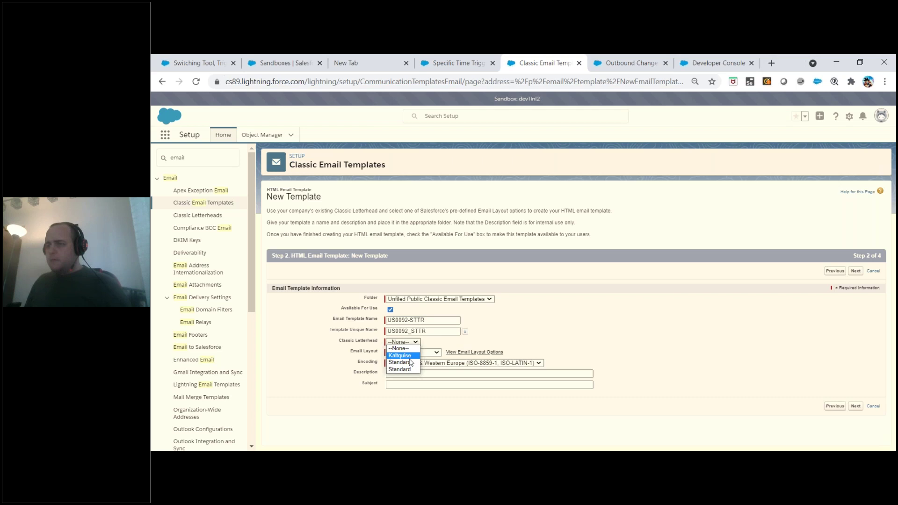
{"action": "left_click", "coordinate": [397, 365]}
{"action": "left_click", "coordinate": [397, 353]}
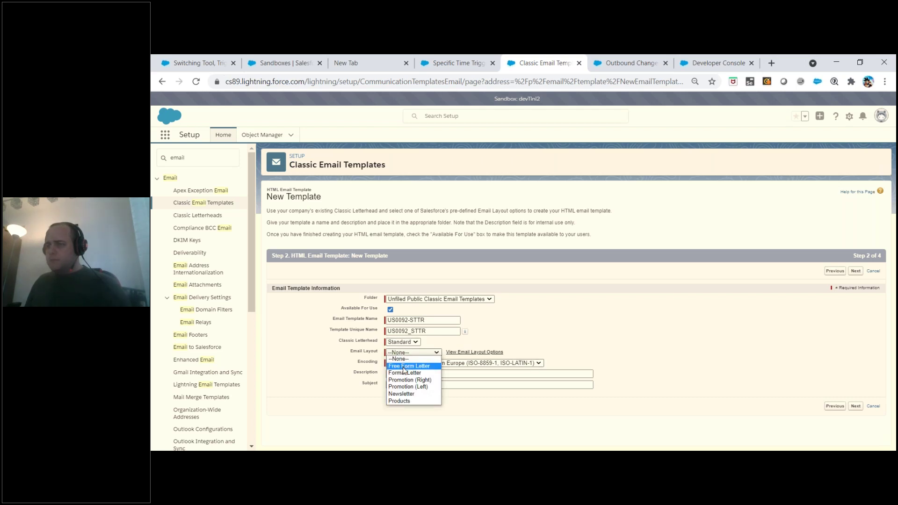
{"action": "left_click", "coordinate": [404, 367]}
{"action": "left_click", "coordinate": [856, 271]}
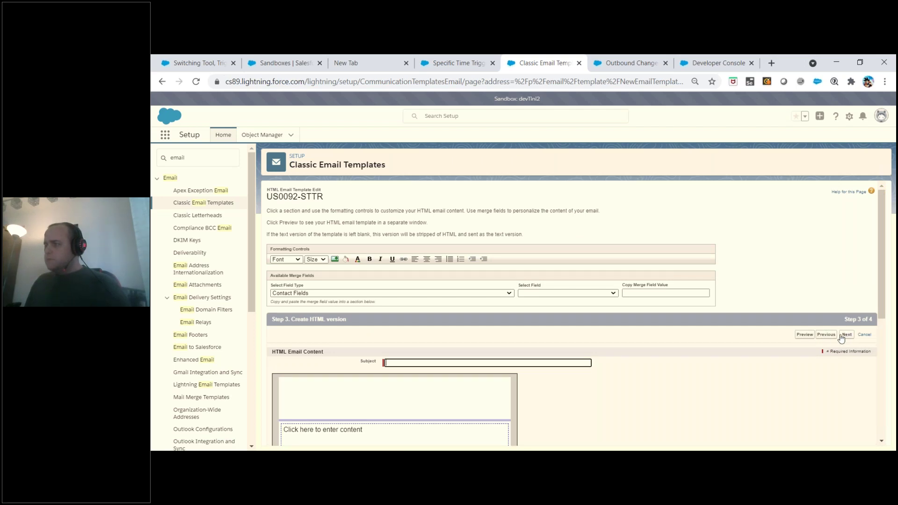
Return to the template information and remove the US0092- prefix from the email template name
{"action": "left_click", "coordinate": [826, 334]}
{"action": "left_click", "coordinate": [412, 322]}
{"action": "key", "text": "shift+Home"}
{"action": "key", "text": "BackSpace"}
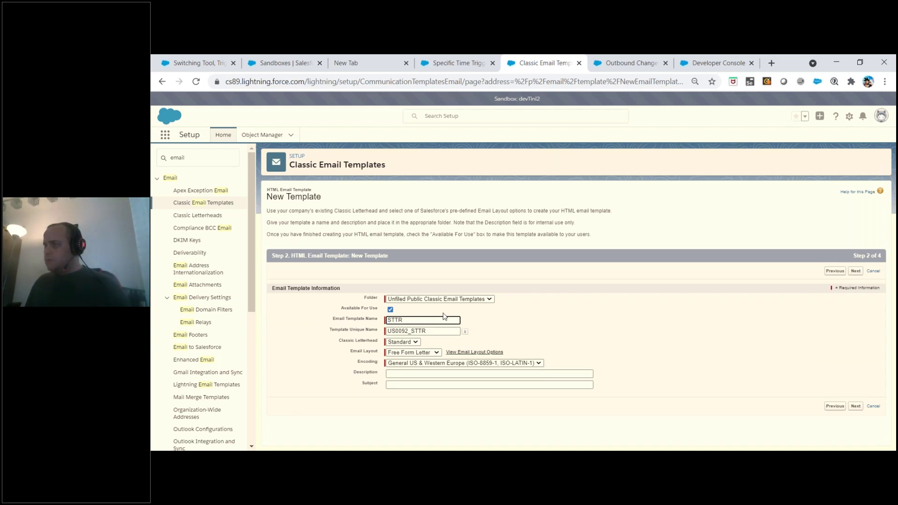
Insert Specific Time Trigger Reactivate, copied from the object's page, before STTR in the template name and continue to the HTML content
{"action": "left_click", "coordinate": [452, 67]}
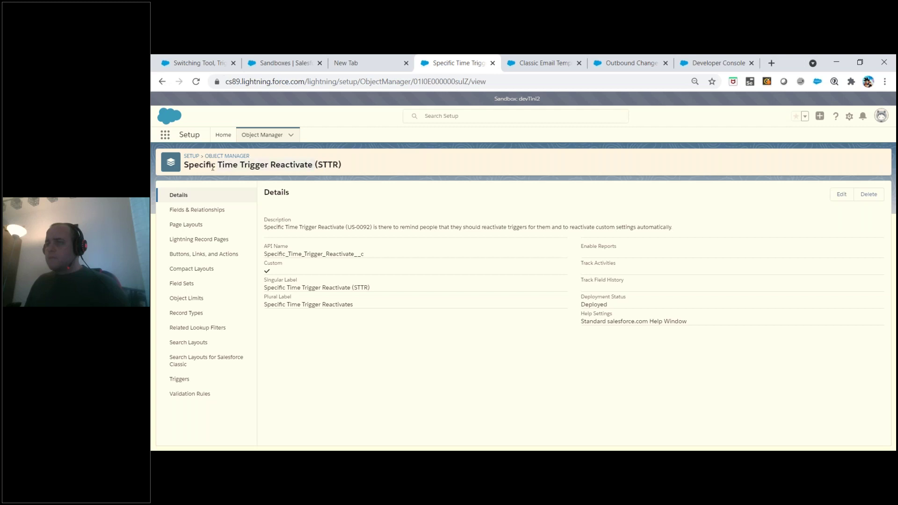
{"action": "right_click", "coordinate": [190, 164]}
{"action": "key", "text": "Escape"}
{"action": "left_click", "coordinate": [542, 62]}
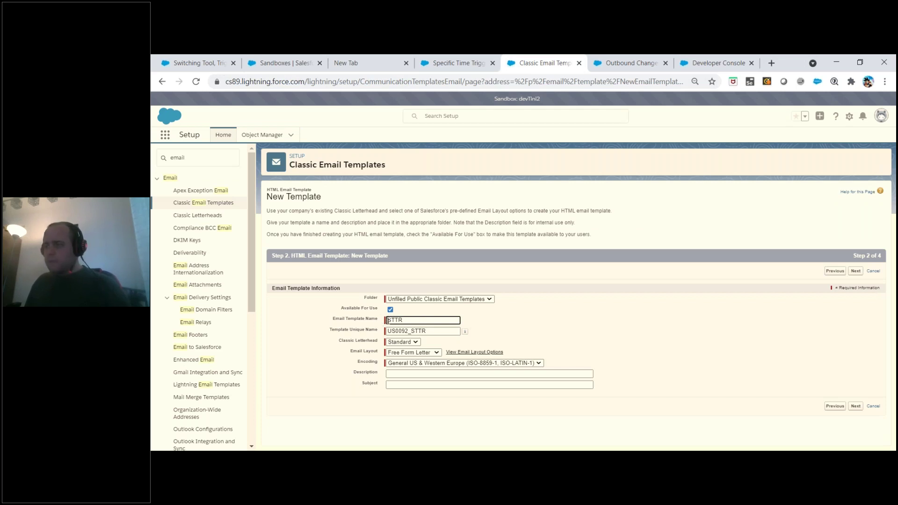
{"action": "right_click", "coordinate": [387, 321]}
{"action": "left_click", "coordinate": [432, 237]}
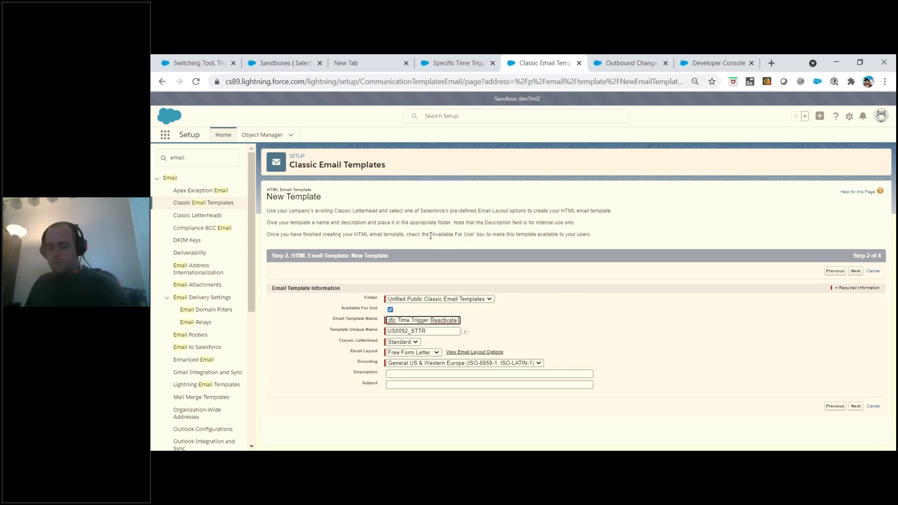
{"action": "left_click", "coordinate": [855, 271]}
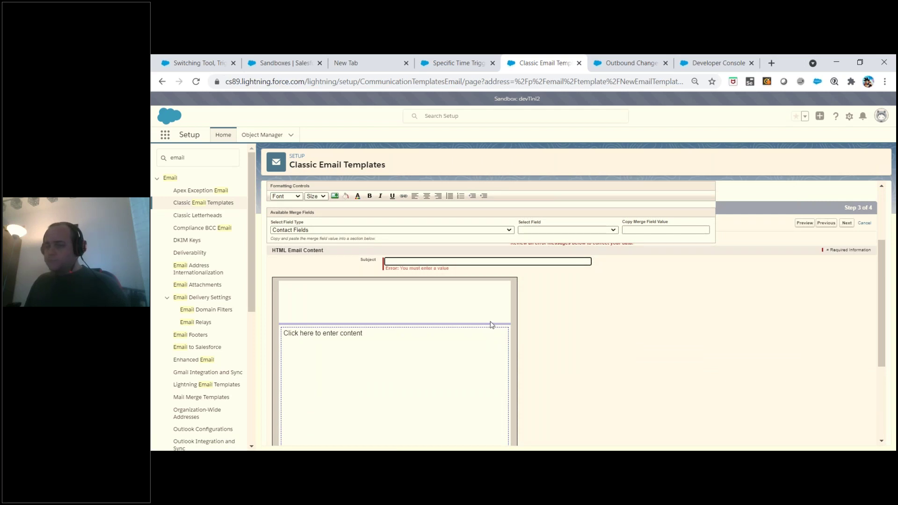
Enter a template subject beginning "A Metada Type is still witched off -- please switch" and place the cursor in the email body
{"action": "type", "text": "A"}
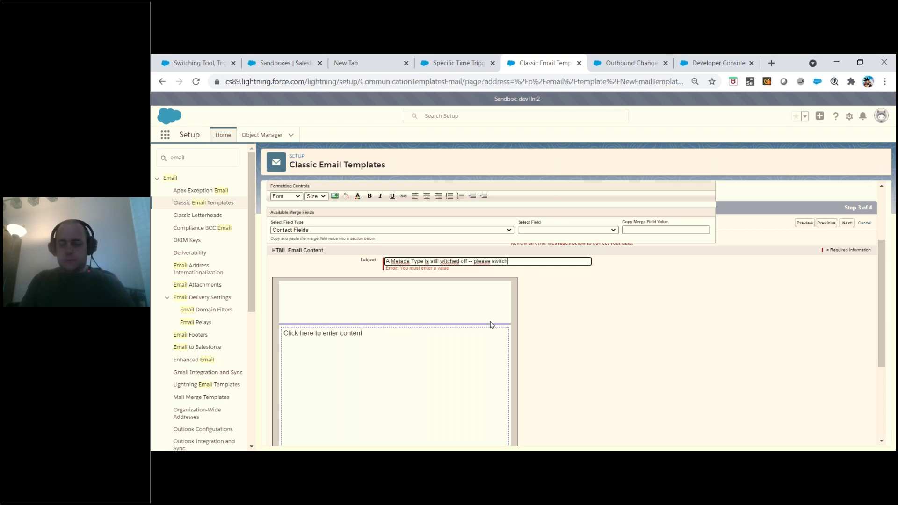
{"action": "type", "text": "."}
{"action": "left_click", "coordinate": [333, 335]}
Start a new Checkbox field on the Specific Time Trigger Reactivate (STTR) object
{"action": "left_click", "coordinate": [449, 63]}
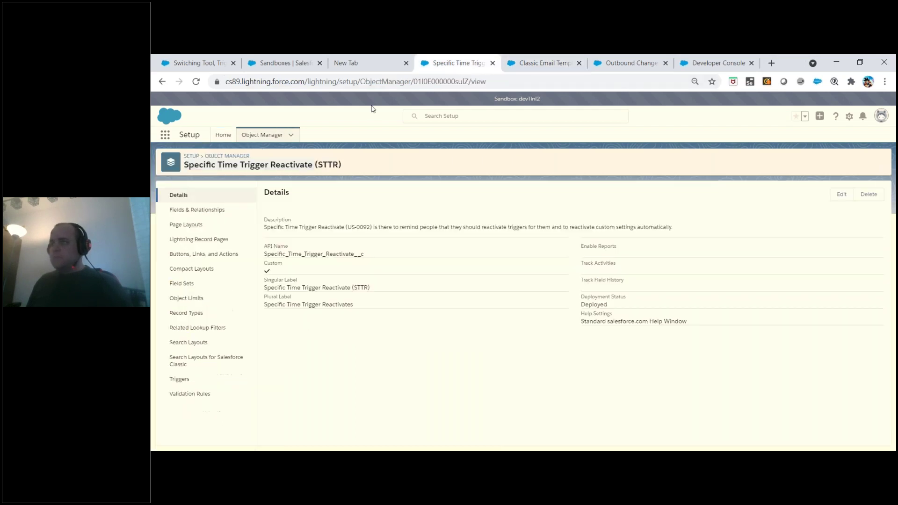
{"action": "left_click", "coordinate": [200, 208]}
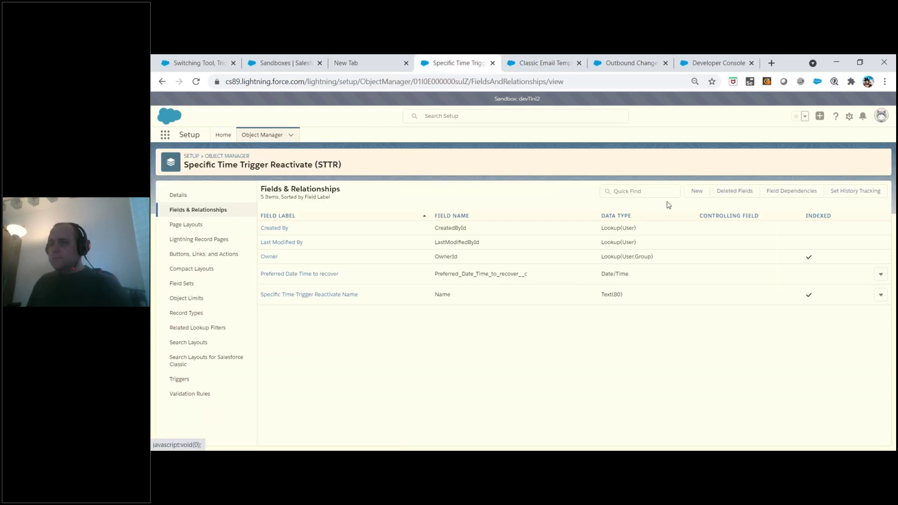
{"action": "left_click", "coordinate": [697, 190]}
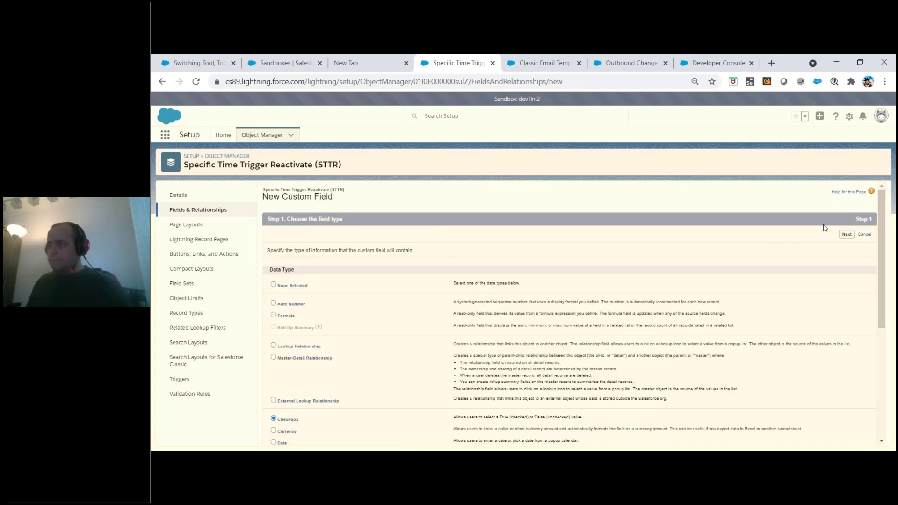
{"action": "left_click", "coordinate": [847, 234]}
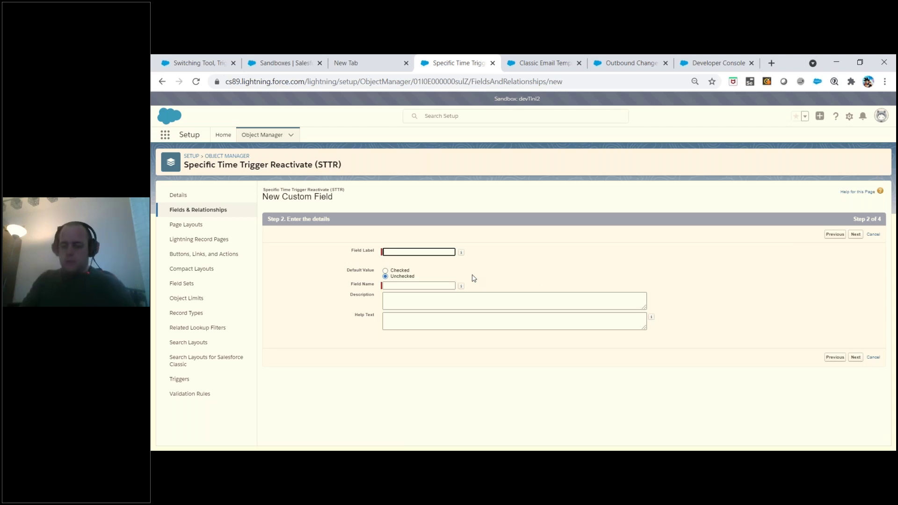
Label the field "value of active field" with the help text "Which value should have the active field, so that the algorithm will fire?"
{"action": "type", "text": "alue of a"}
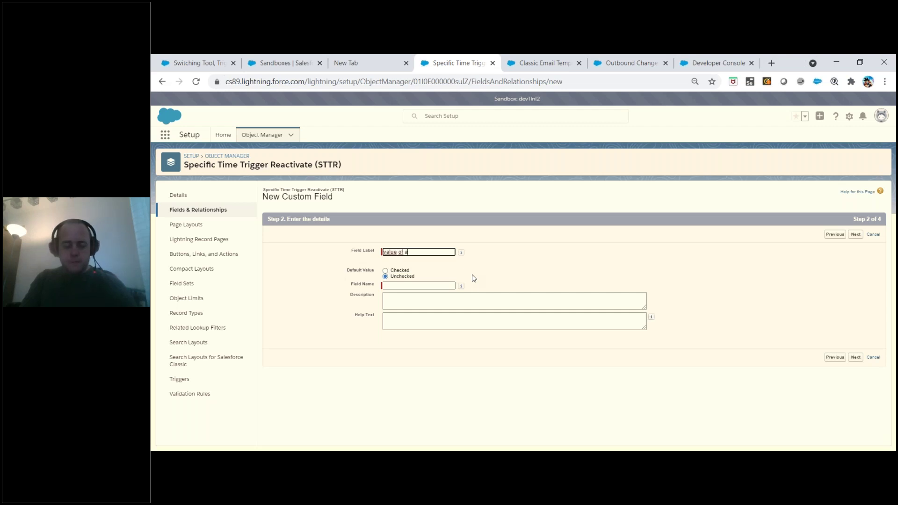
{"action": "type", "text": "ctive field"}
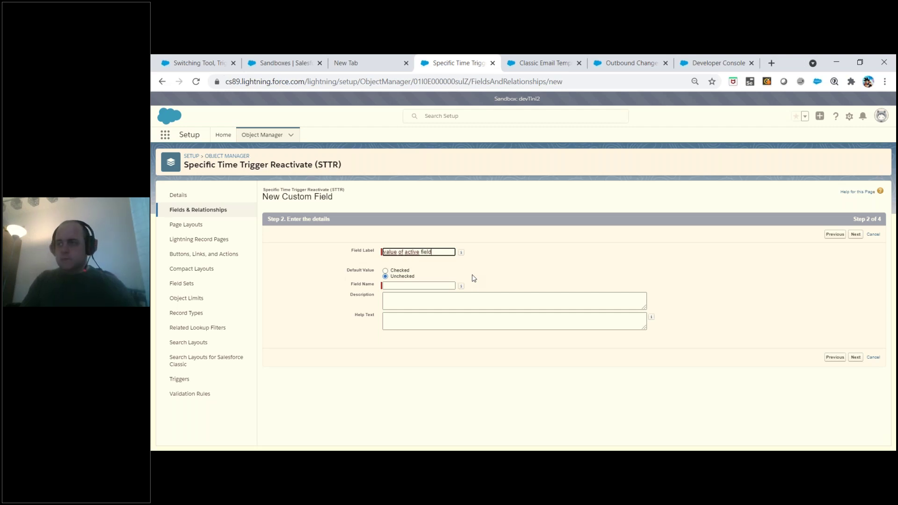
{"action": "left_click", "coordinate": [414, 321]}
{"action": "type", "text": "Wh"}
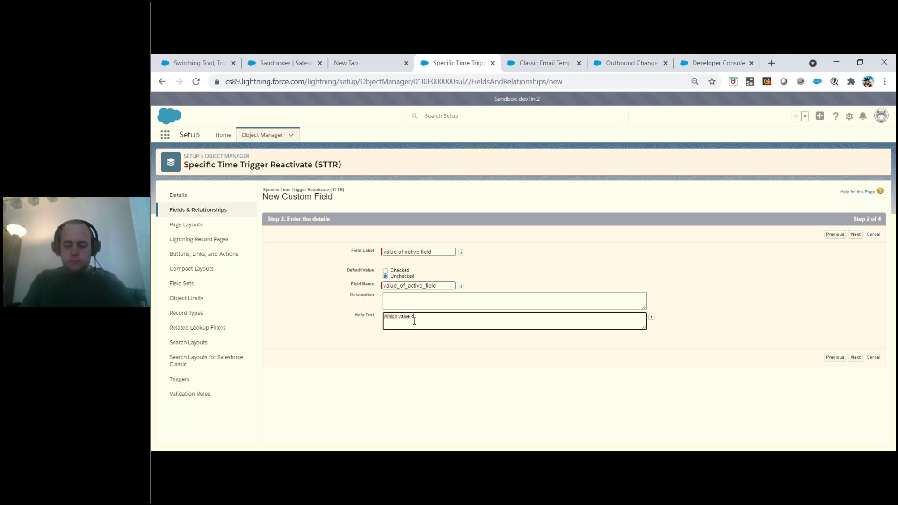
{"action": "type", "text": "ich value should have the active field, so that the algorithm will fire?"}
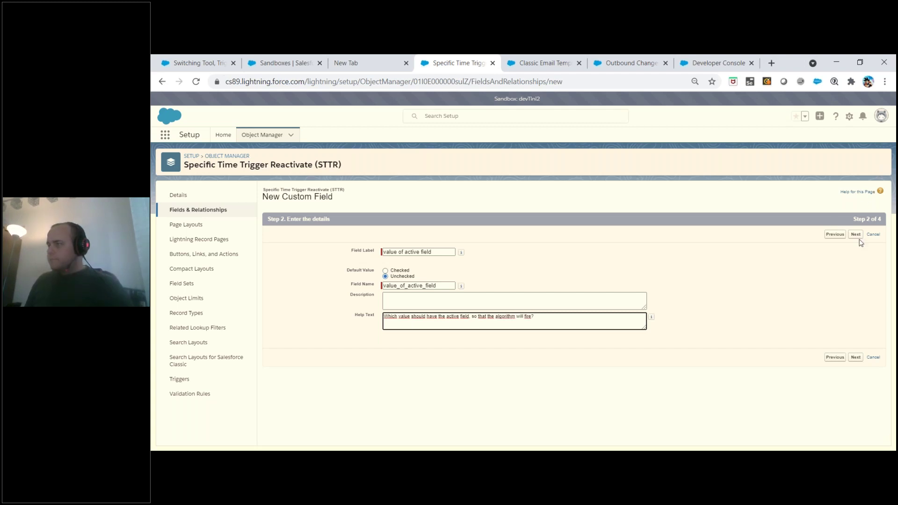
Set the checkbox field's description to US0092 and continue to its field-level security
{"action": "left_click", "coordinate": [429, 304]}
{"action": "type", "text": "US"}
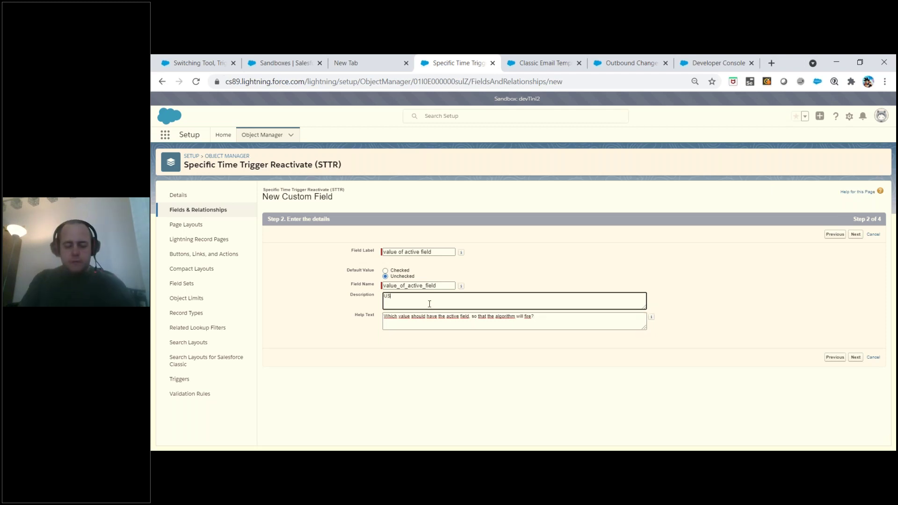
{"action": "type", "text": "0092"}
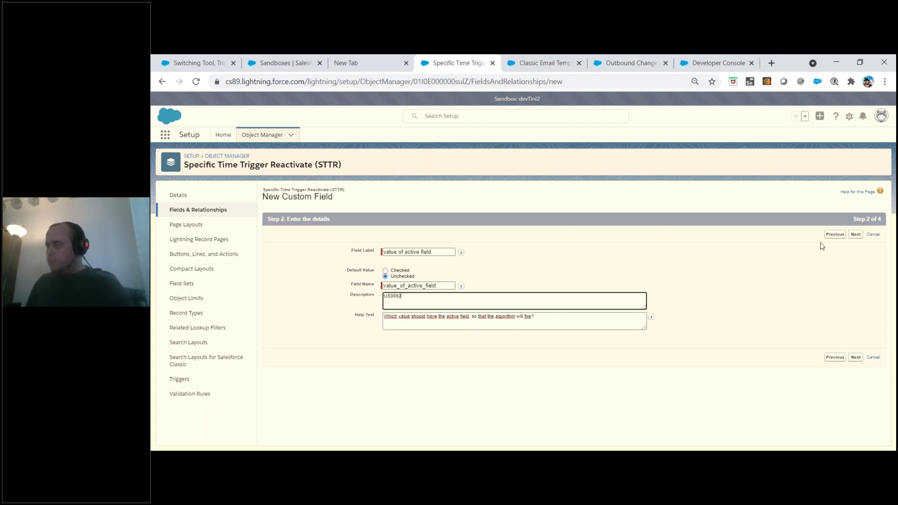
{"action": "left_click", "coordinate": [855, 234]}
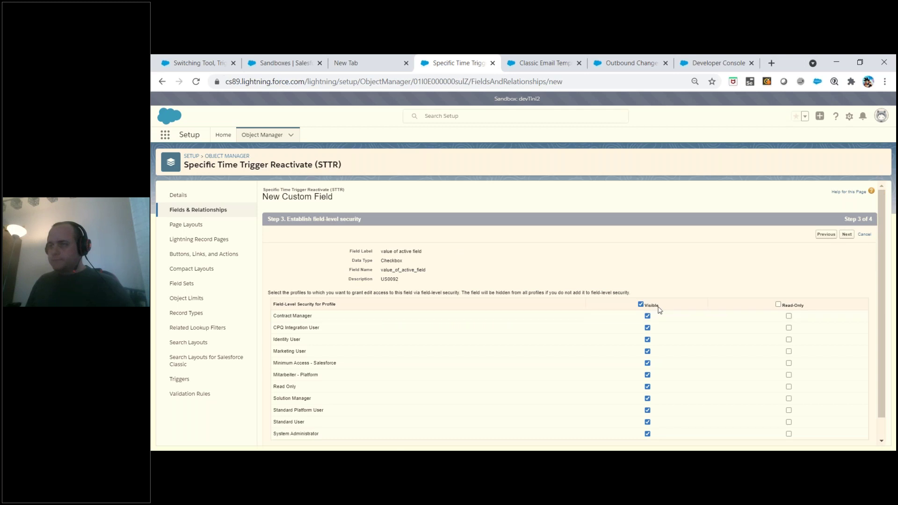
Make the field visible only to System Administrator and save it on the Specific Time Trigger Reactivate Layout
{"action": "left_click", "coordinate": [640, 305]}
{"action": "scroll", "coordinate": [653, 328], "scroll_direction": "down", "scroll_amount": 1}
{"action": "left_click", "coordinate": [647, 411]}
{"action": "scroll", "coordinate": [864, 264], "scroll_direction": "up", "scroll_amount": 1}
{"action": "left_click", "coordinate": [847, 234]}
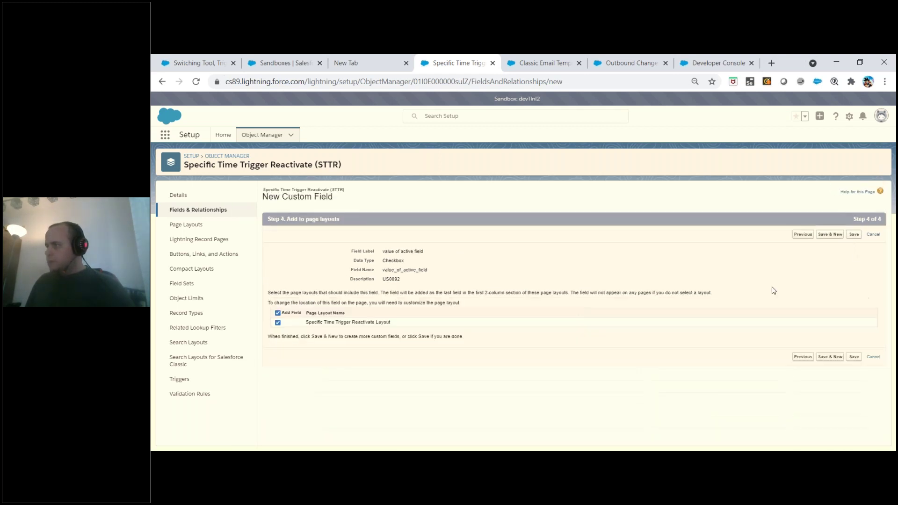
{"action": "left_click", "coordinate": [854, 234]}
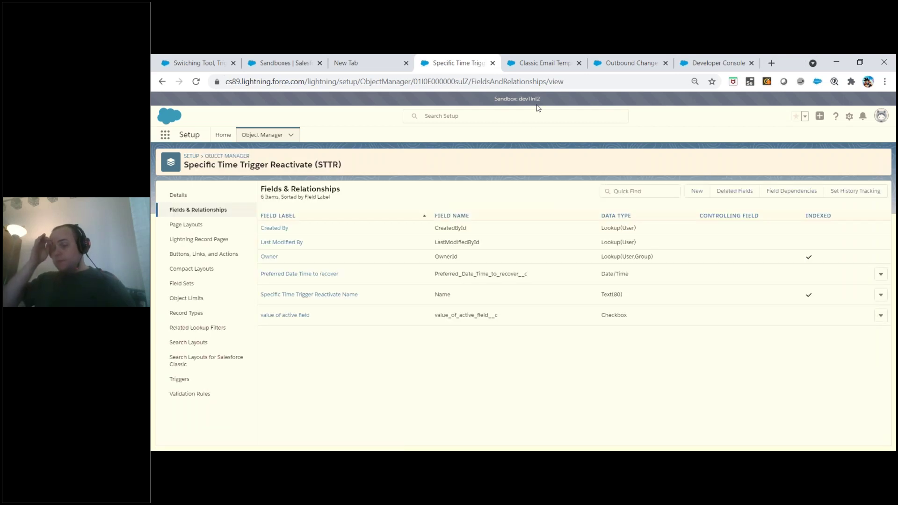
Start a new Text field on the Specific Time Trigger Reactivate (STTR) object
{"action": "left_click", "coordinate": [697, 191]}
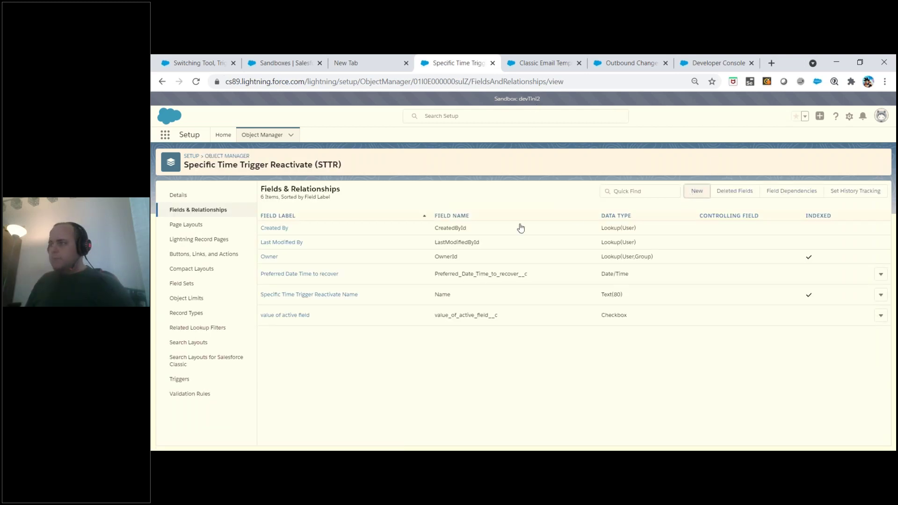
{"action": "scroll", "coordinate": [296, 323], "scroll_direction": "down", "scroll_amount": 4}
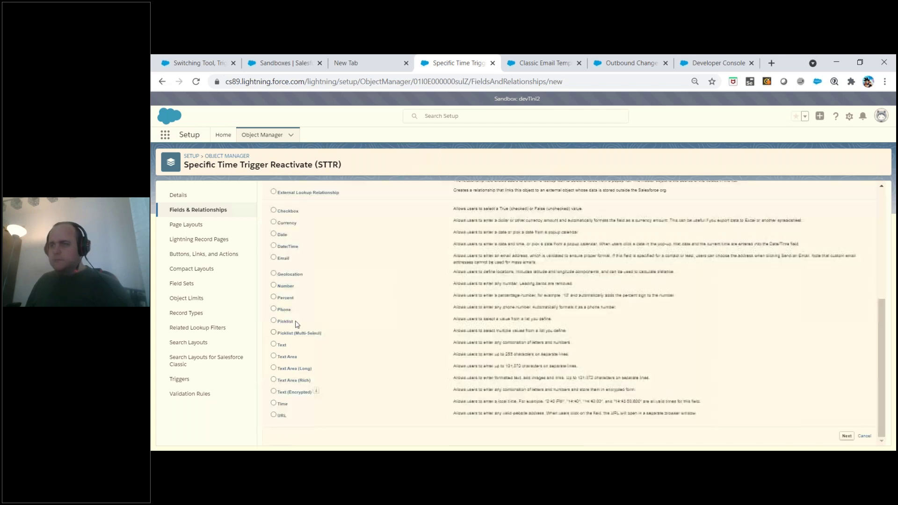
{"action": "left_click", "coordinate": [274, 345]}
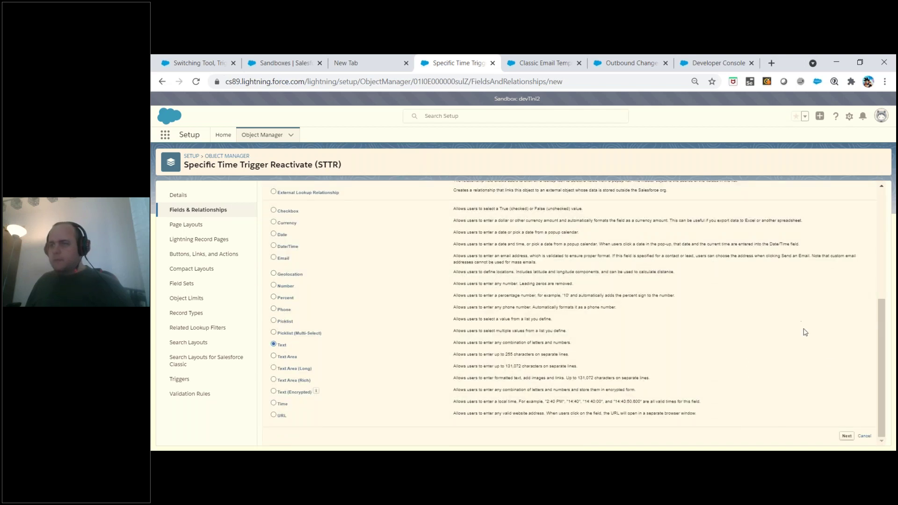
{"action": "left_click", "coordinate": [847, 436]}
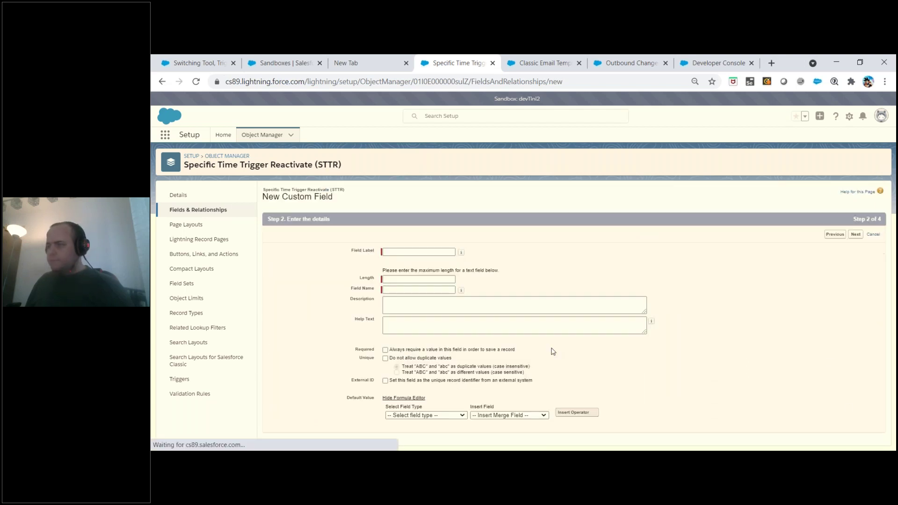
Label the text field "Name of active field" and set its maximum length to 255
{"action": "type", "text": "Name "}
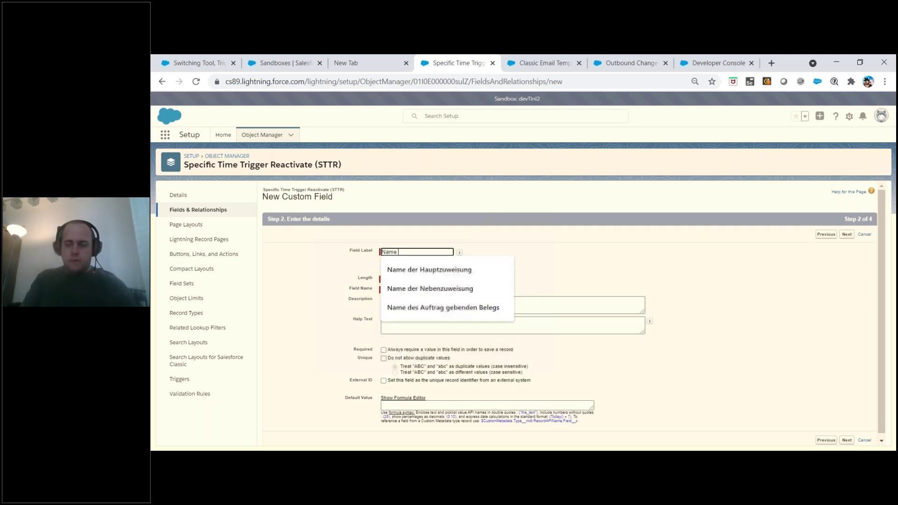
{"action": "type", "text": "of active field"}
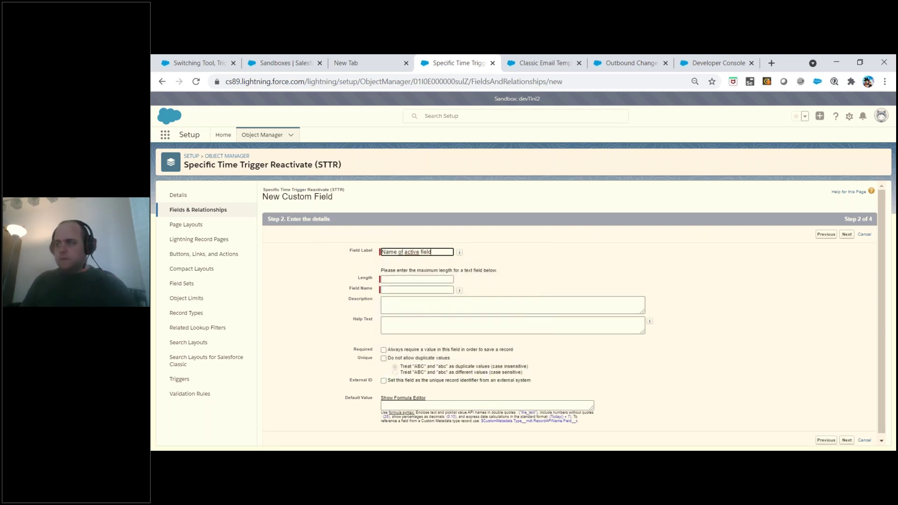
{"action": "left_click", "coordinate": [389, 281]}
{"action": "type", "text": "2"}
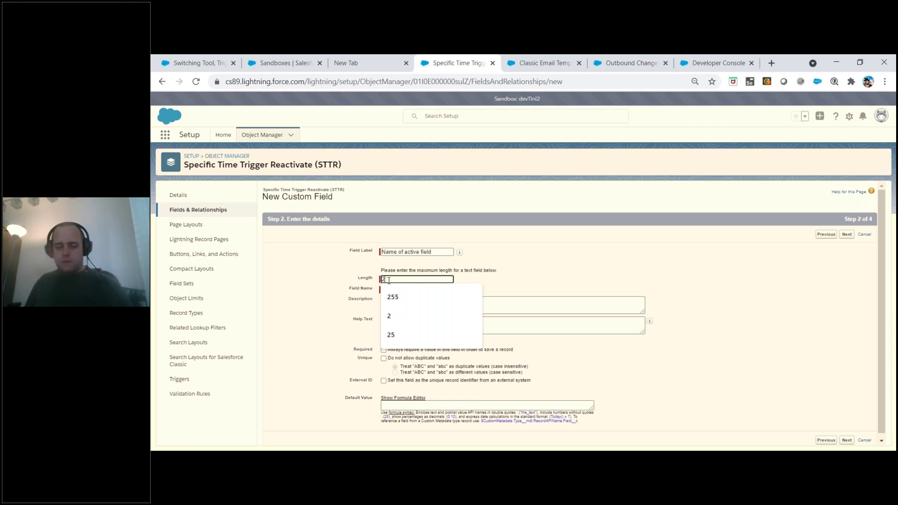
{"action": "key", "text": "BackSpace"}
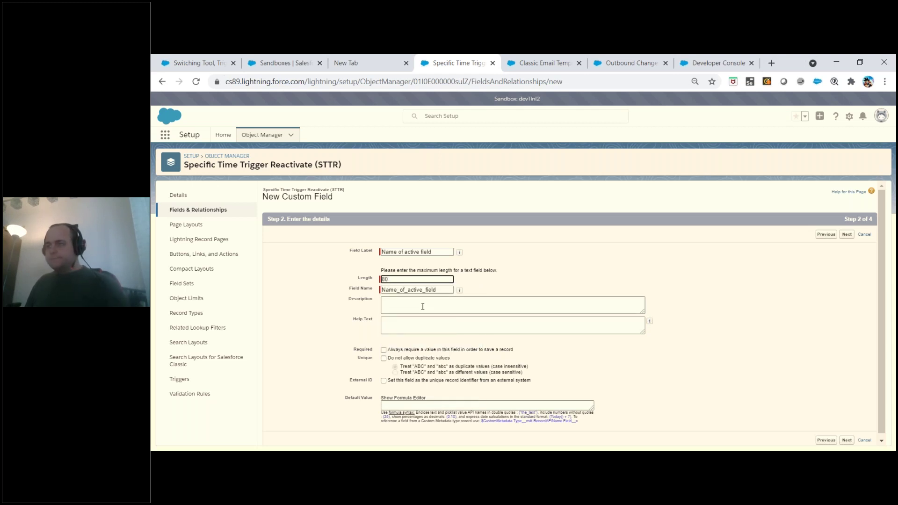
{"action": "key", "text": "BackSpace"}
{"action": "key", "text": "BackSpace"}
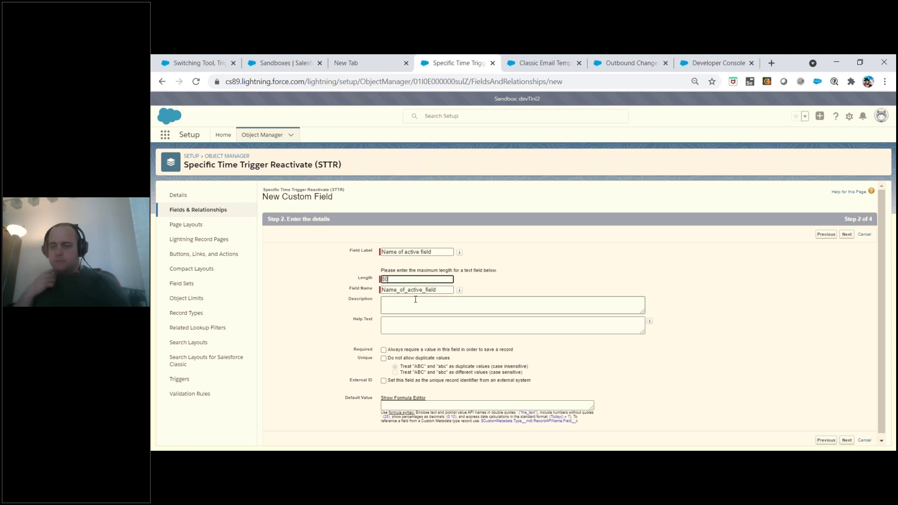
{"action": "type", "text": "255"}
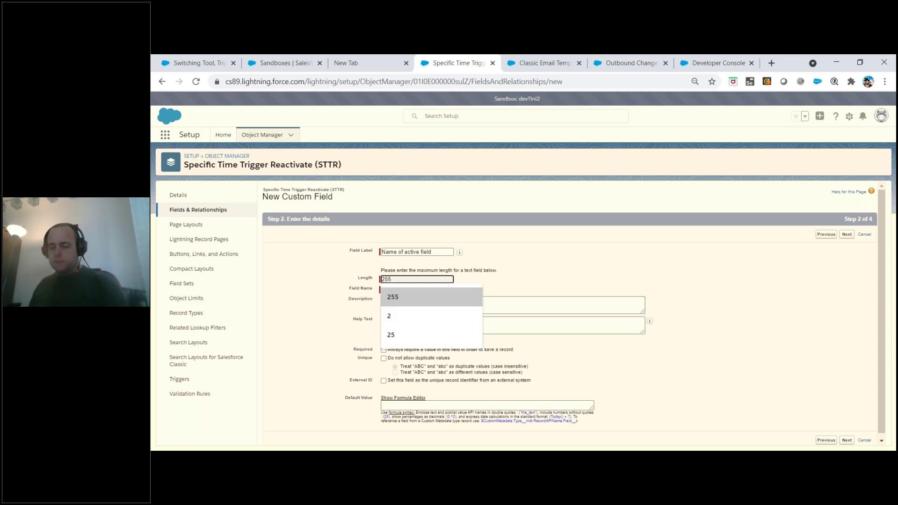
{"action": "mouse_move", "coordinate": [460, 252]}
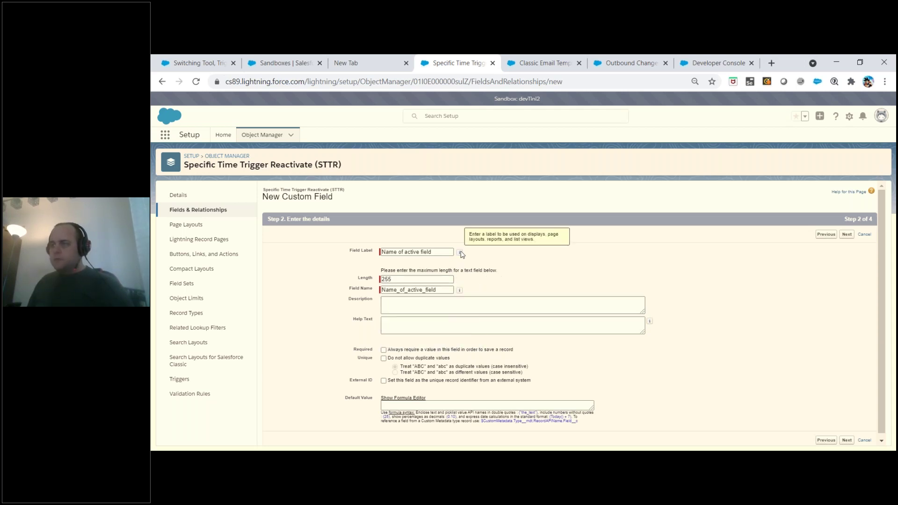
Set the text field's description to US0092 and make a value always required
{"action": "left_click", "coordinate": [409, 304]}
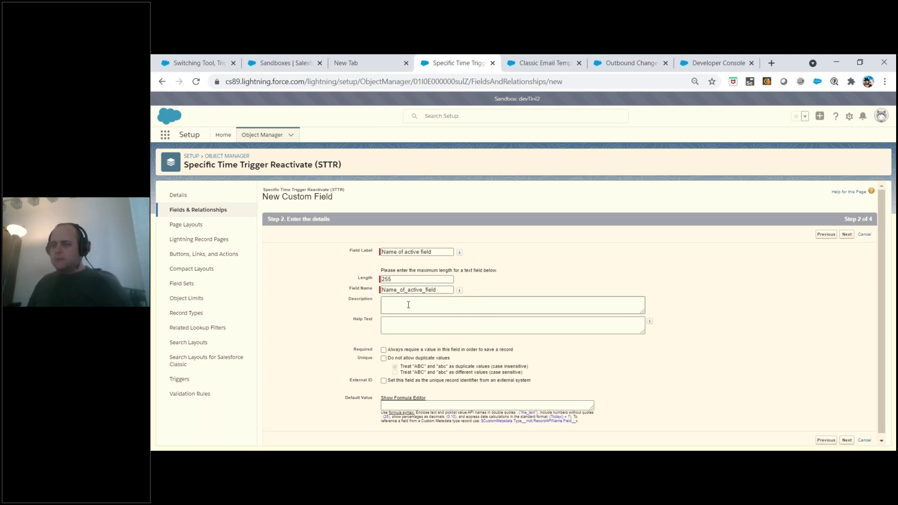
{"action": "left_click", "coordinate": [403, 329]}
{"action": "left_click", "coordinate": [404, 305]}
{"action": "type", "text": "US0092"}
{"action": "left_click", "coordinate": [411, 330]}
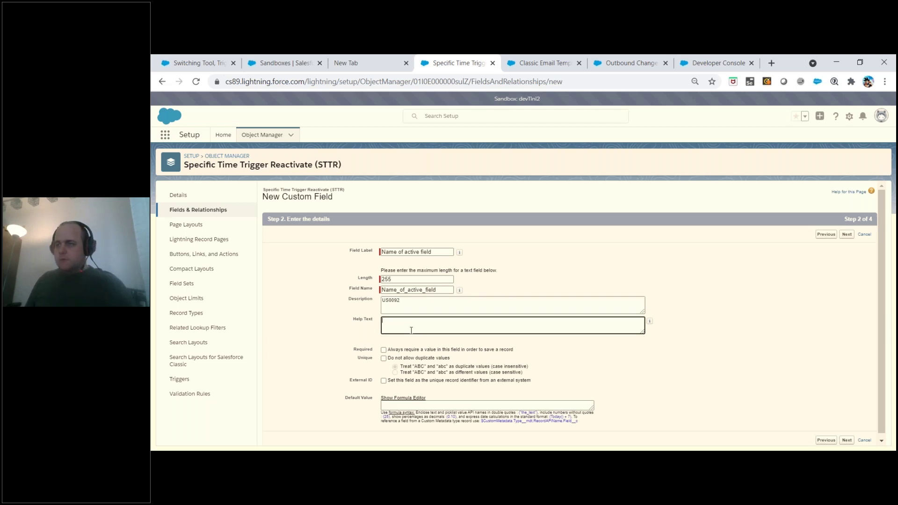
{"action": "left_click", "coordinate": [383, 349]}
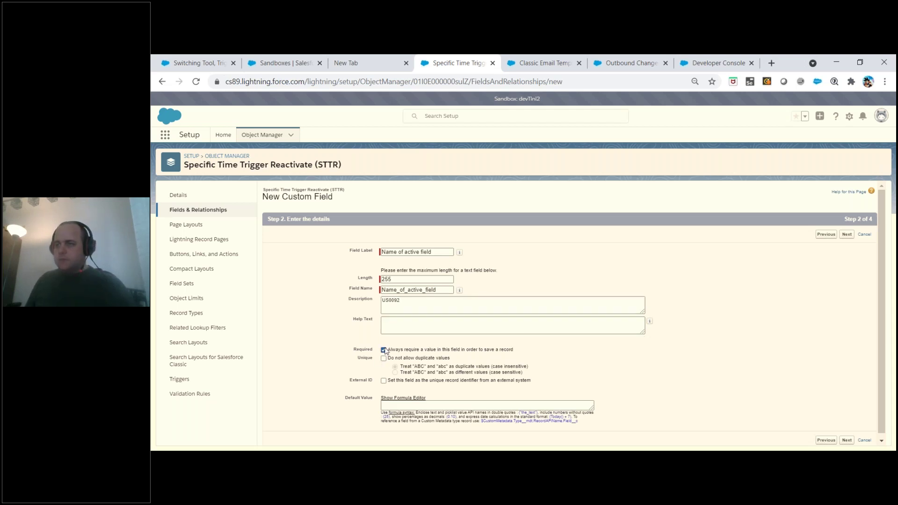
Give the field the help text "Which field name to determine the value of activation from?"
{"action": "scroll", "coordinate": [412, 303], "scroll_direction": "down", "scroll_amount": 1}
{"action": "left_click", "coordinate": [393, 317]}
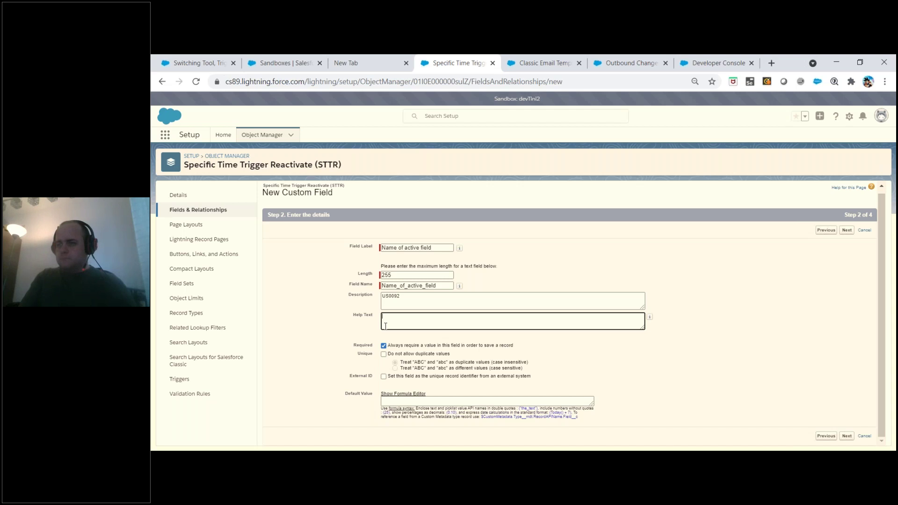
{"action": "type", "text": "Which field name"}
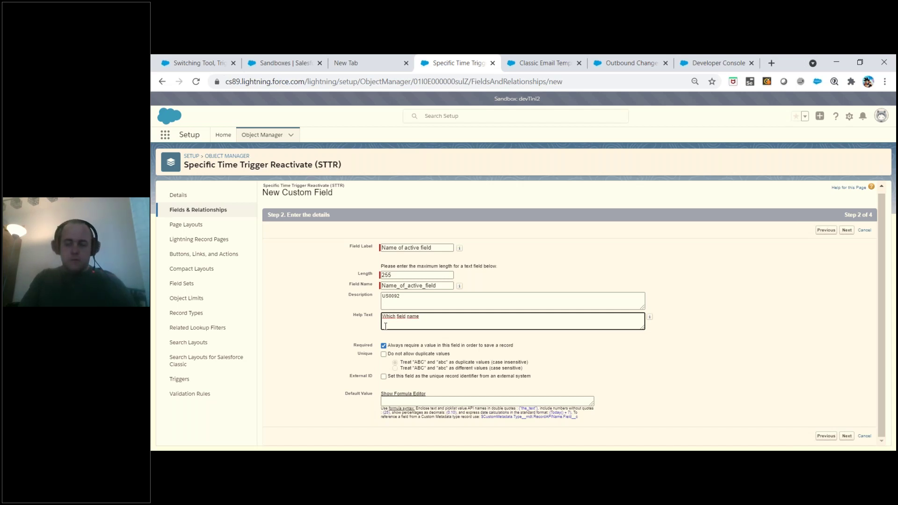
{"action": "type", "text": "to determine the value"}
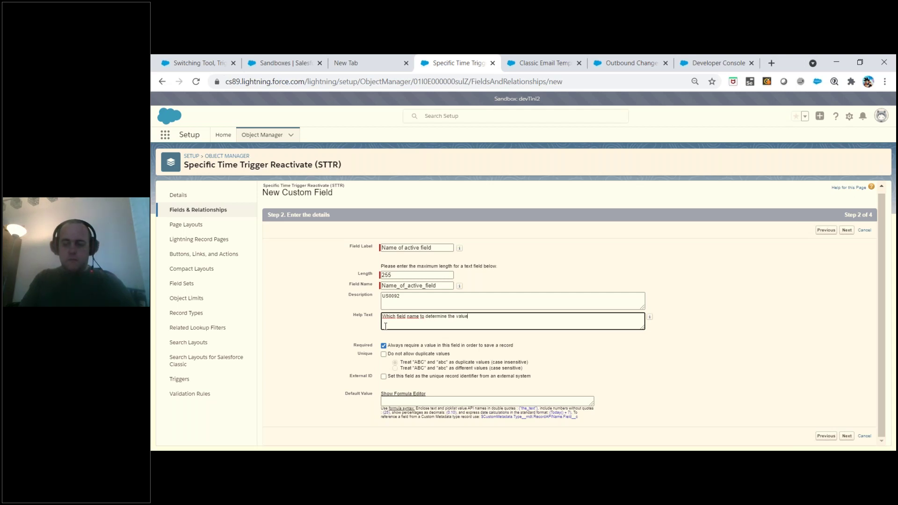
{"action": "type", "text": "d"}
{"action": "key", "text": "BackSpace"}
{"action": "type", "text": "of acttvation from?"}
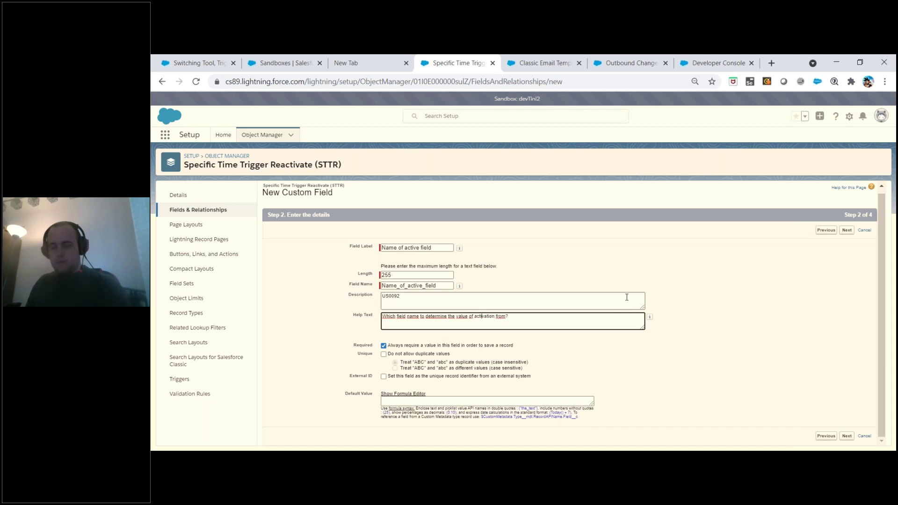
Accept the default field-level security and page layout for the "Name of active field" field and save it
{"action": "left_click", "coordinate": [847, 231]}
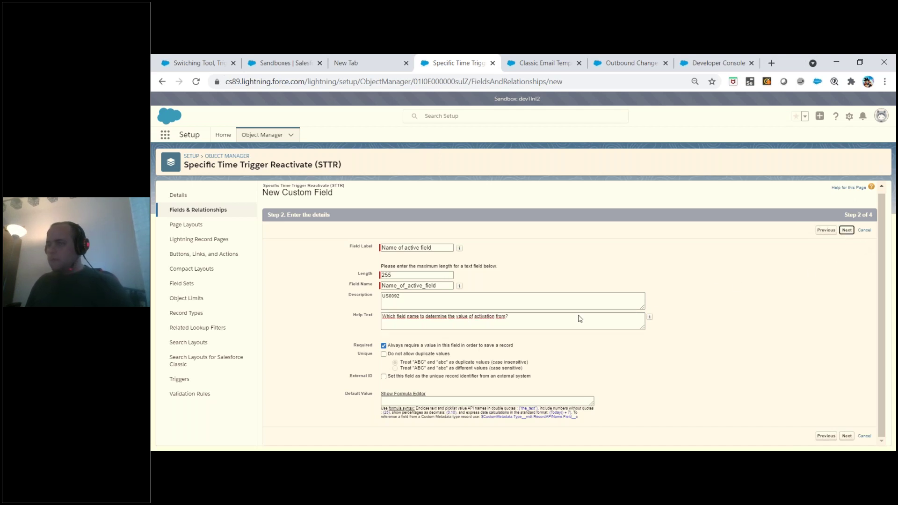
{"action": "left_click", "coordinate": [847, 234]}
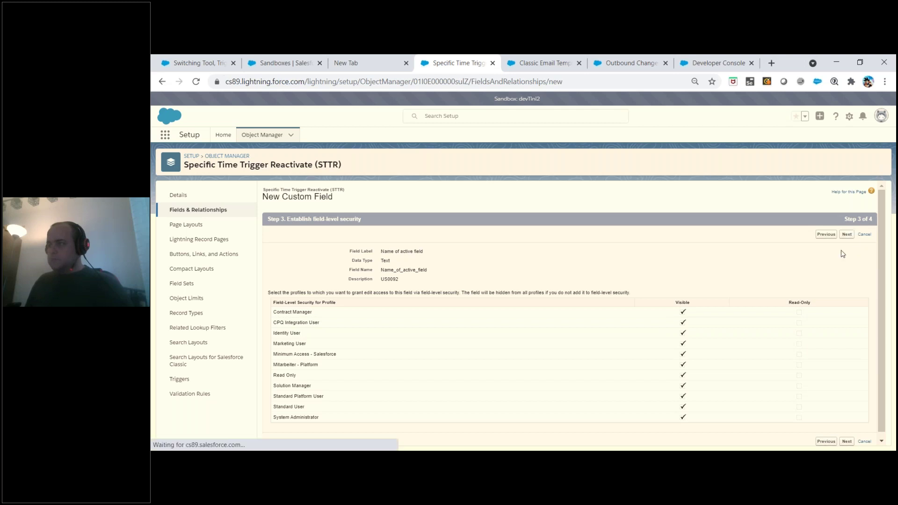
{"action": "left_click", "coordinate": [853, 234]}
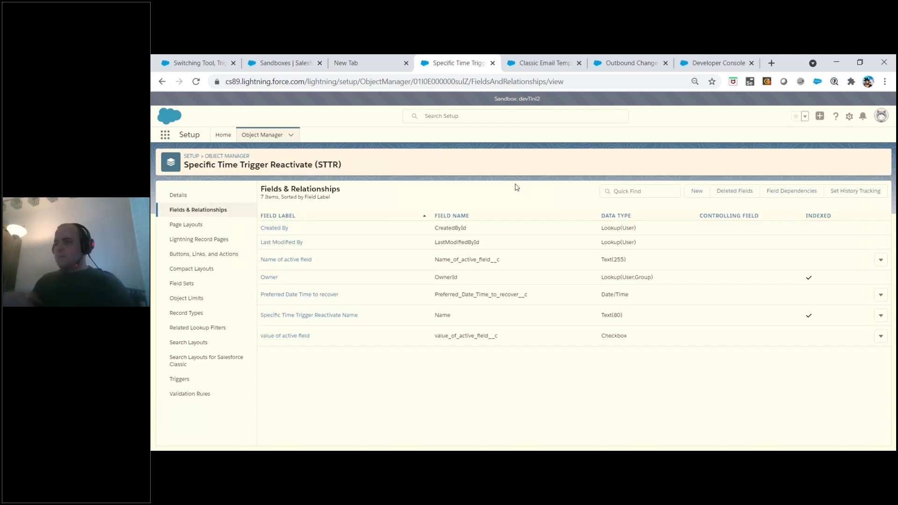
Add all listed profile settings to the outbound change set 2021-05-22-MAI-US0092
{"action": "left_click", "coordinate": [625, 63]}
{"action": "scroll", "coordinate": [470, 308], "scroll_direction": "down", "scroll_amount": 2}
{"action": "left_click", "coordinate": [469, 373]}
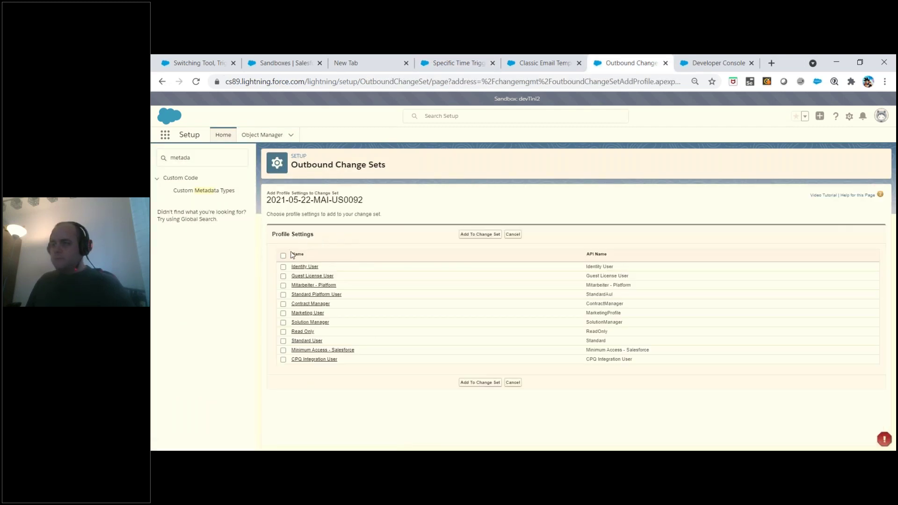
{"action": "left_click", "coordinate": [283, 256]}
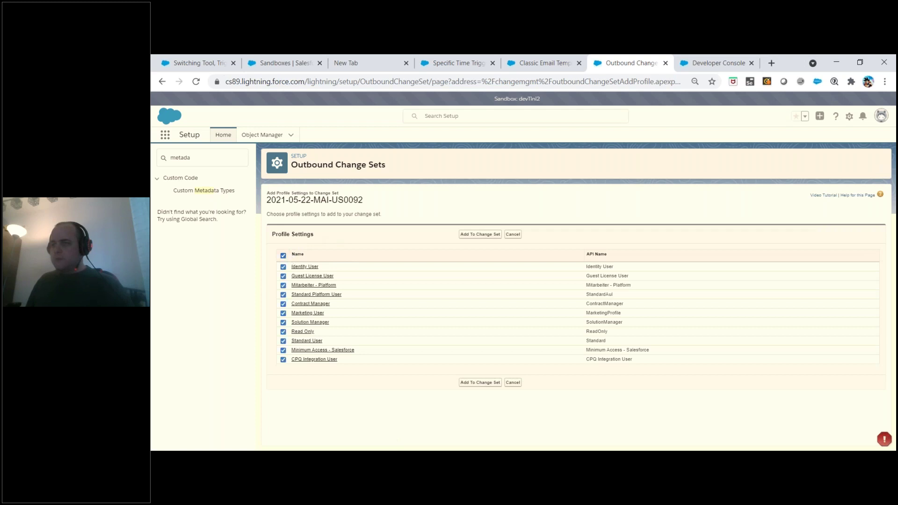
{"action": "left_click", "coordinate": [481, 234]}
Write "Go directly to the record:" in the HTML body of the Specific Time Trigger Reactivate -STTR email template
{"action": "left_click", "coordinate": [460, 63]}
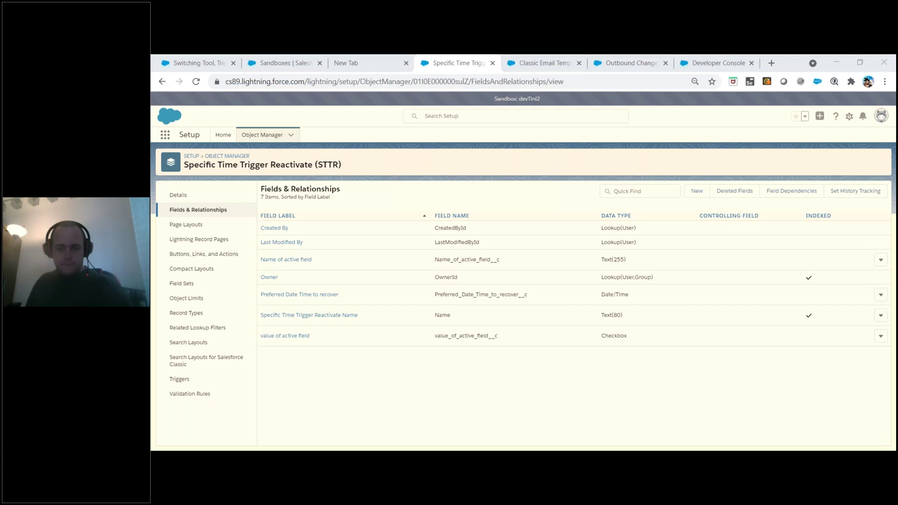
{"action": "left_click", "coordinate": [544, 65]}
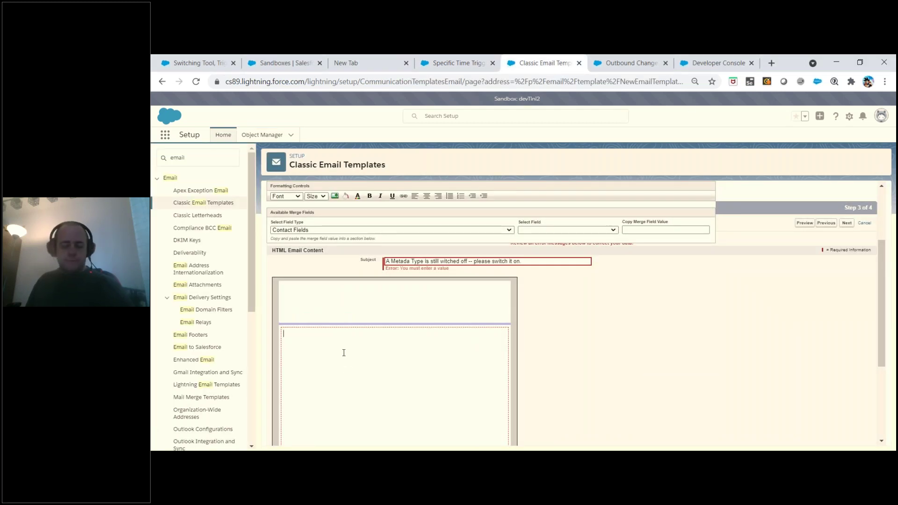
{"action": "scroll", "coordinate": [343, 353], "scroll_direction": "down", "scroll_amount": 2}
{"action": "type", "text": "o directly to the record:"}
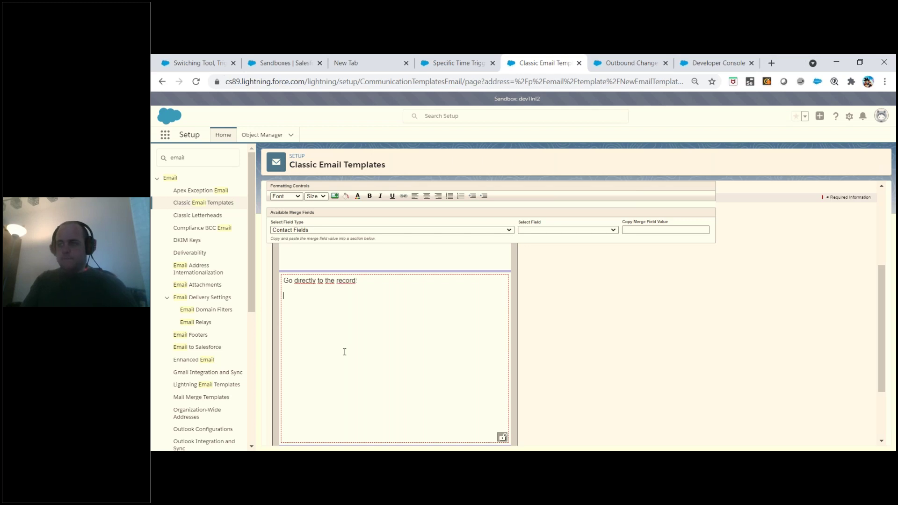
Fill the email template's text-only version from the HTML version and save the template
{"action": "scroll", "coordinate": [354, 352], "scroll_direction": "up", "scroll_amount": 4}
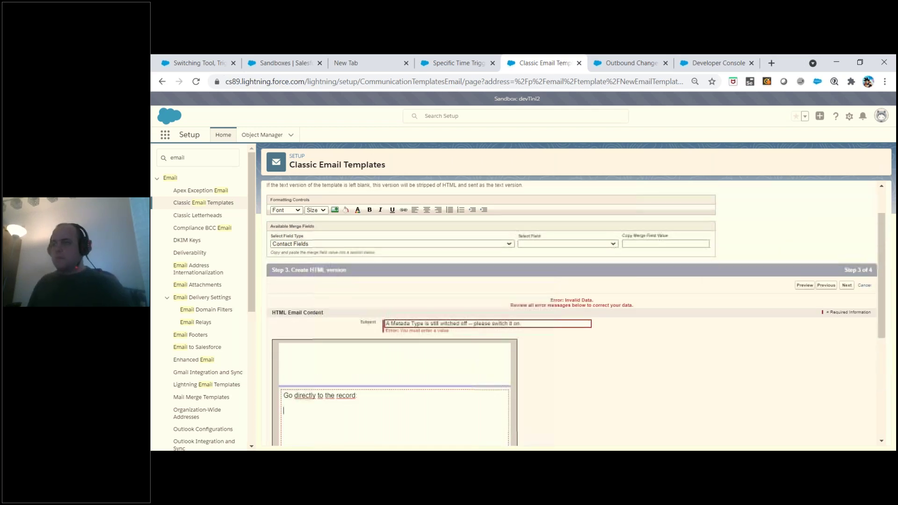
{"action": "scroll", "coordinate": [355, 347], "scroll_direction": "down", "scroll_amount": 2}
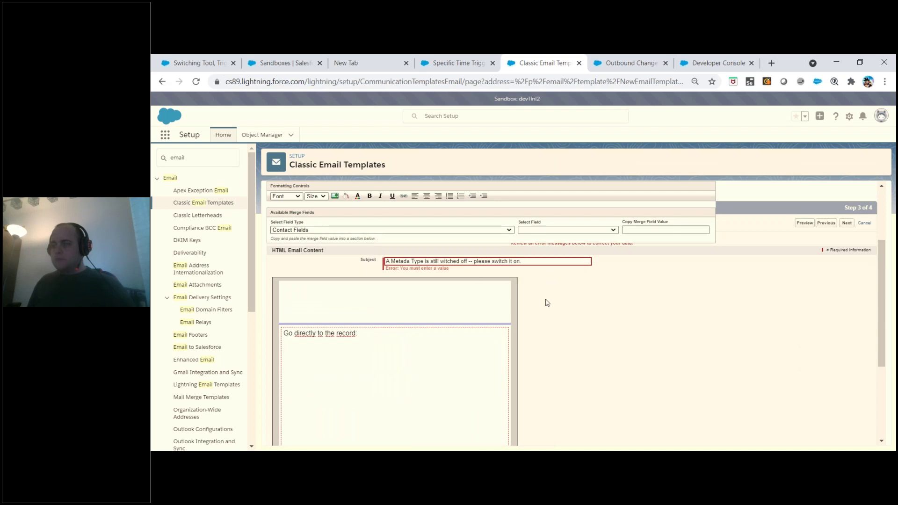
{"action": "scroll", "coordinate": [543, 302], "scroll_direction": "down", "scroll_amount": 3}
{"action": "scroll", "coordinate": [475, 349], "scroll_direction": "up", "scroll_amount": 1}
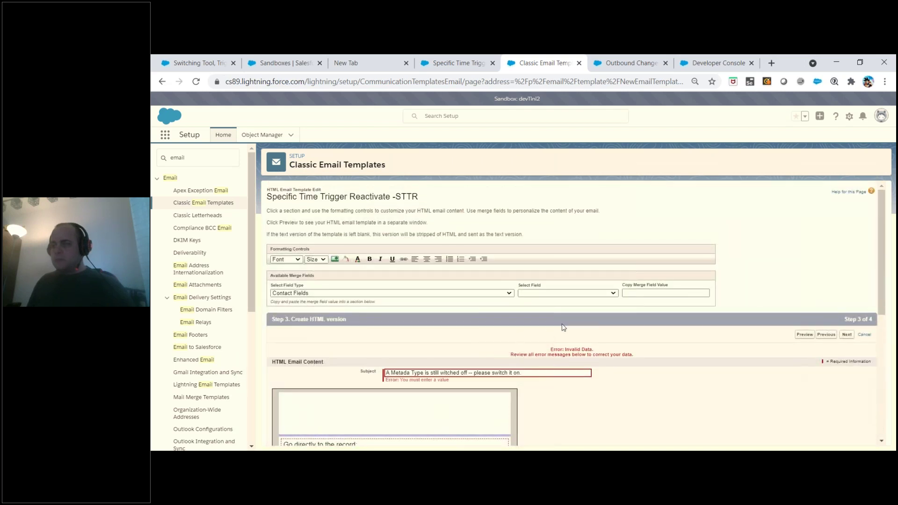
{"action": "left_click", "coordinate": [847, 335]}
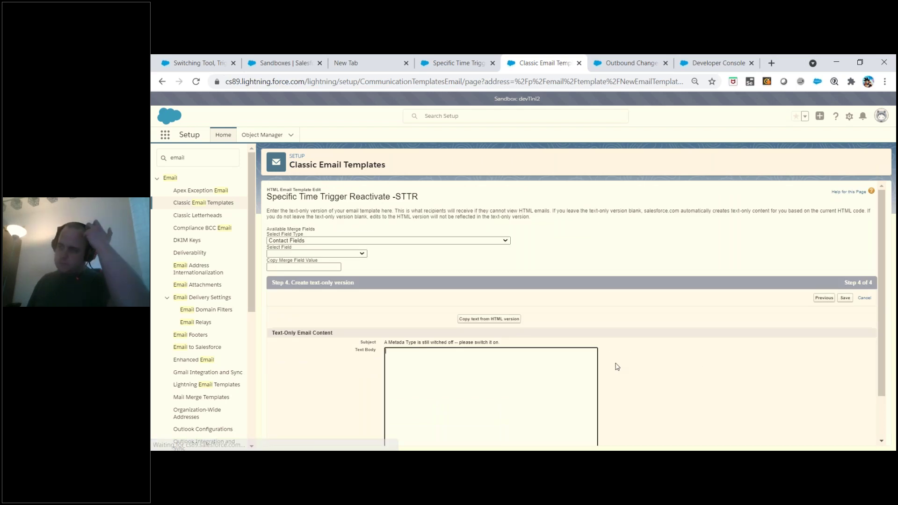
{"action": "left_click", "coordinate": [490, 319]}
{"action": "left_click", "coordinate": [588, 178]}
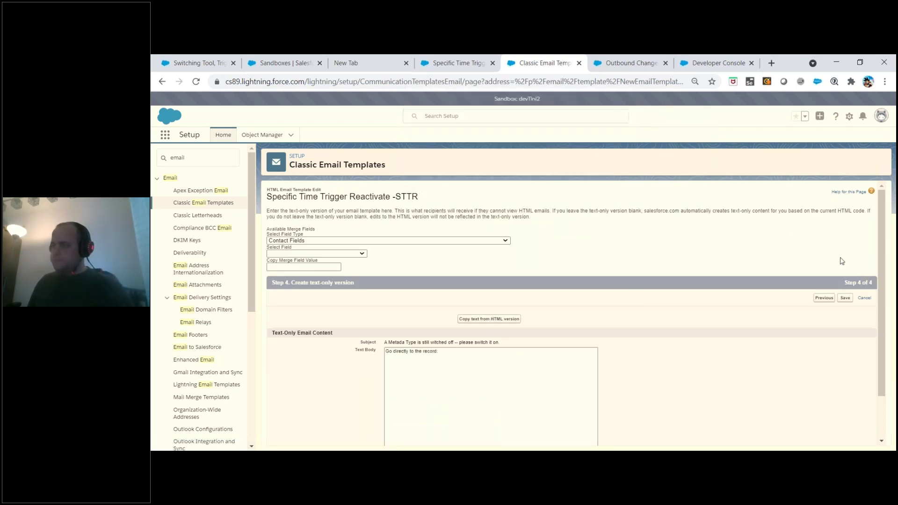
{"action": "left_click", "coordinate": [845, 298]}
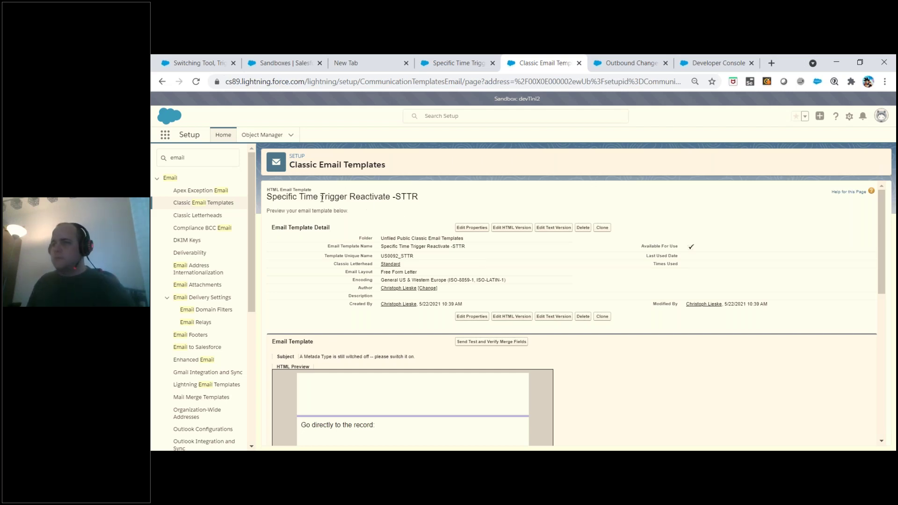
Check the saved email template against the Specific Time Trigger Reactivate (STTR) object's field list
{"action": "key", "text": "ctrl+shift+Tab"}
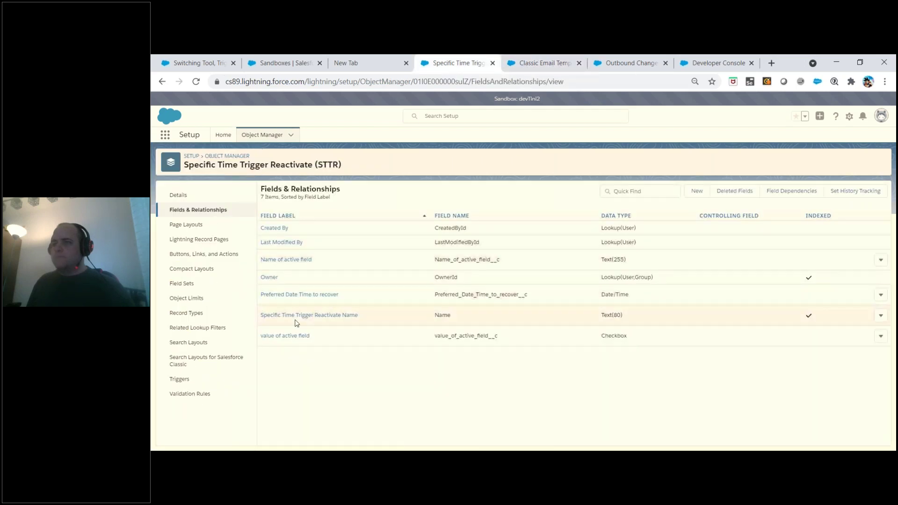
{"action": "key", "text": "ctrl+Tab"}
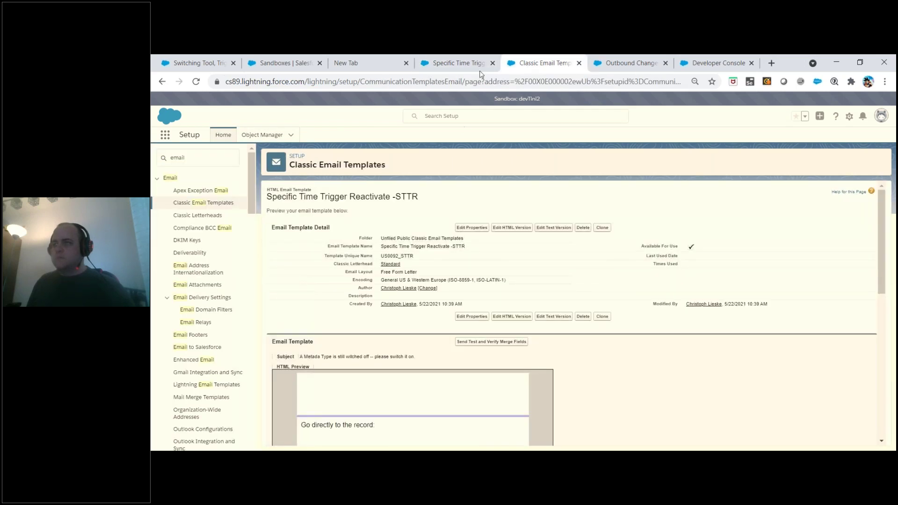
{"action": "key", "text": "ctrl+shift+Tab"}
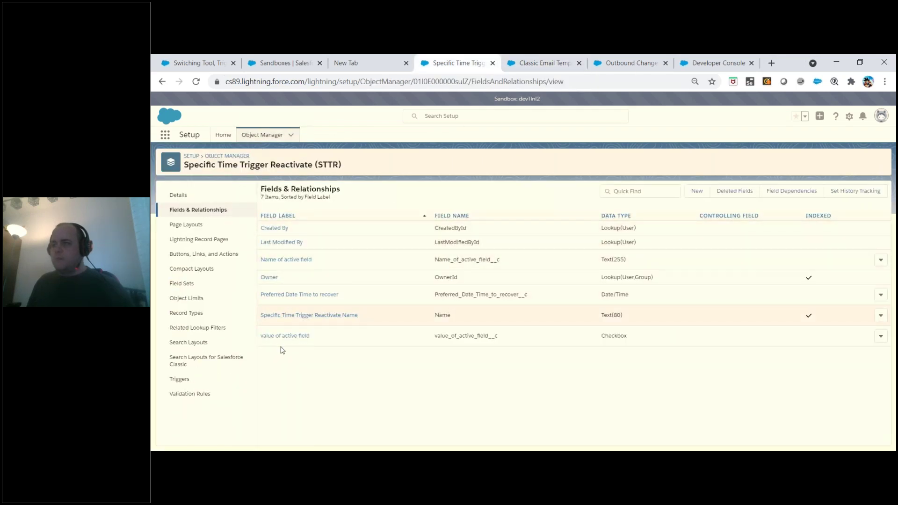
Open the Buchungsbeleg_Trigger record of the Trigger Settings custom metadata type in a separate browser tab
{"action": "left_click", "coordinate": [520, 68]}
{"action": "scroll", "coordinate": [439, 244], "scroll_direction": "down", "scroll_amount": 2}
{"action": "left_click", "coordinate": [445, 66]}
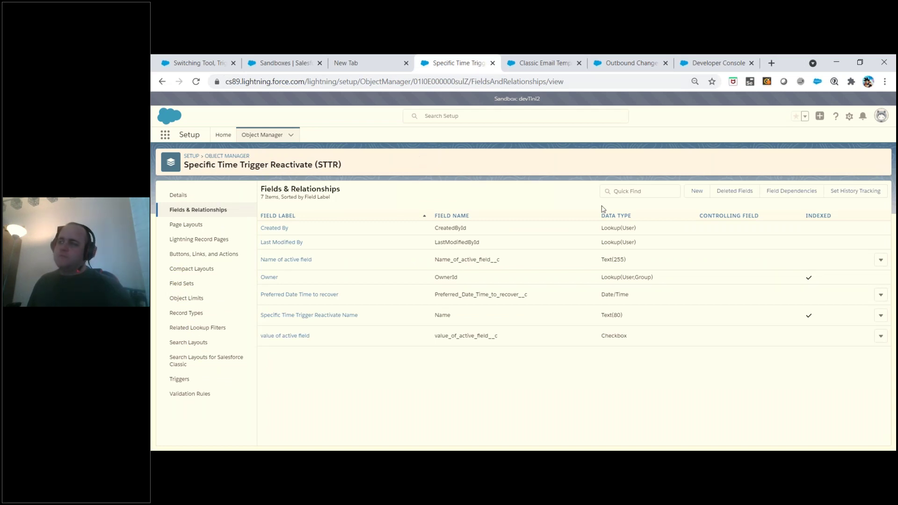
{"action": "left_click", "coordinate": [552, 63]}
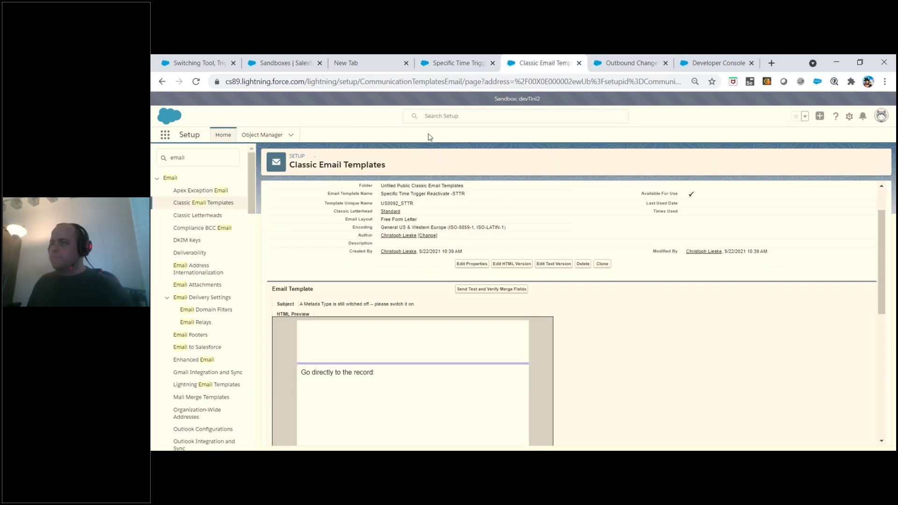
{"action": "double_click", "coordinate": [172, 157]}
{"action": "type", "text": "metada"}
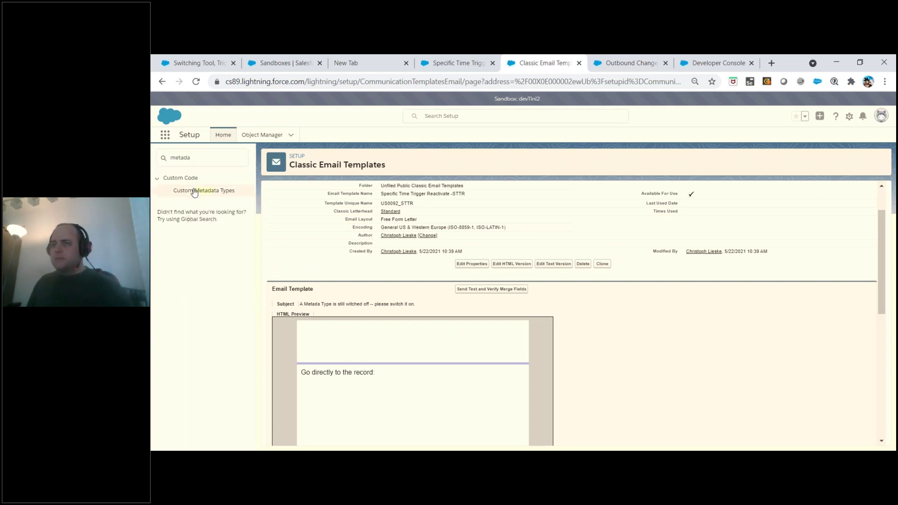
{"action": "right_click", "coordinate": [198, 194]}
{"action": "left_click", "coordinate": [199, 193]}
{"action": "left_click", "coordinate": [566, 66]}
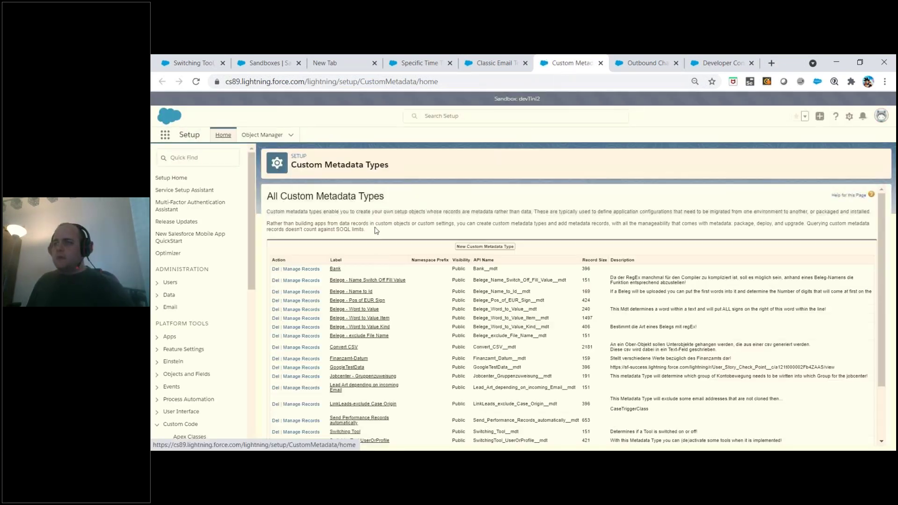
{"action": "scroll", "coordinate": [420, 195], "scroll_direction": "down", "scroll_amount": 2}
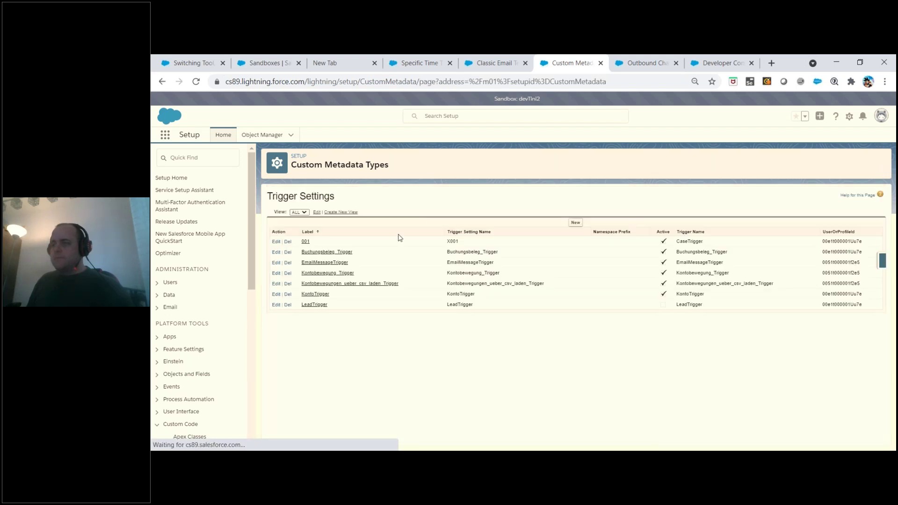
{"action": "left_click", "coordinate": [345, 254]}
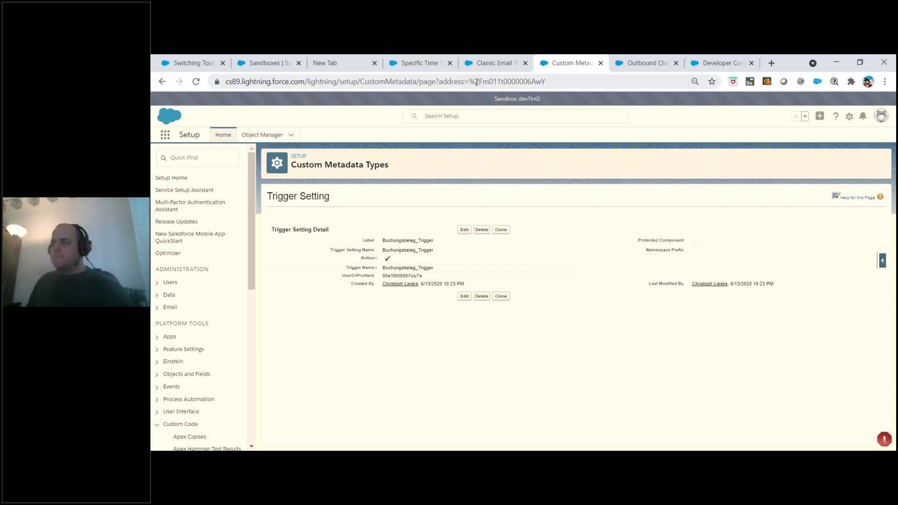
Try to open the trigger setting record directly by its ID Fm011t0000006AwY, placed right after the cs89.lightning.force.com base address
{"action": "left_click_drag", "start_coordinate": [480, 82], "coordinate": [543, 83]}
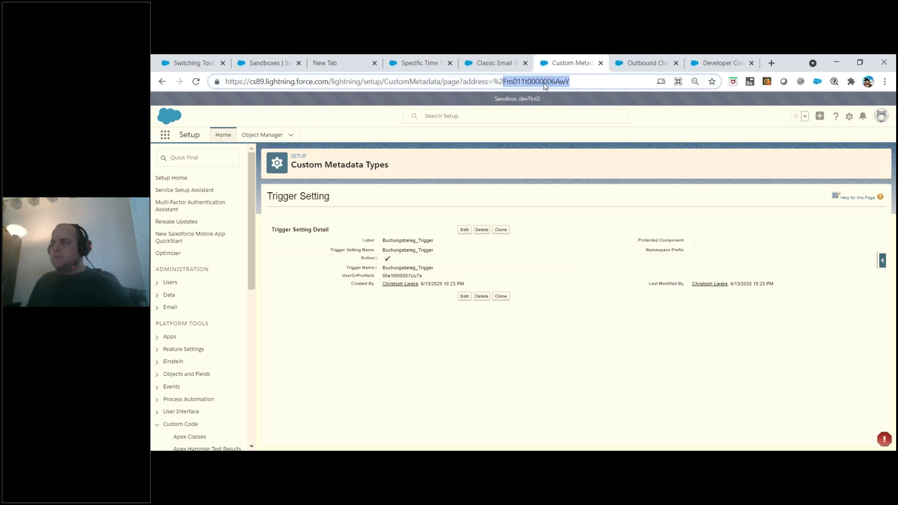
{"action": "right_click", "coordinate": [544, 84]}
{"action": "left_click", "coordinate": [570, 157]}
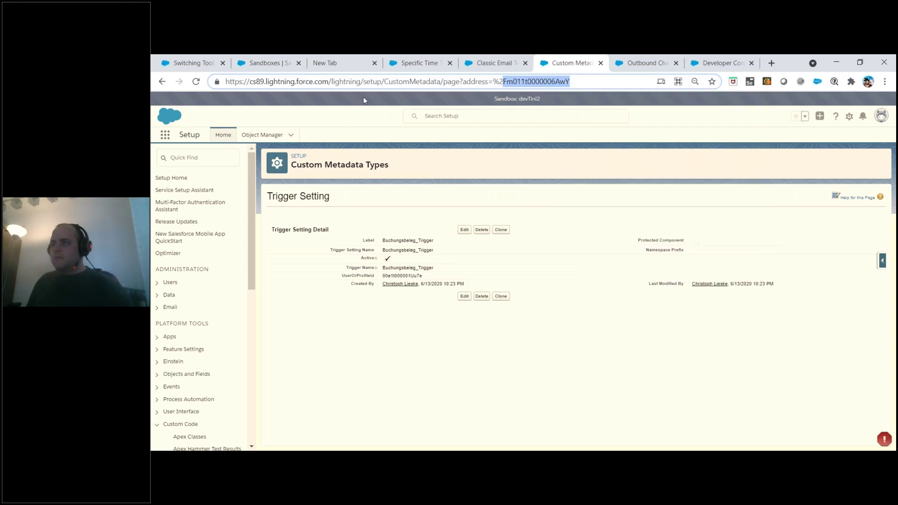
{"action": "left_click_drag", "start_coordinate": [363, 83], "coordinate": [630, 84]}
{"action": "key", "text": "BackSpace"}
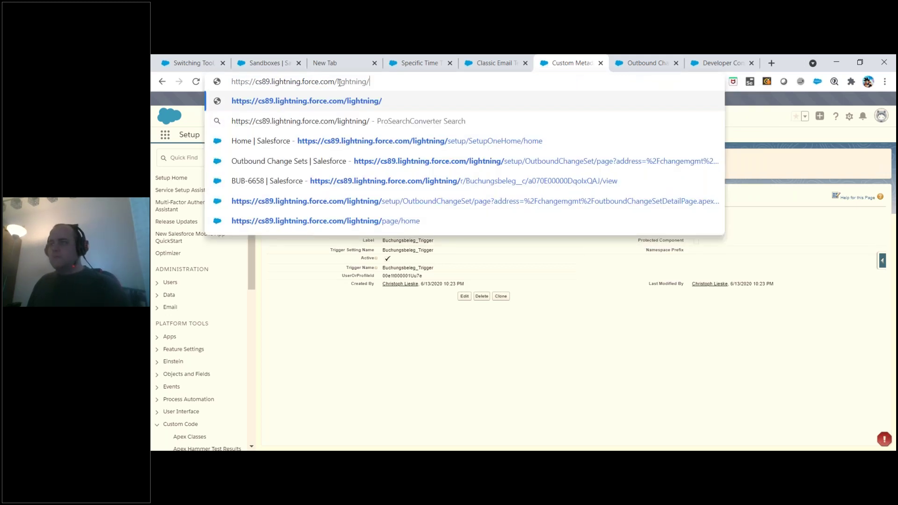
{"action": "key", "text": "ctrl+shift+Left"}
{"action": "key", "text": "BackSpace"}
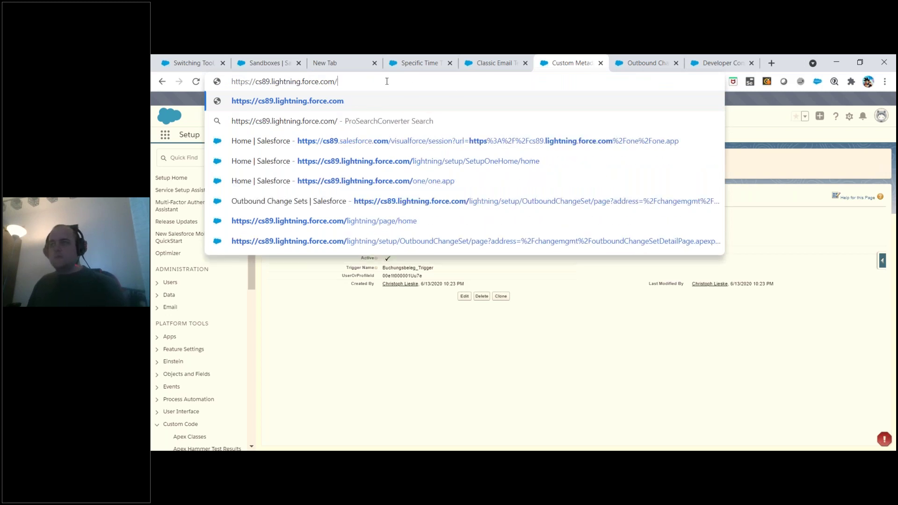
{"action": "right_click", "coordinate": [355, 81]}
{"action": "left_click", "coordinate": [380, 162]}
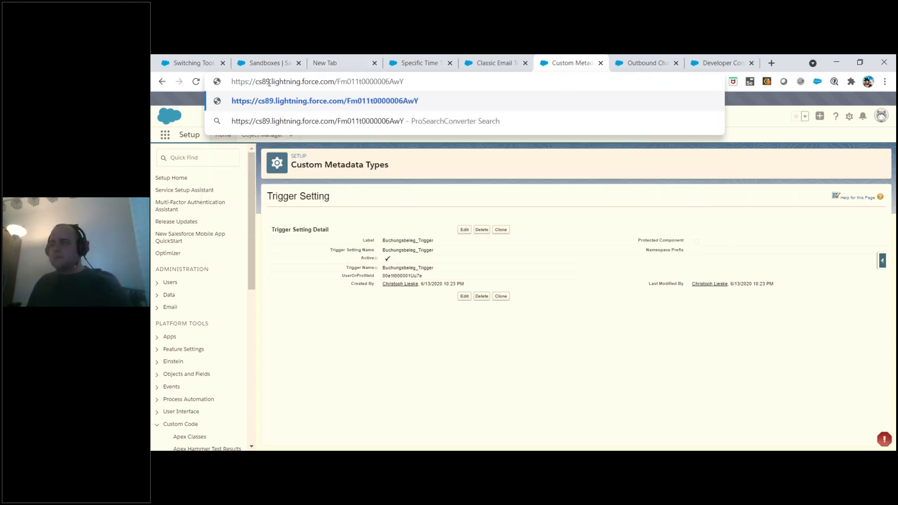
{"action": "key", "text": "Return"}
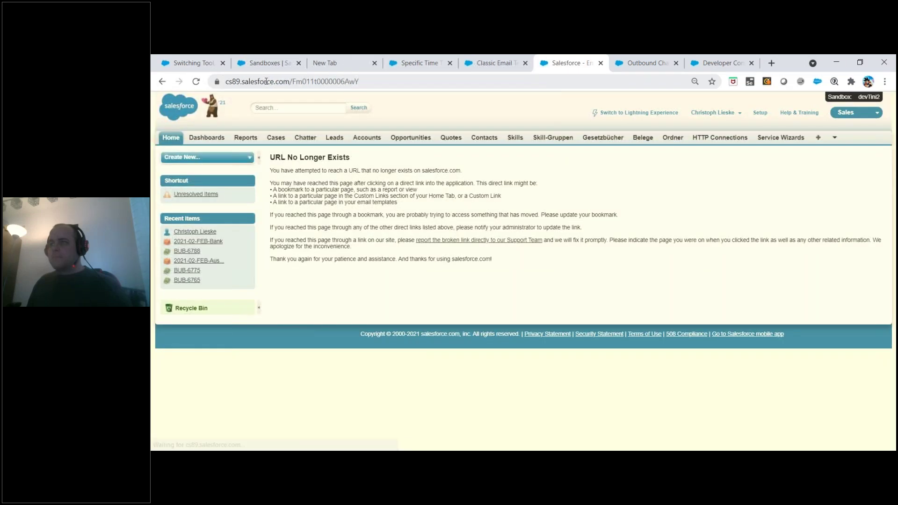
Try to load the record with "lightning/" inserted before its ID in the address, and close that browser tab
{"action": "left_click", "coordinate": [293, 82]}
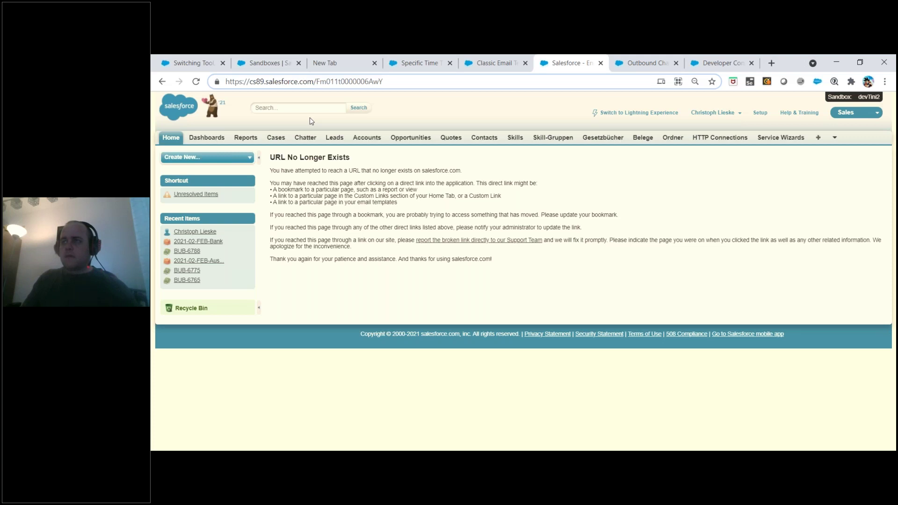
{"action": "key", "text": "Left"}
{"action": "key", "text": "Left"}
{"action": "key", "text": "Left"}
{"action": "key", "text": "Left"}
{"action": "key", "text": "Left"}
{"action": "key", "text": "Left"}
{"action": "key", "text": "Left"}
{"action": "key", "text": "Left"}
{"action": "key", "text": "Left"}
{"action": "key", "text": "Left"}
{"action": "key", "text": "Left"}
{"action": "key", "text": "Left"}
{"action": "key", "text": "Left"}
{"action": "key", "text": "Left"}
{"action": "key", "text": "Left"}
{"action": "key", "text": "Left"}
{"action": "key", "text": "Left"}
{"action": "key", "text": "Left"}
{"action": "key", "text": "Right"}
{"action": "key", "text": "Right"}
{"action": "key", "text": "Right"}
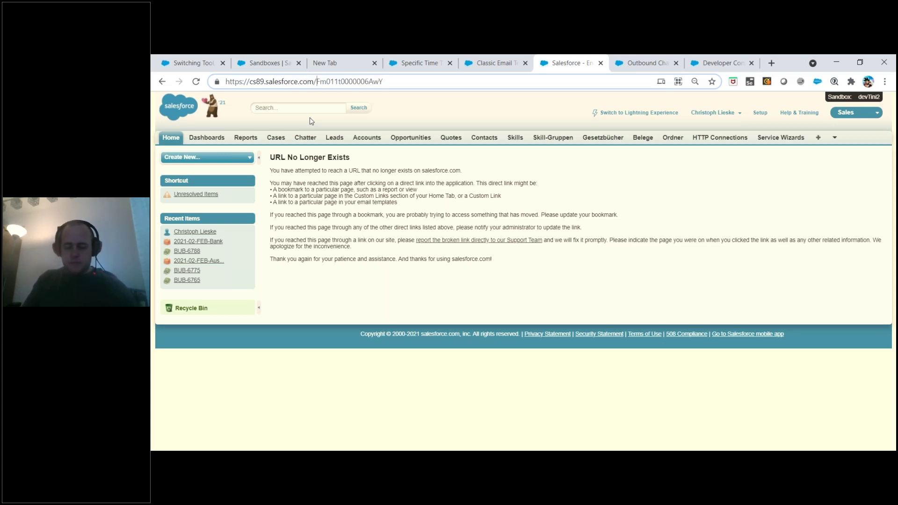
{"action": "type", "text": "lightning/"}
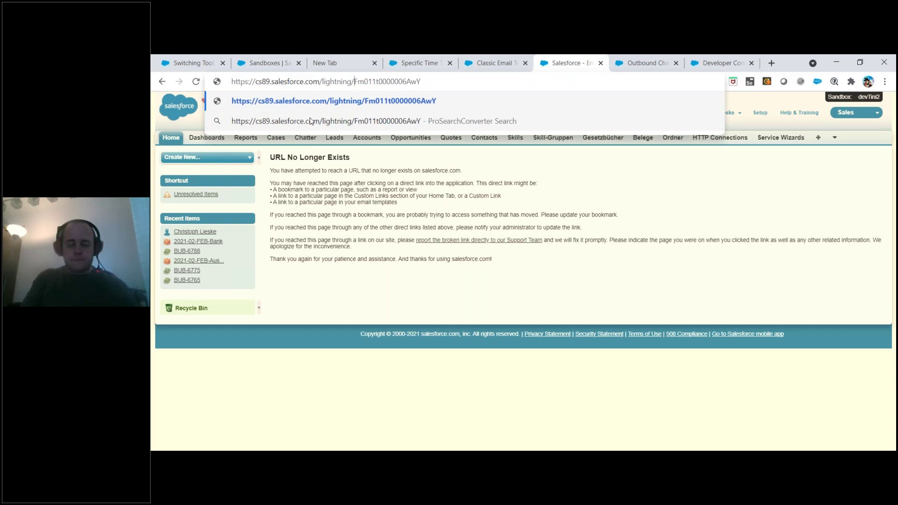
{"action": "key", "text": "Return"}
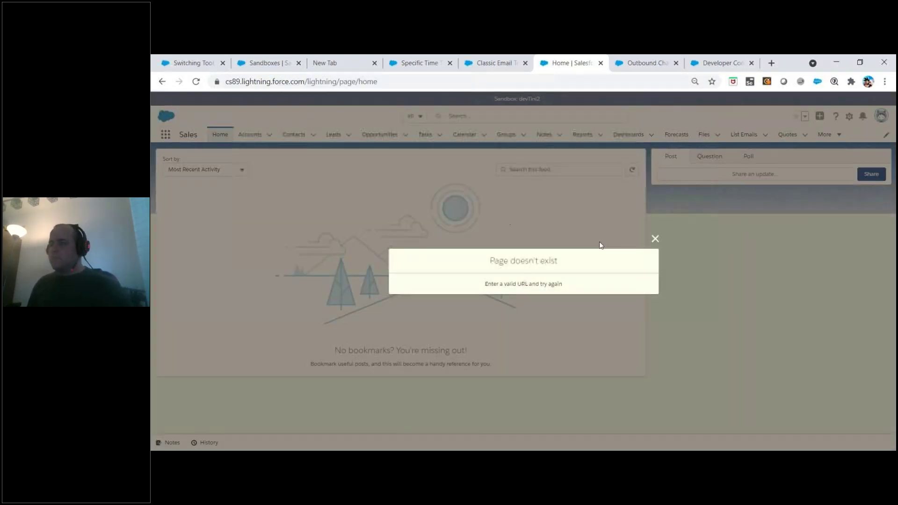
{"action": "left_click", "coordinate": [655, 239]}
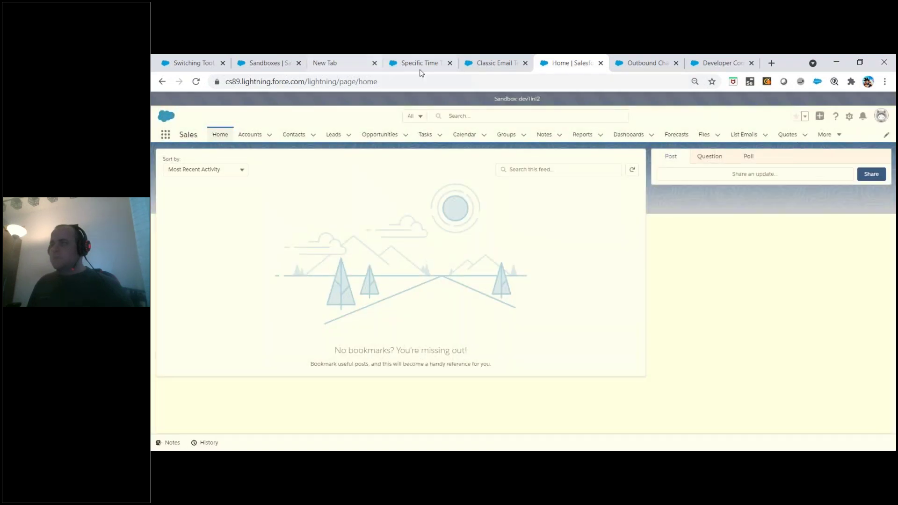
{"action": "left_click", "coordinate": [495, 64]}
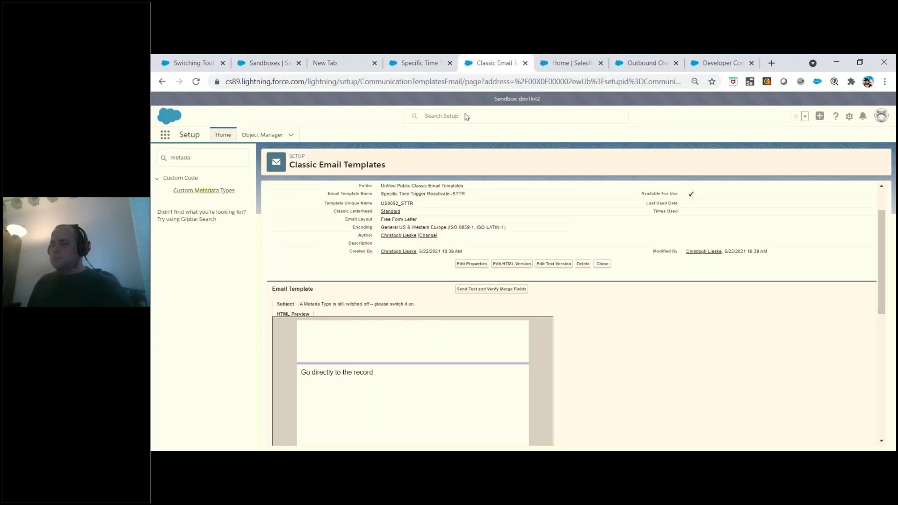
{"action": "left_click", "coordinate": [582, 64]}
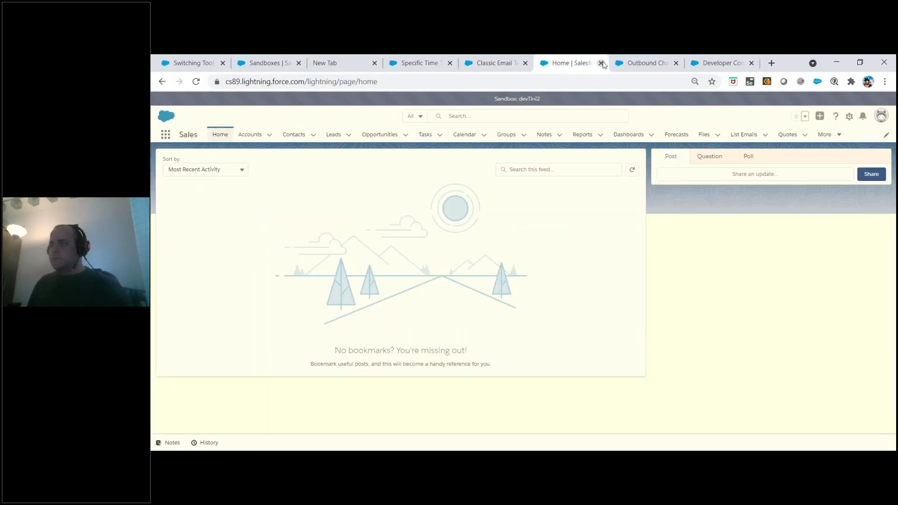
{"action": "left_click", "coordinate": [601, 63]}
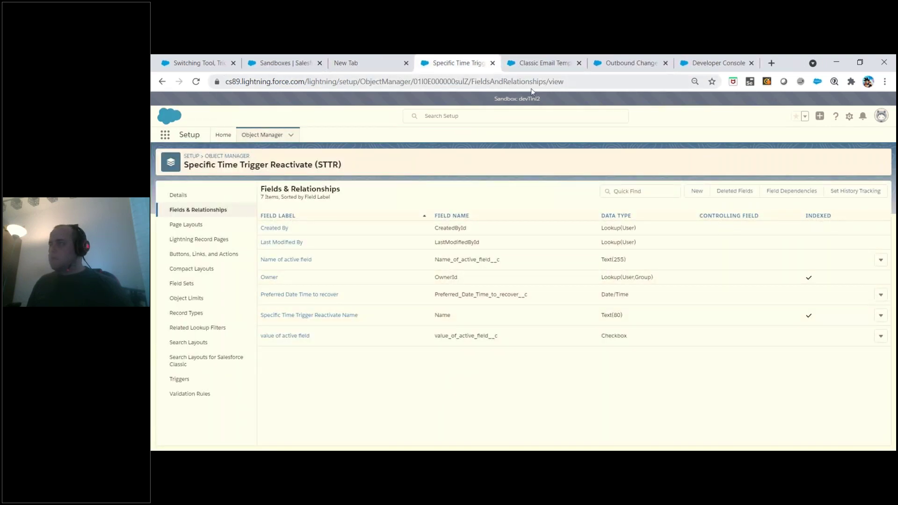
Start a new URL field on the Specific Time Trigger Reactivate (STTR) object, labelled Record URL with description US0092
{"action": "left_click", "coordinate": [697, 191]}
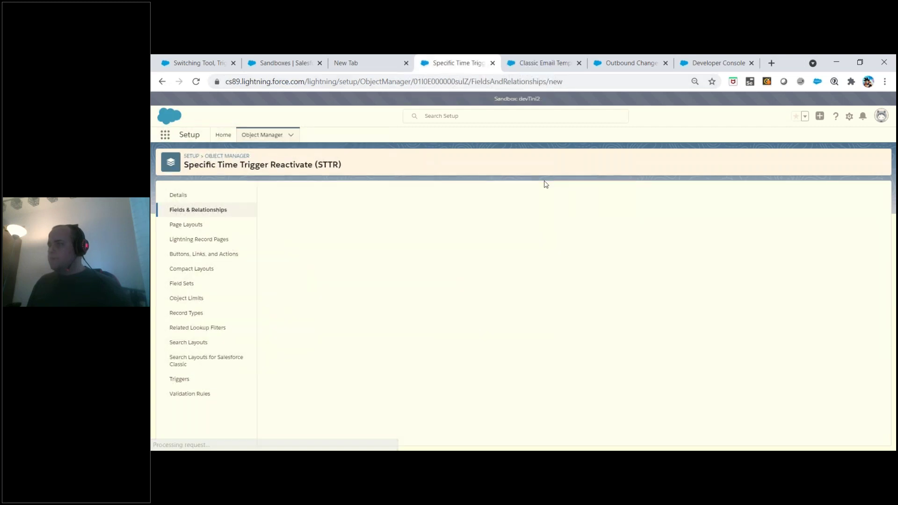
{"action": "scroll", "coordinate": [290, 346], "scroll_direction": "down", "scroll_amount": 5}
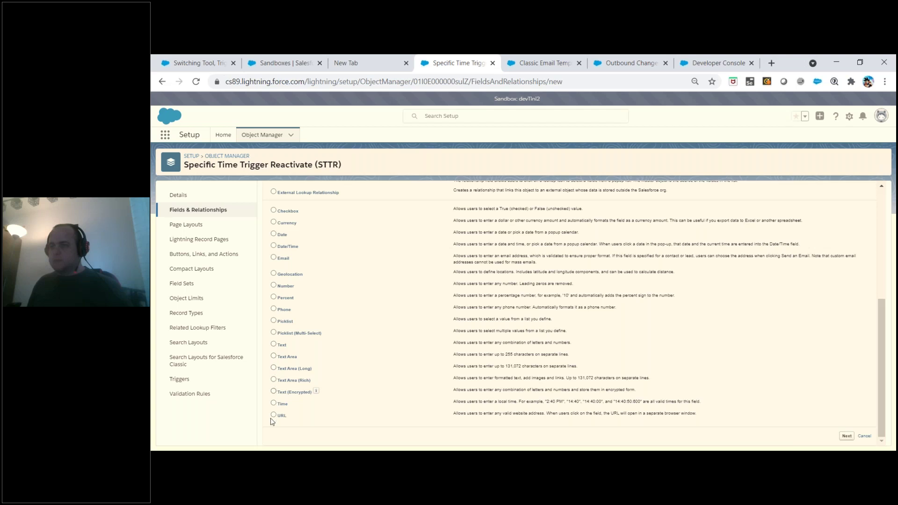
{"action": "scroll", "coordinate": [578, 388], "scroll_direction": "up", "scroll_amount": 5}
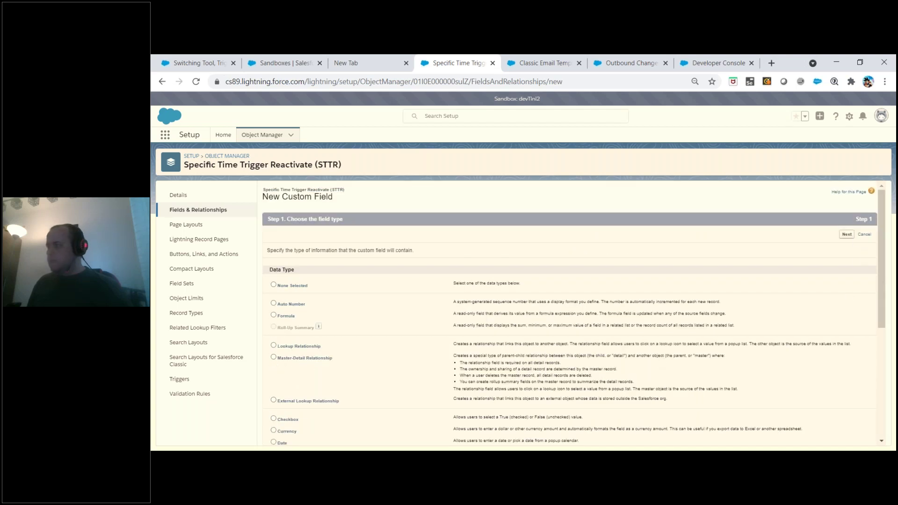
{"action": "left_click", "coordinate": [848, 234]}
{"action": "left_click", "coordinate": [448, 288]}
{"action": "type", "text": "US0092"}
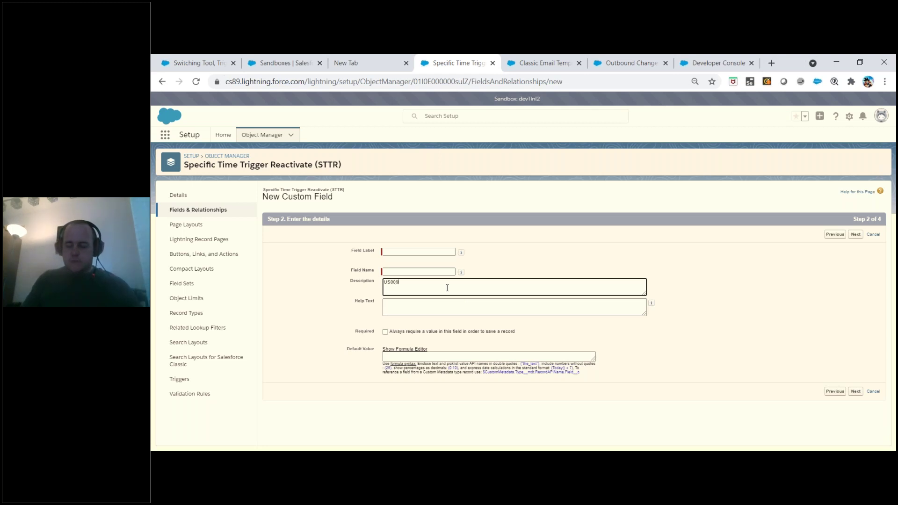
{"action": "left_click", "coordinate": [401, 253]}
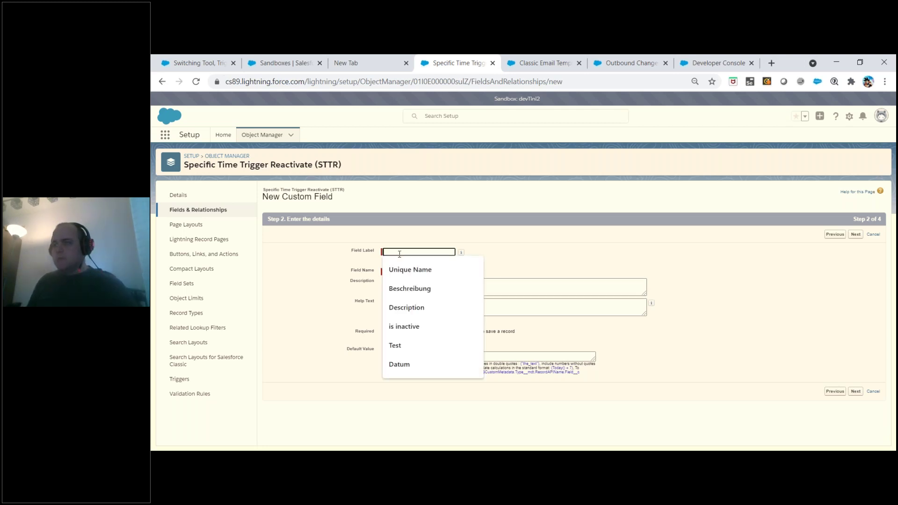
{"action": "type", "text": "Record"}
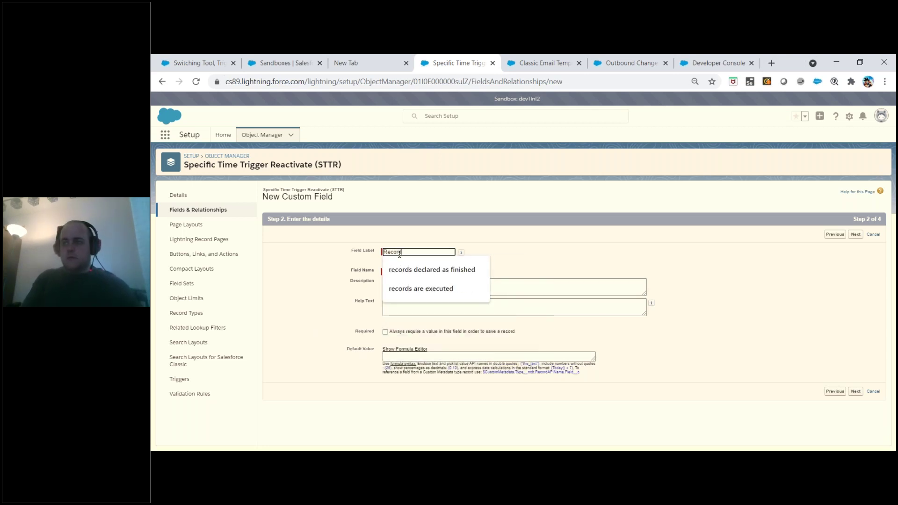
{"action": "type", "text": " URL"}
Write the Record URL field's help text, beginning "Here the algorithm will put the link to a record so that the"
{"action": "left_click", "coordinate": [413, 307]}
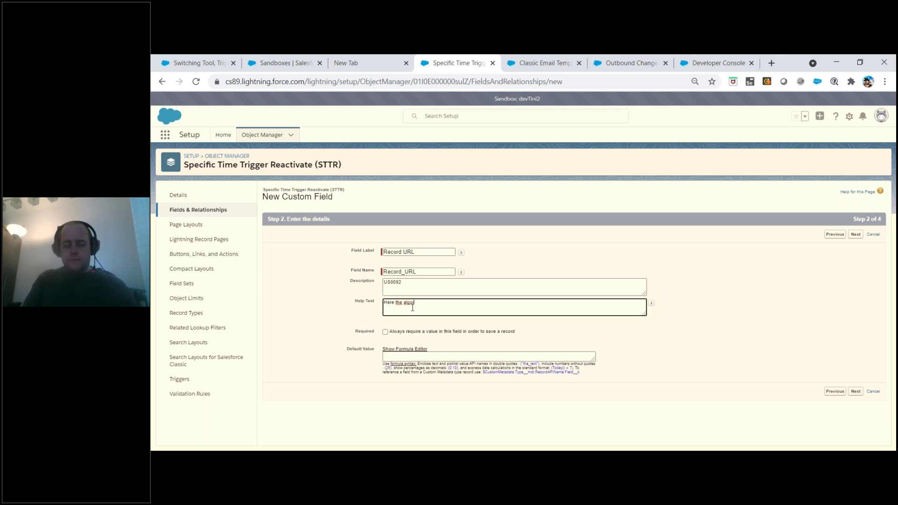
{"action": "type", "text": "m will put the link to a record so tha"}
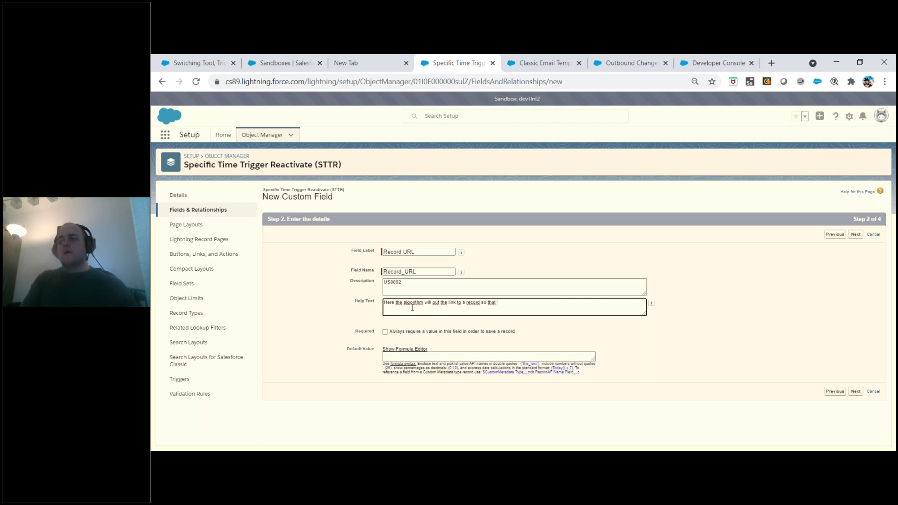
{"action": "type", "text": "the co"}
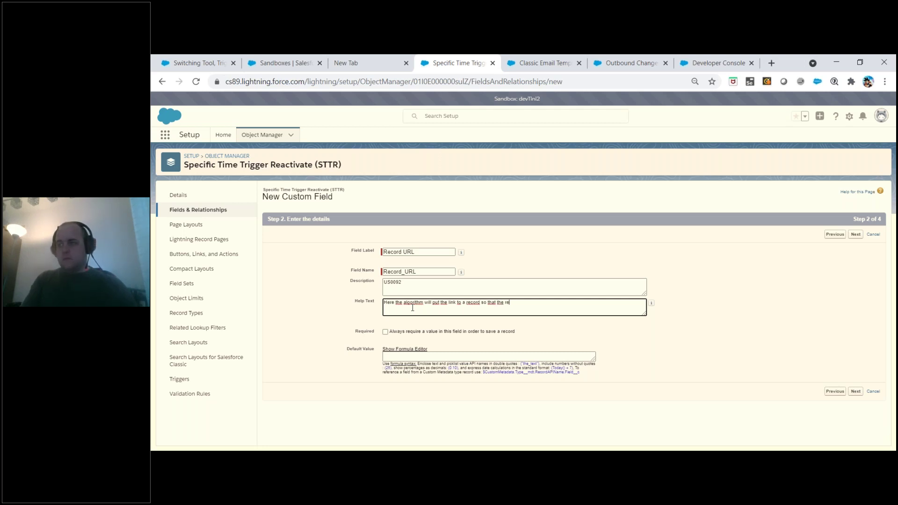